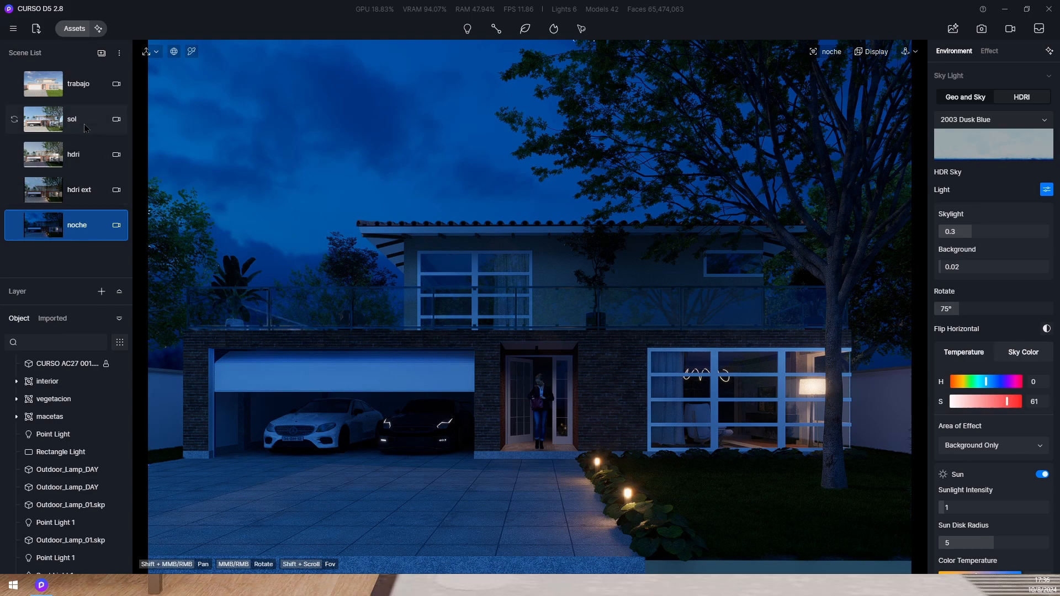
Step: Compare the sol and hdri scenes and return to the sol scene
click(71, 119)
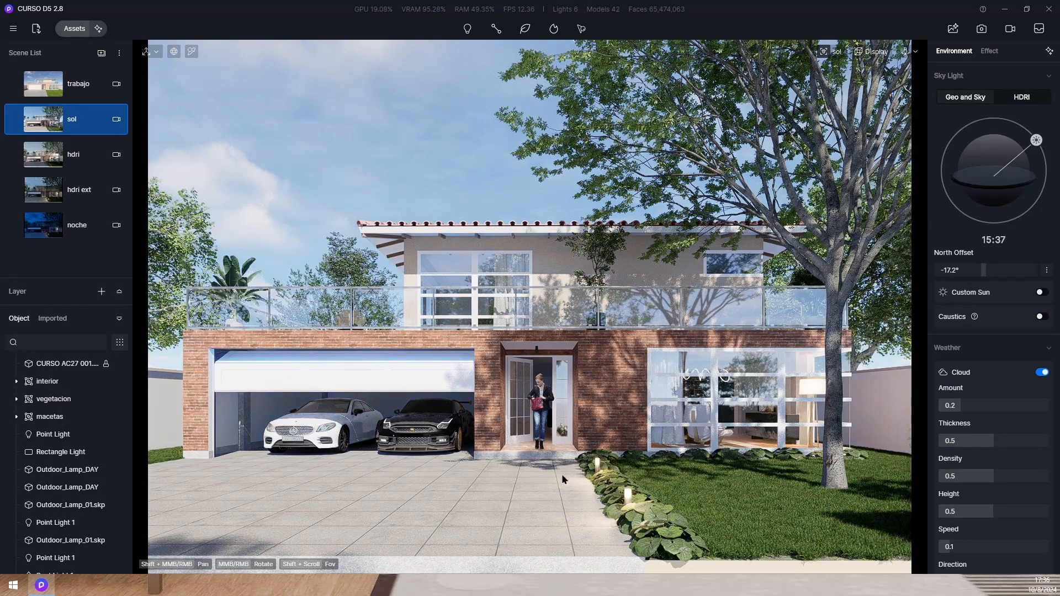
click(76, 157)
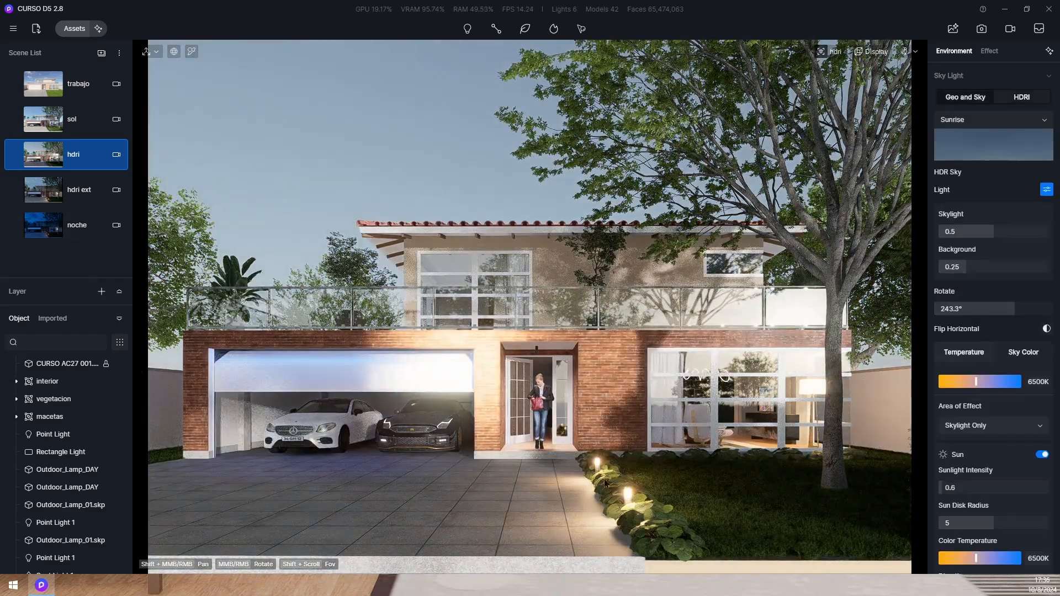
double_click(81, 126)
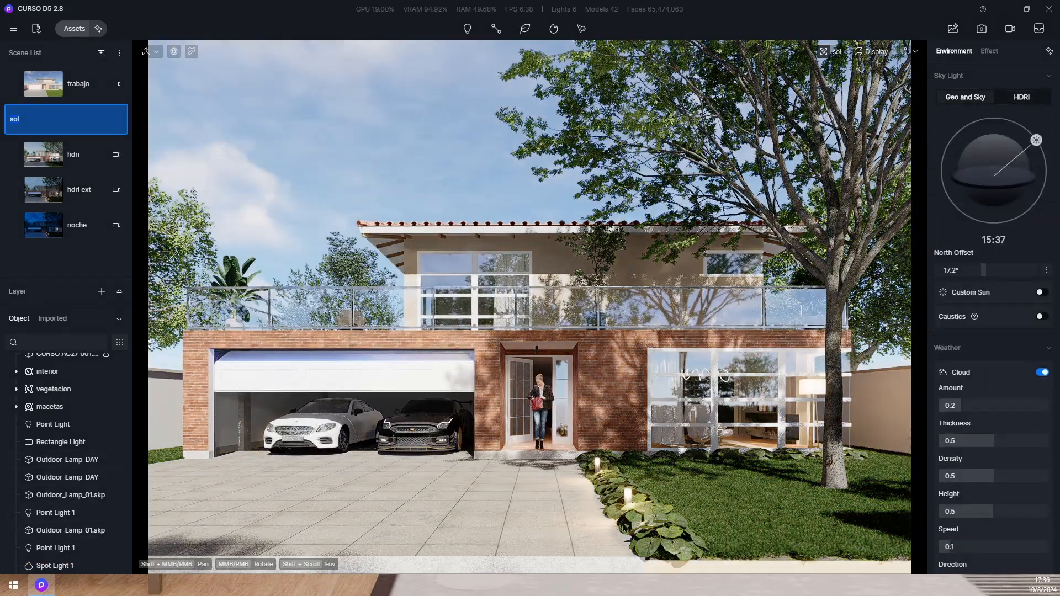
Step: Hide both Outdoor_Lamp_DAY objects in the sol scene
click(628, 496)
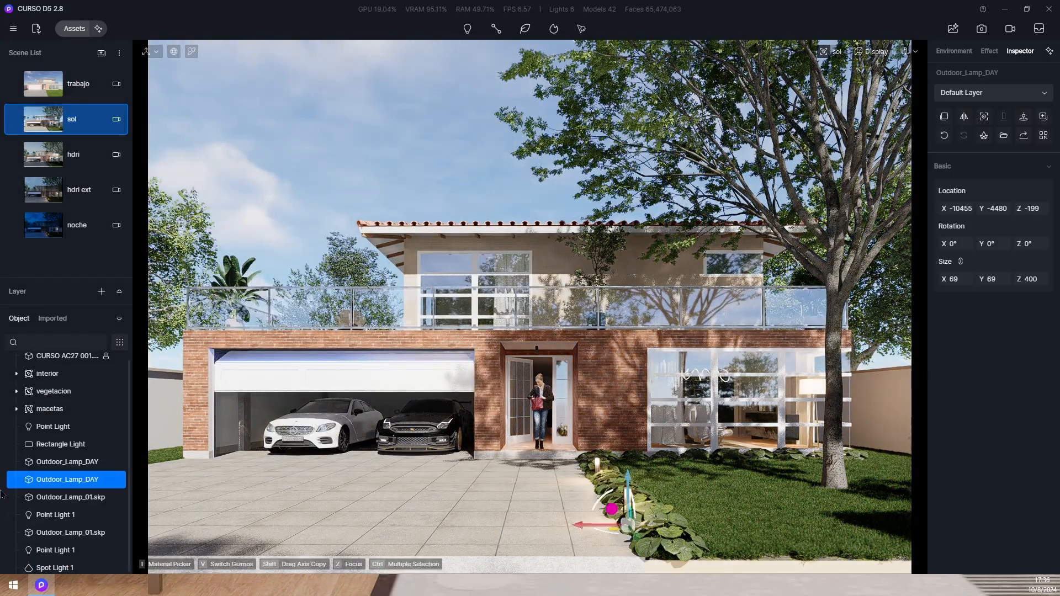
click(119, 480)
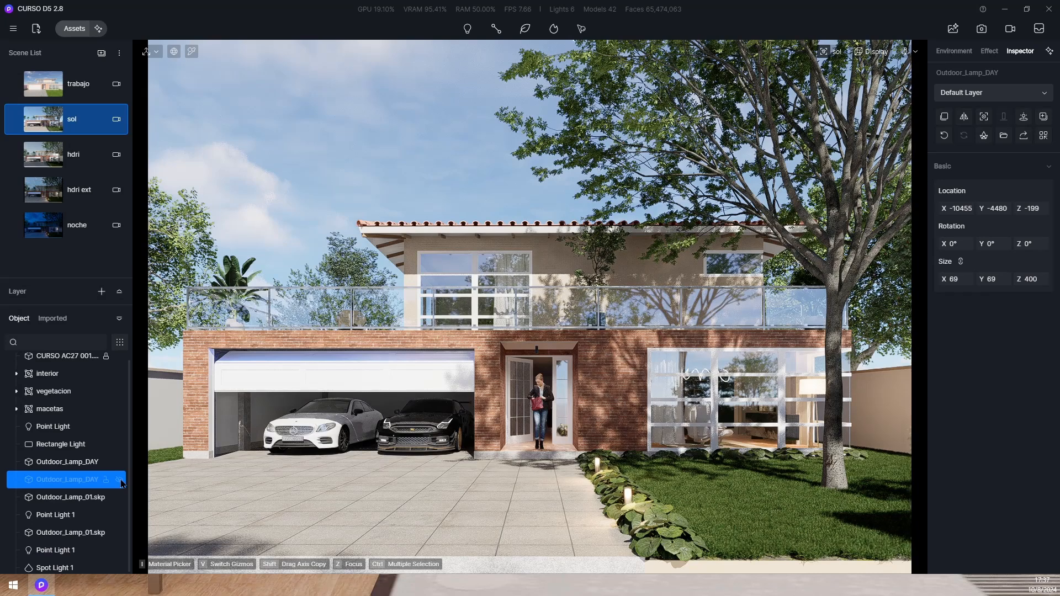
click(119, 480)
scroll(85, 489, down, 1)
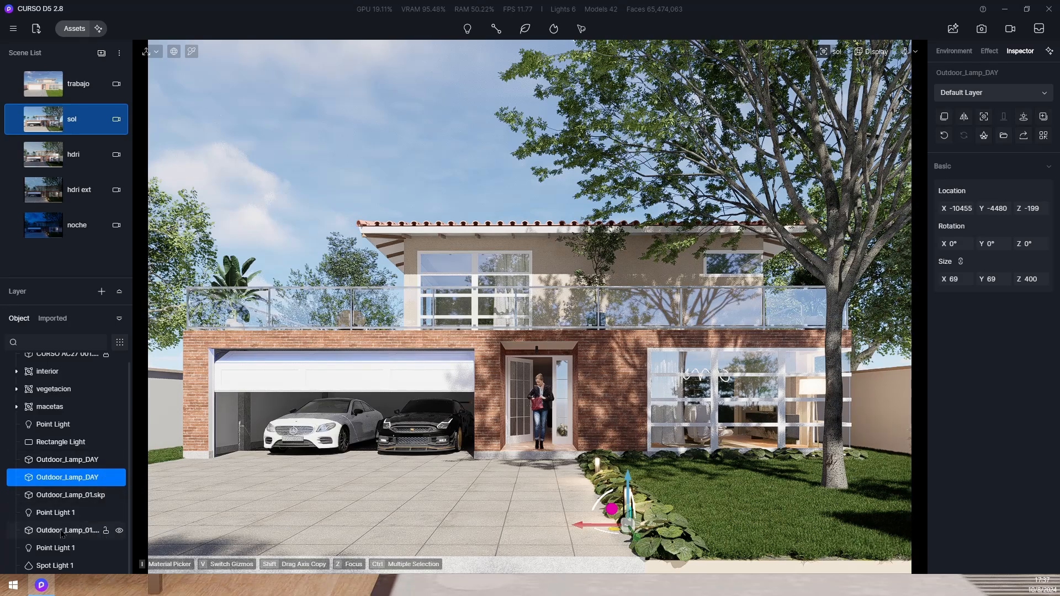
click(119, 478)
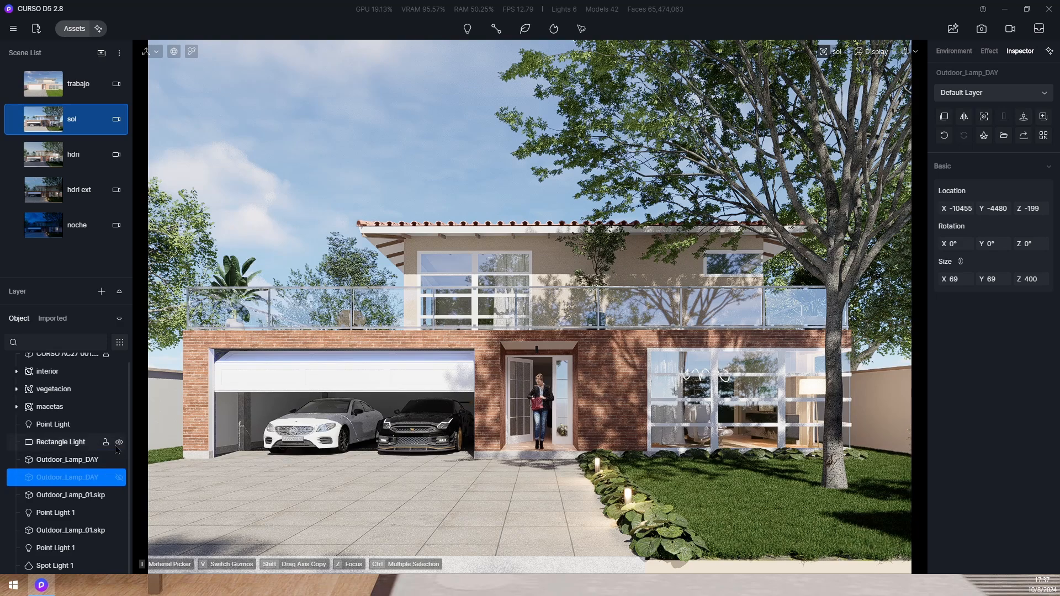
click(119, 461)
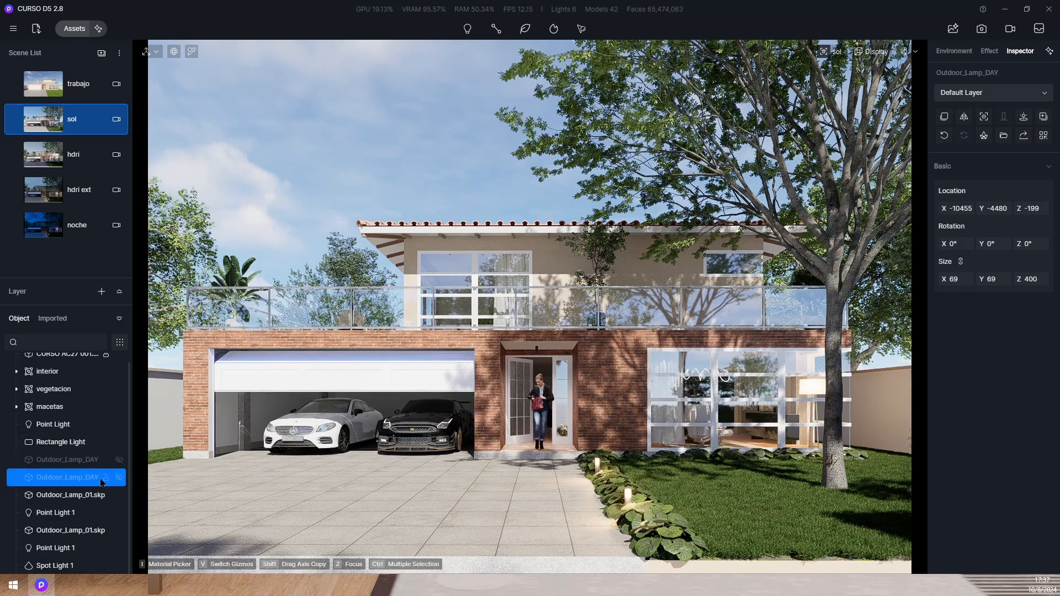
Step: Hide both Outdoor_Lamp_01.skp lamps beside the driveway and their two Point Light 1 lights
click(627, 497)
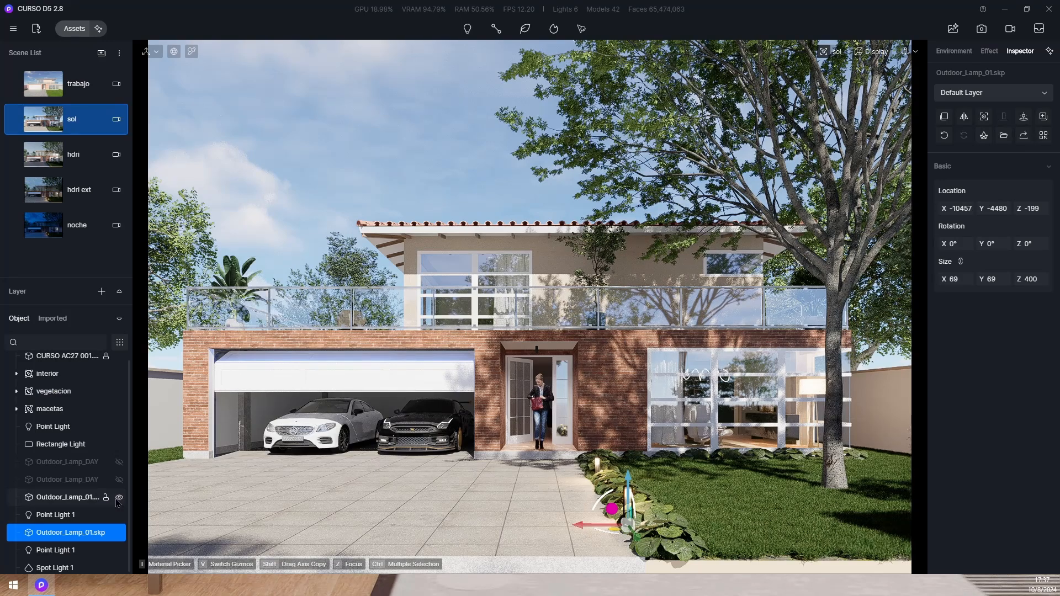
click(119, 498)
click(118, 534)
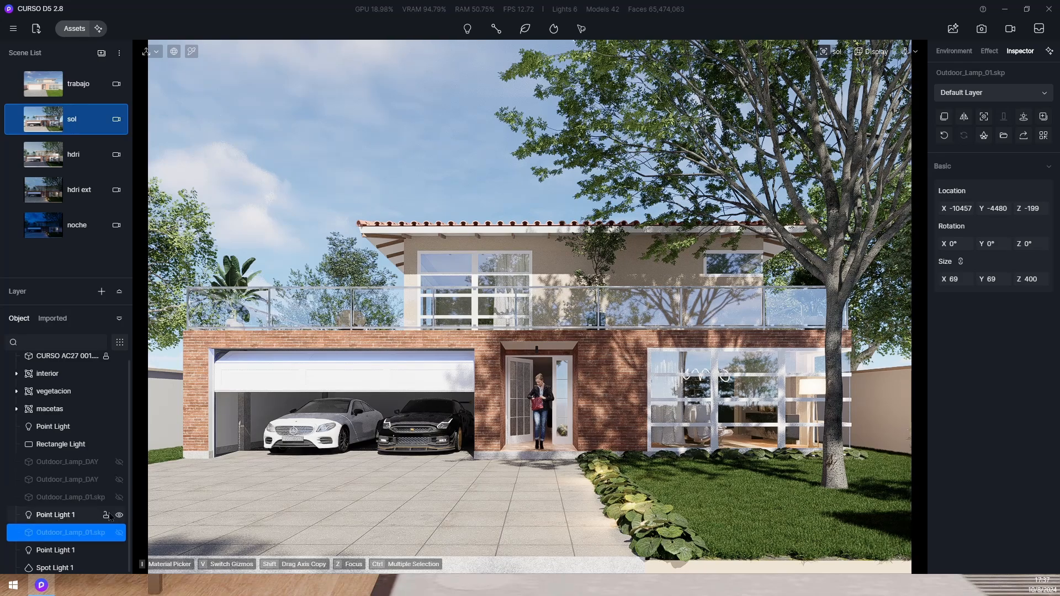
click(119, 515)
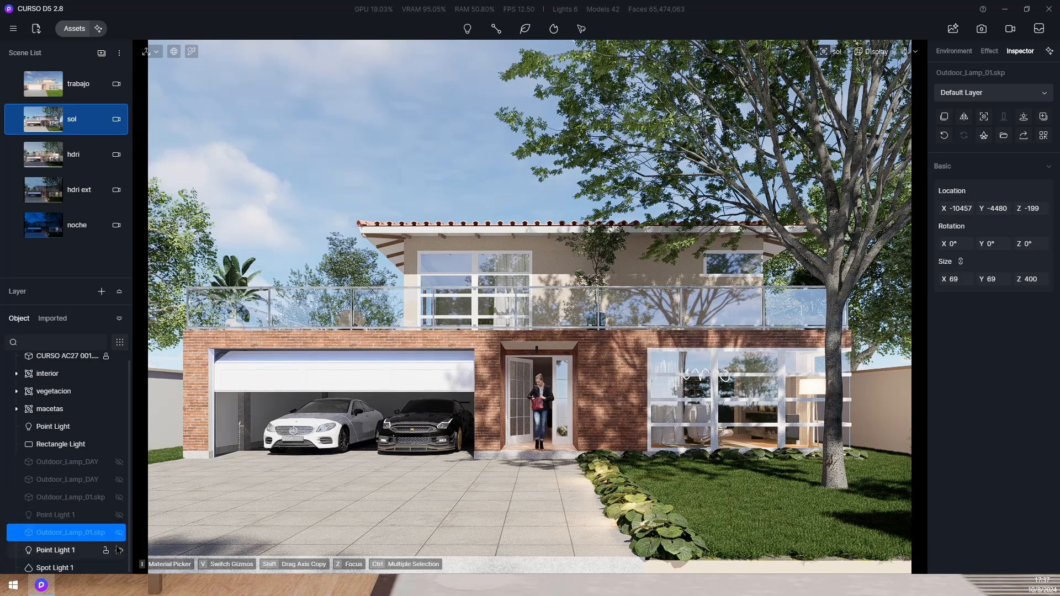
click(119, 550)
Step: Group the two hidden Outdoor_Lamp_01.skp lamps with both Point Light 1 lights and rename the group noche
click(59, 547)
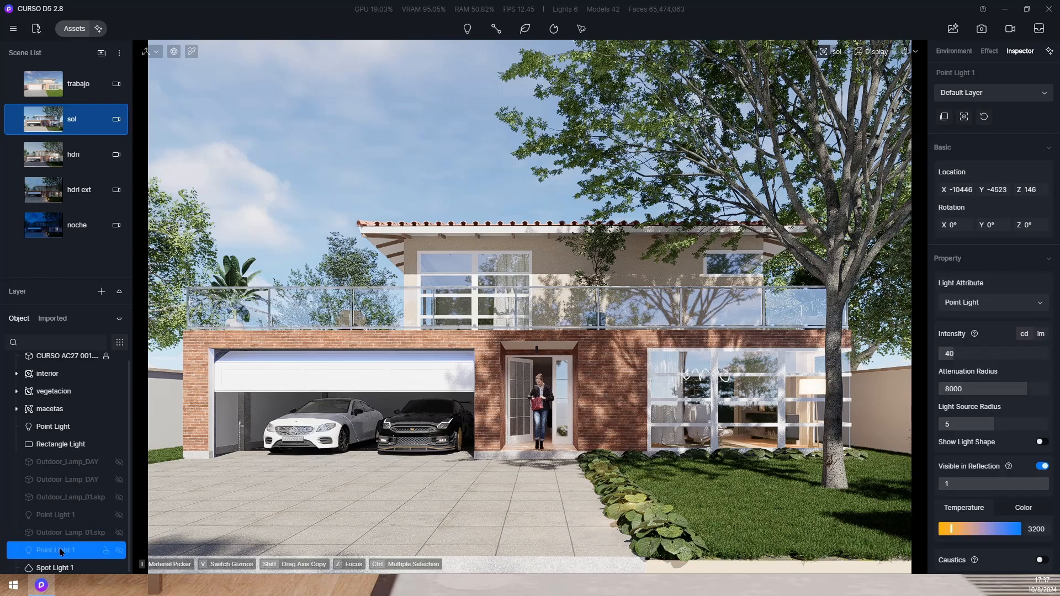
shift+click(62, 495)
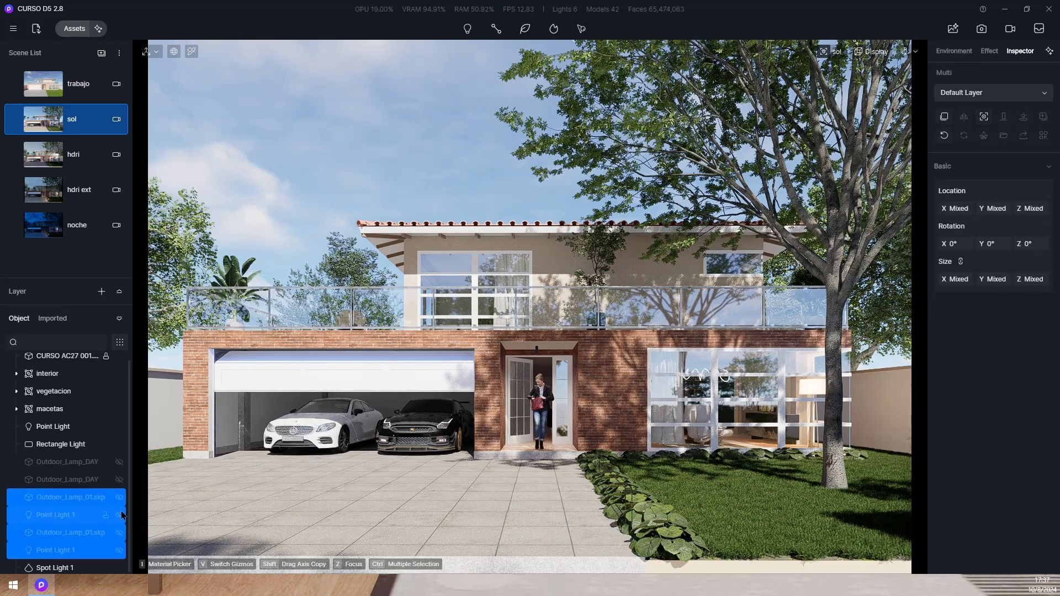
key(ctrl+g)
right_click(38, 508)
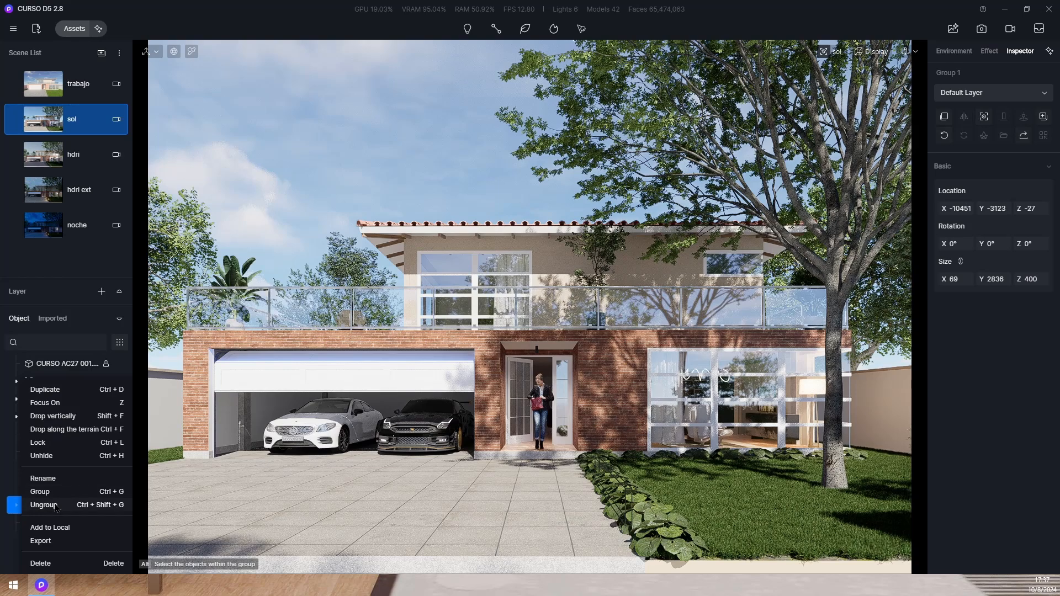
click(65, 483)
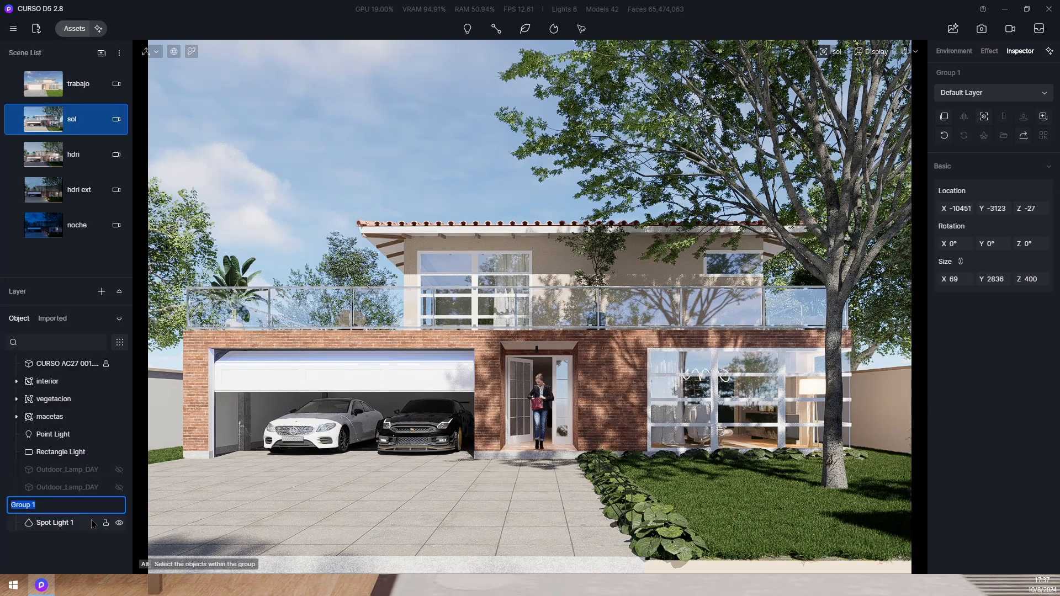
text(noche)
key(Return)
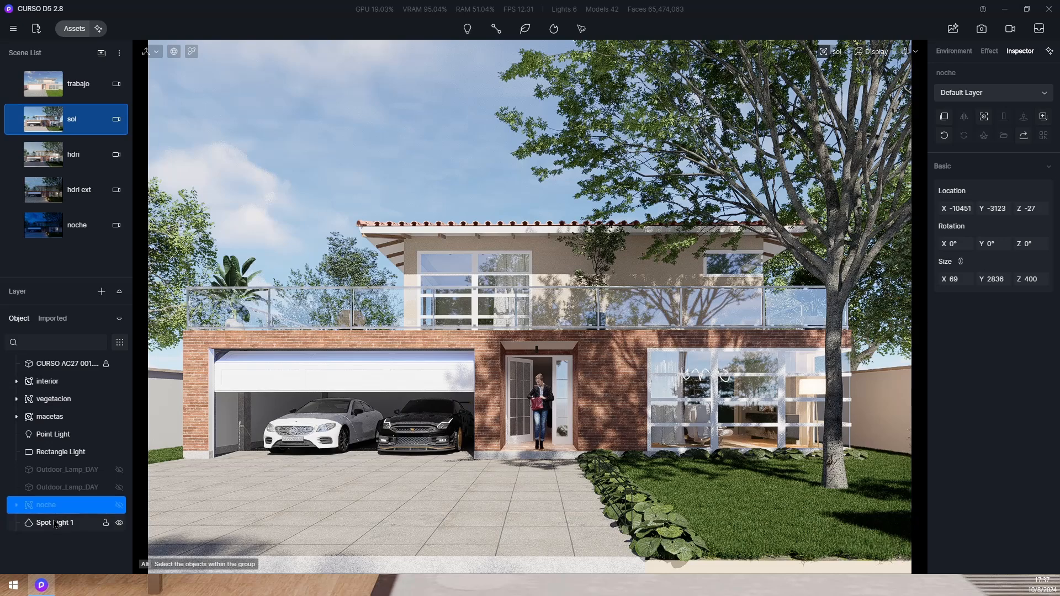
Step: Move Spot Light 1 into the noche group and hide it
drag(55, 524, 75, 513)
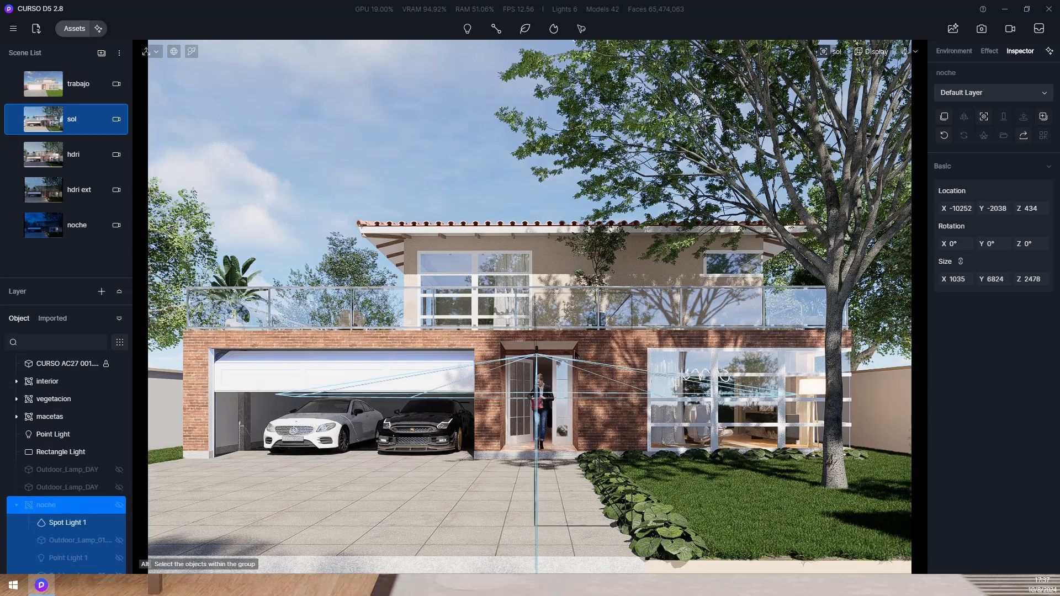
click(119, 522)
click(16, 504)
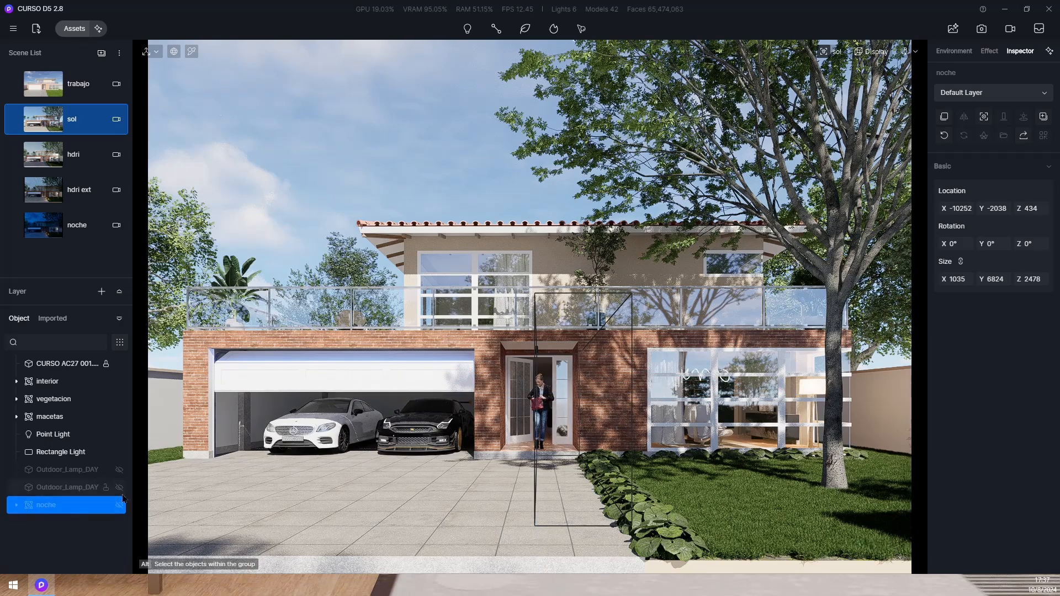
Step: Make both Outdoor_Lamp_DAY lamps visible and update the sol scene
click(119, 487)
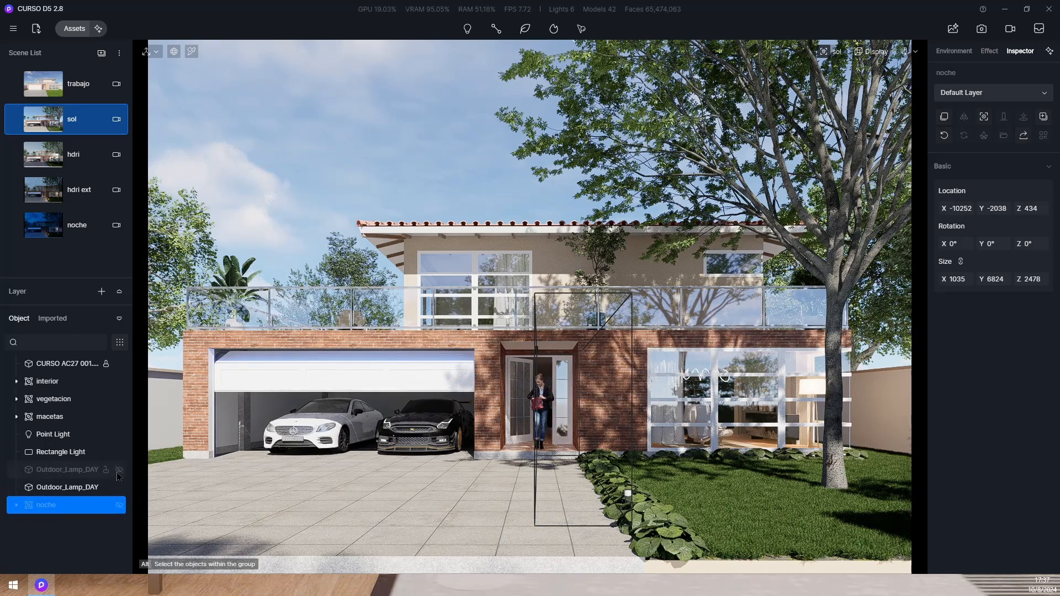
click(118, 470)
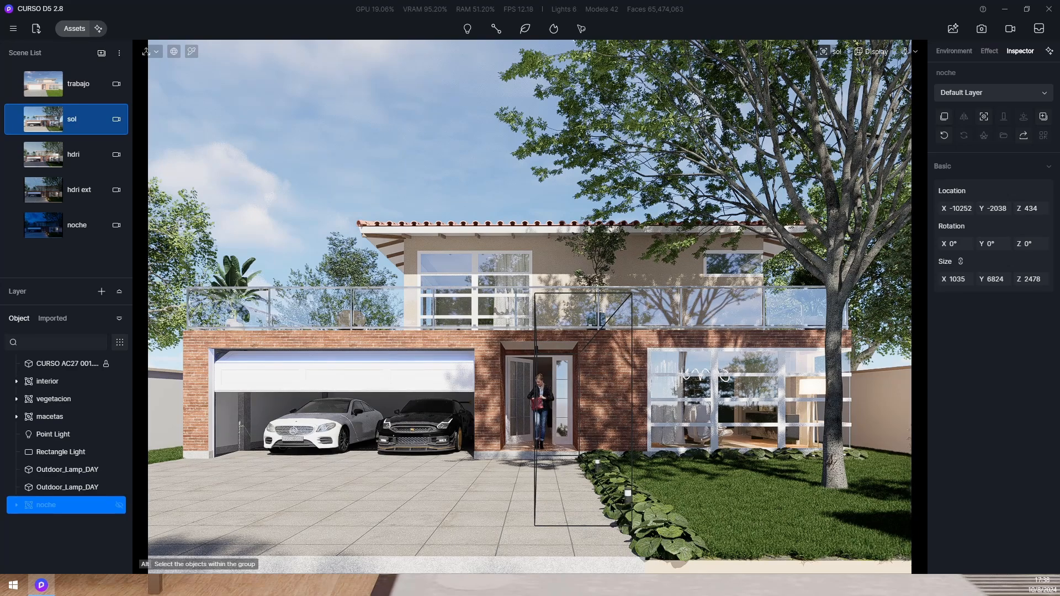
click(14, 122)
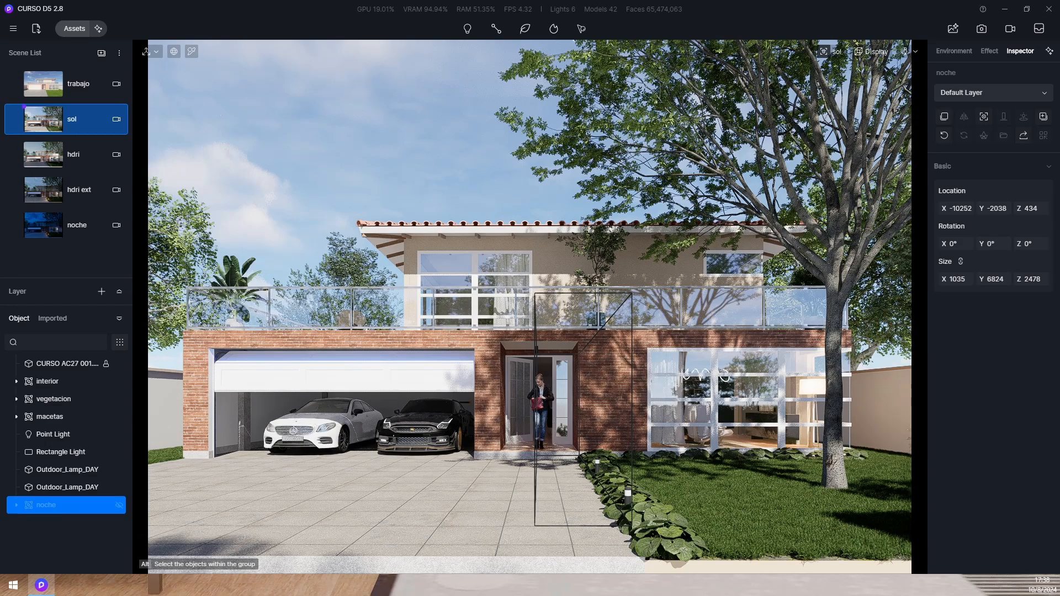
Step: Switch to the hdri scene and hide the whole noche group
click(83, 154)
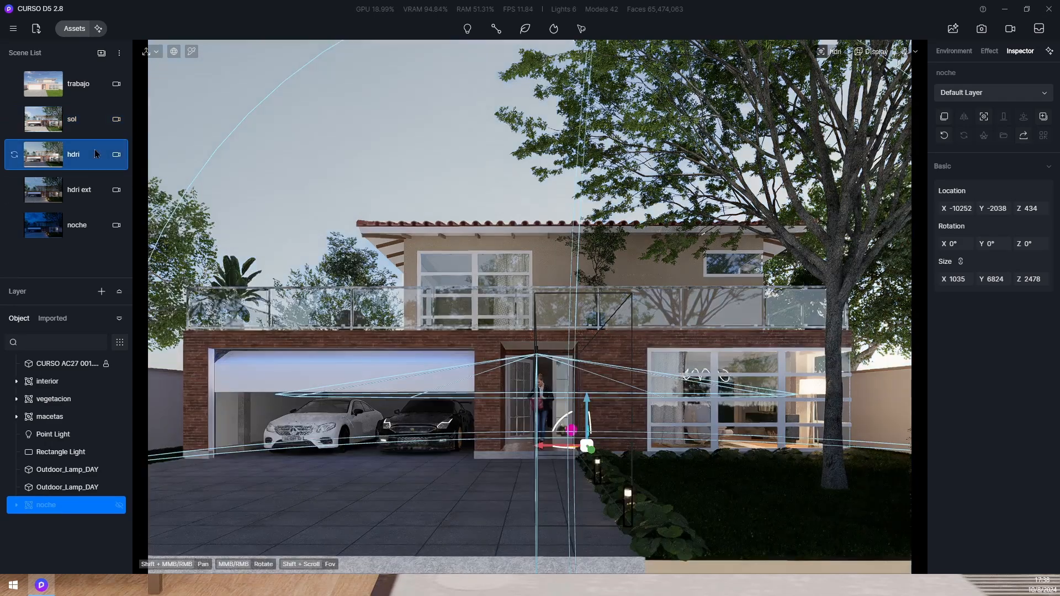
click(120, 505)
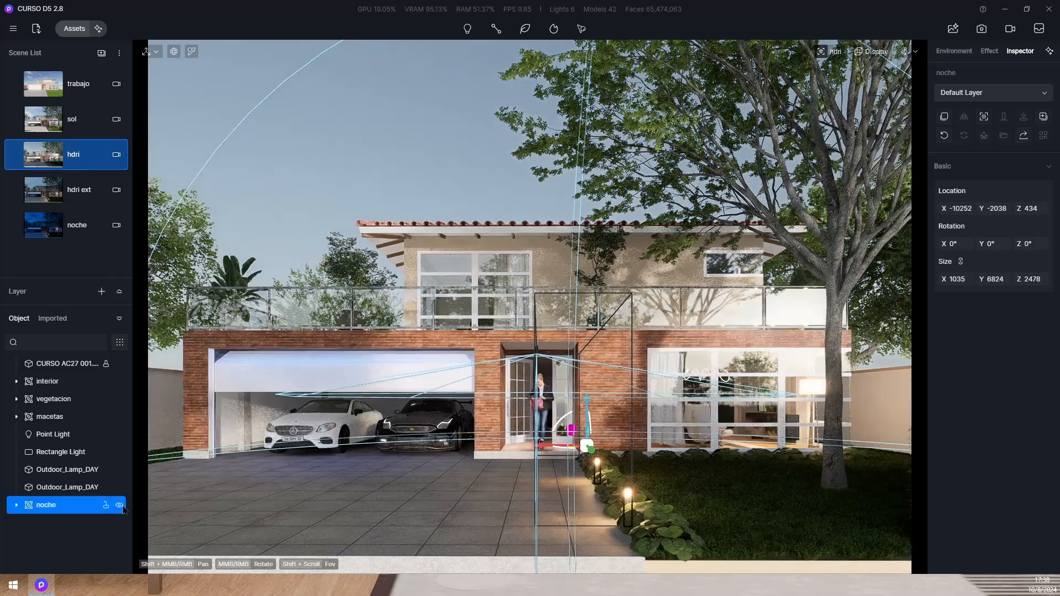
click(119, 505)
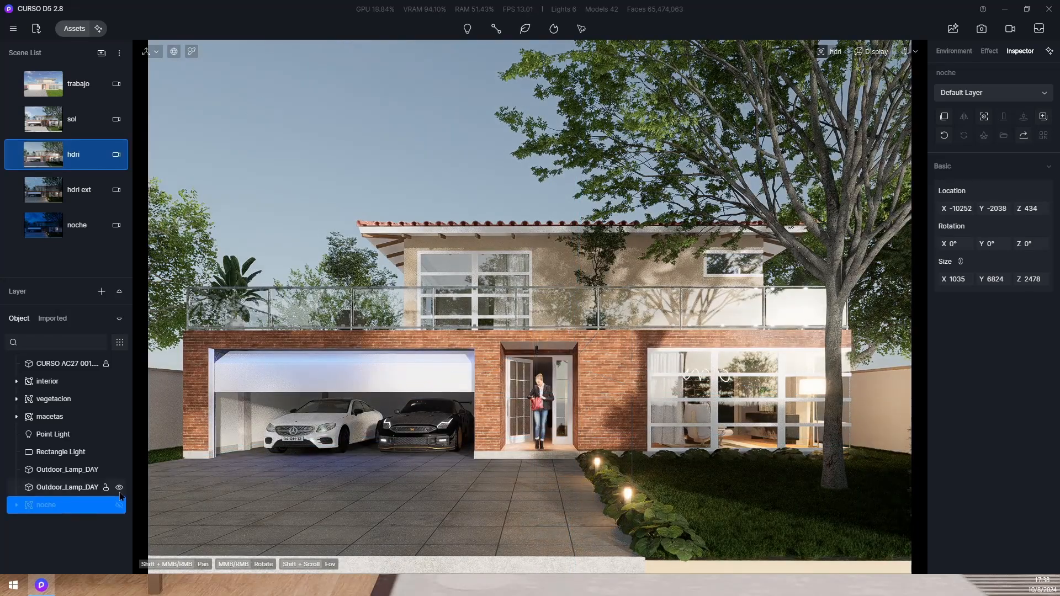
Step: Add the Rectangle Light to the noche group as a hidden object and update the hdri scene
click(15, 505)
drag(61, 452, 99, 525)
click(119, 505)
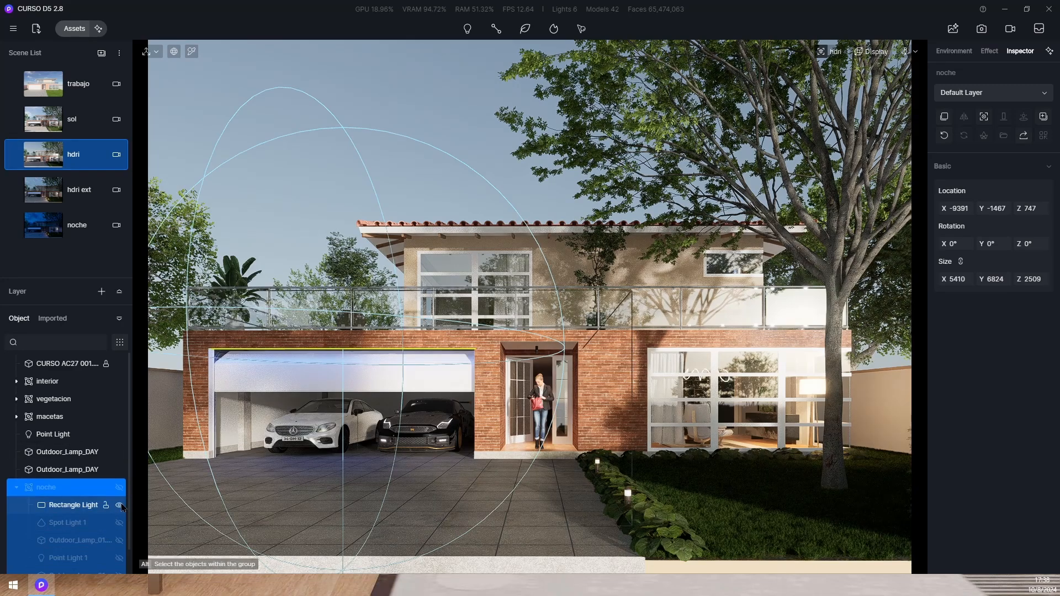
mouse_move(19, 155)
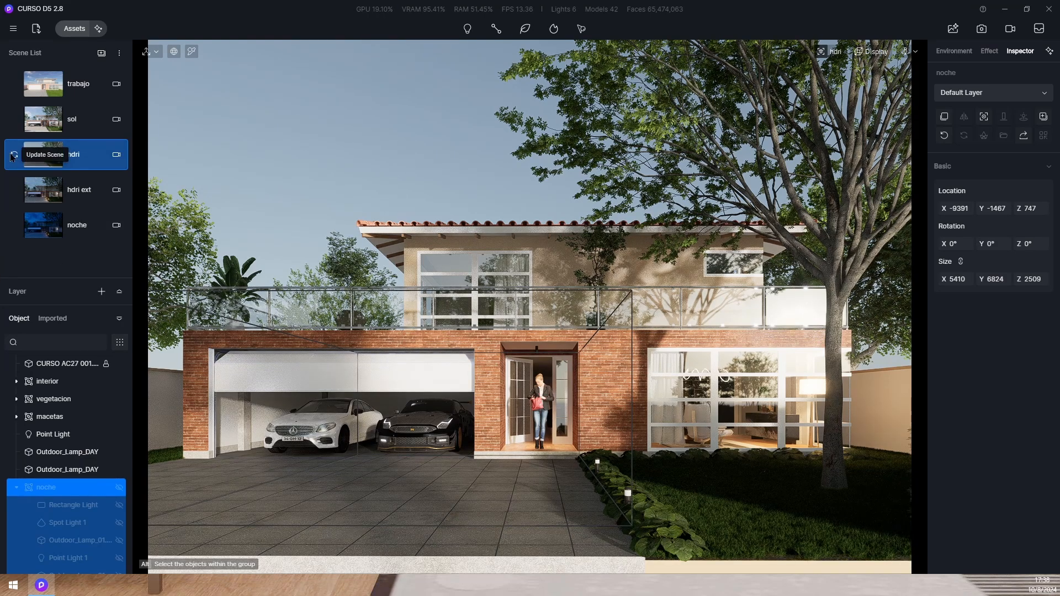
click(12, 157)
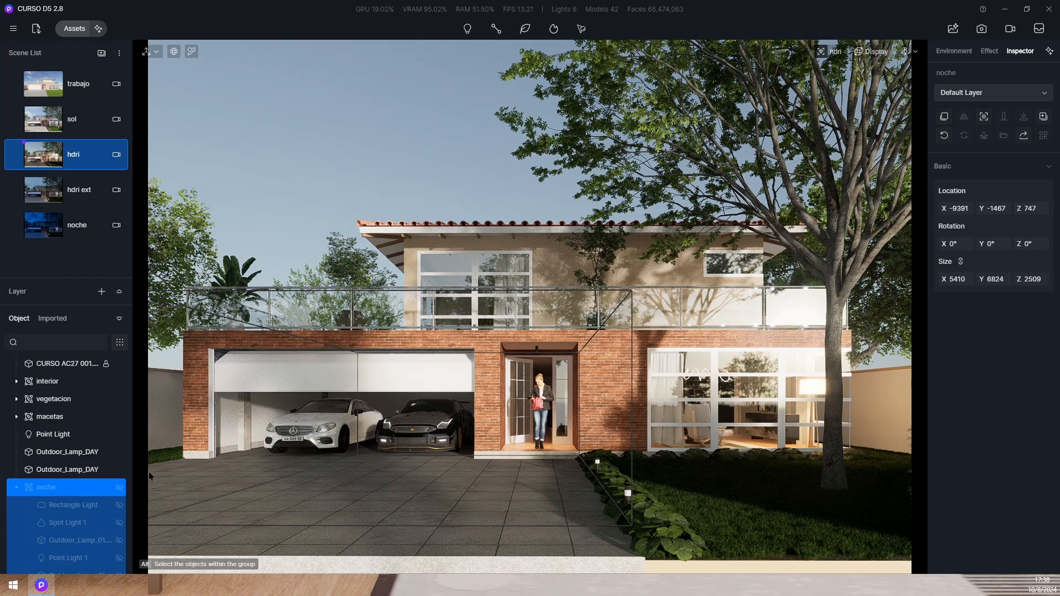
Step: Hide the interior Point Light and move it into the noche group
click(119, 435)
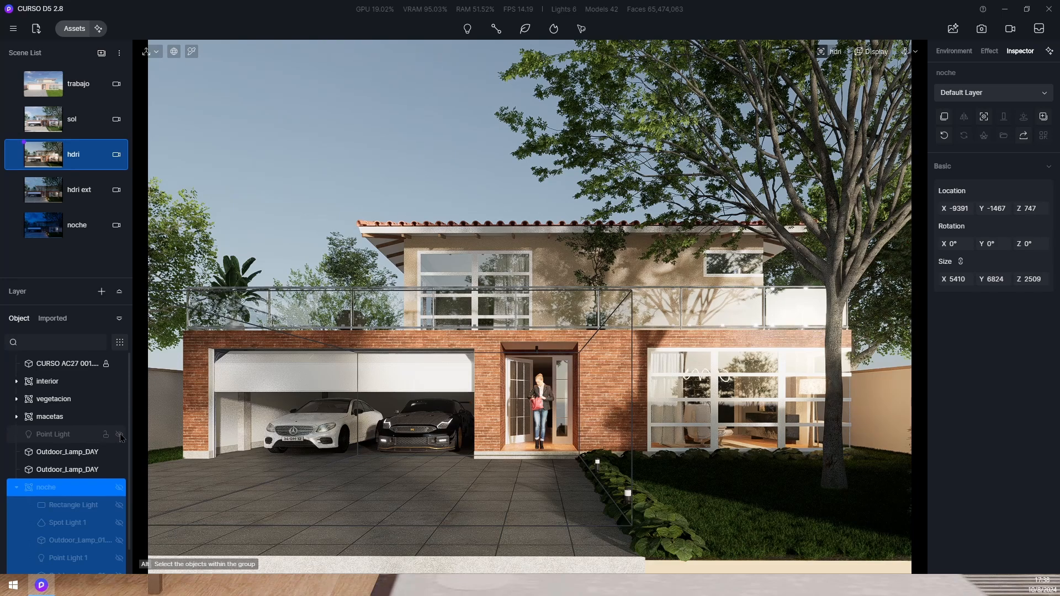
click(119, 435)
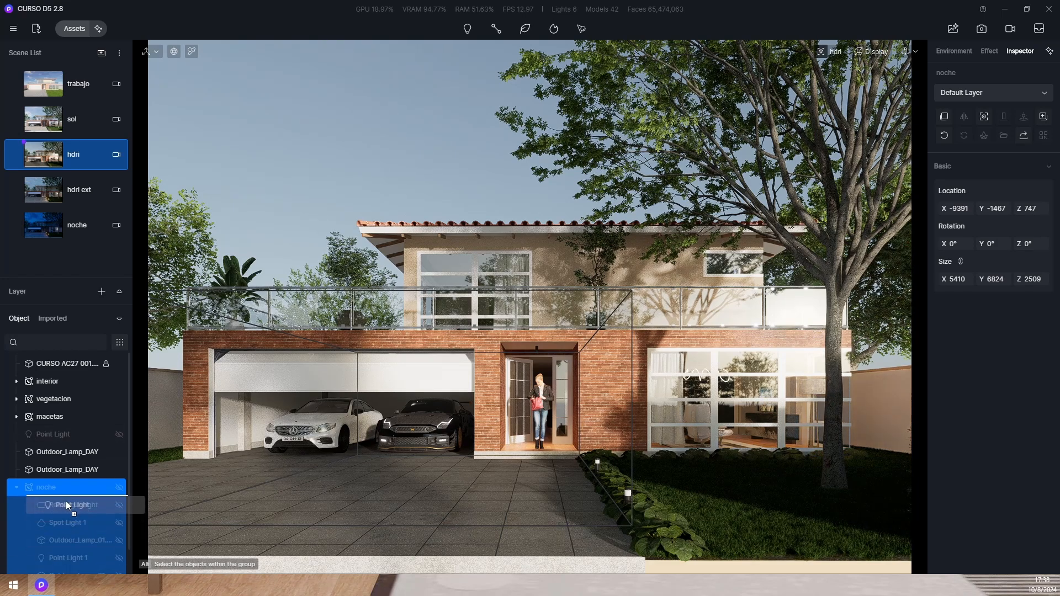
drag(66, 501, 66, 497)
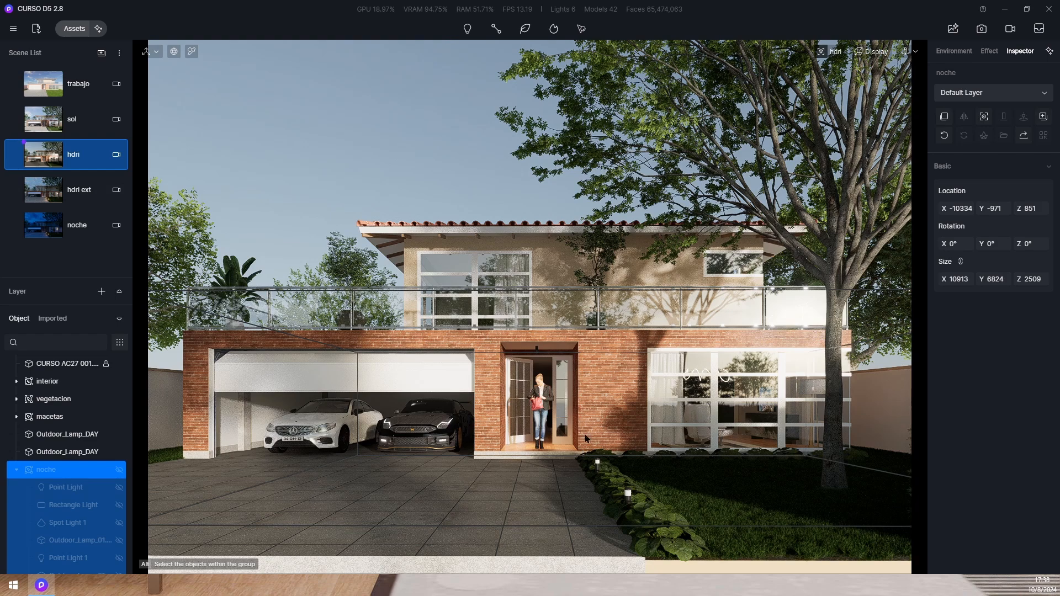
Step: Hide SpotLight_C_31 of the Black Metal Spotlight 01 above the entrance and update the hdri scene
click(537, 351)
alt+click(537, 352)
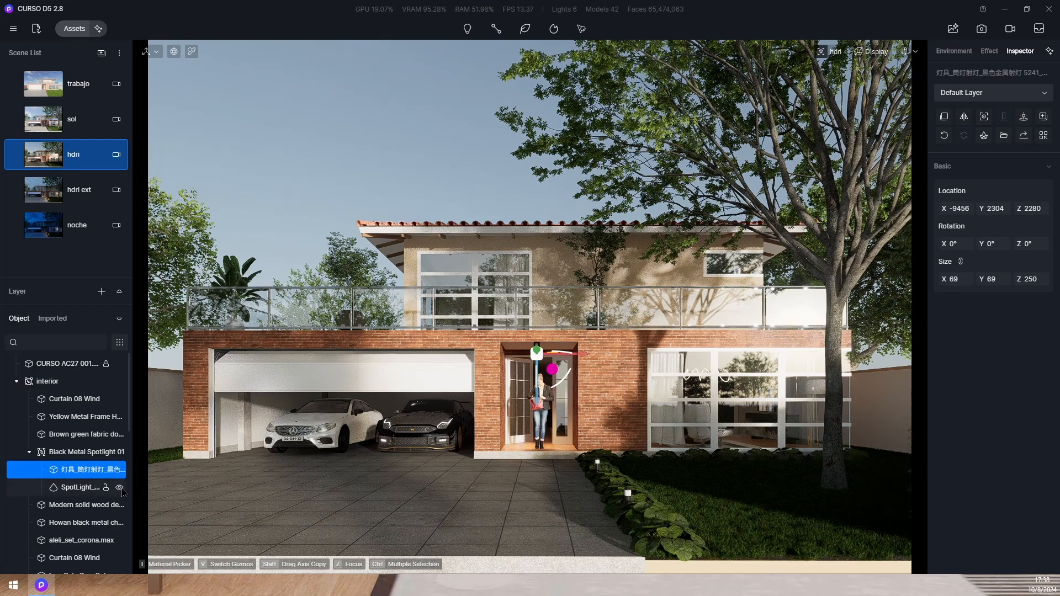
click(119, 488)
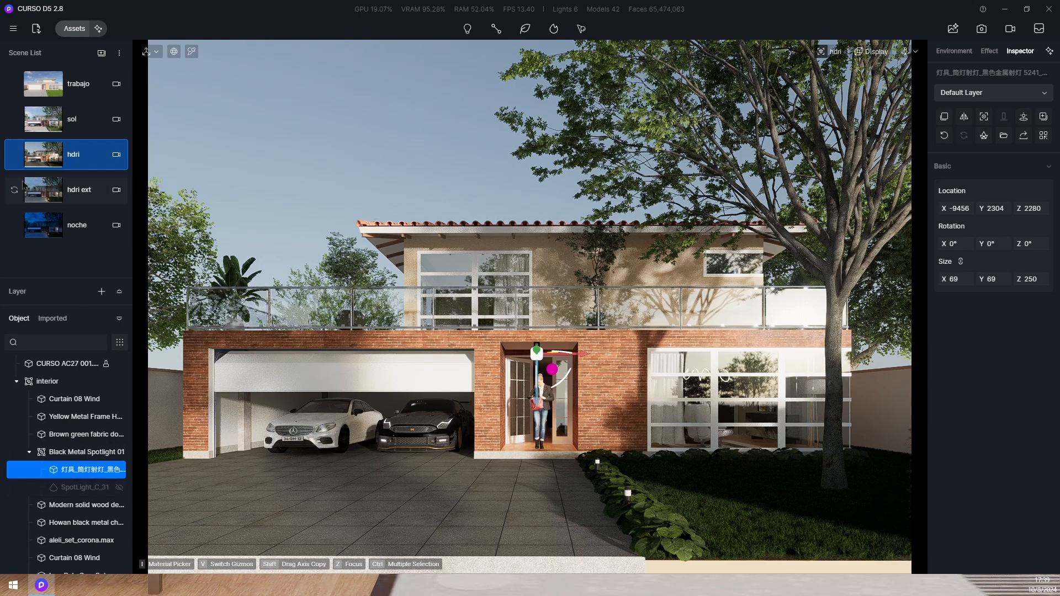
click(16, 158)
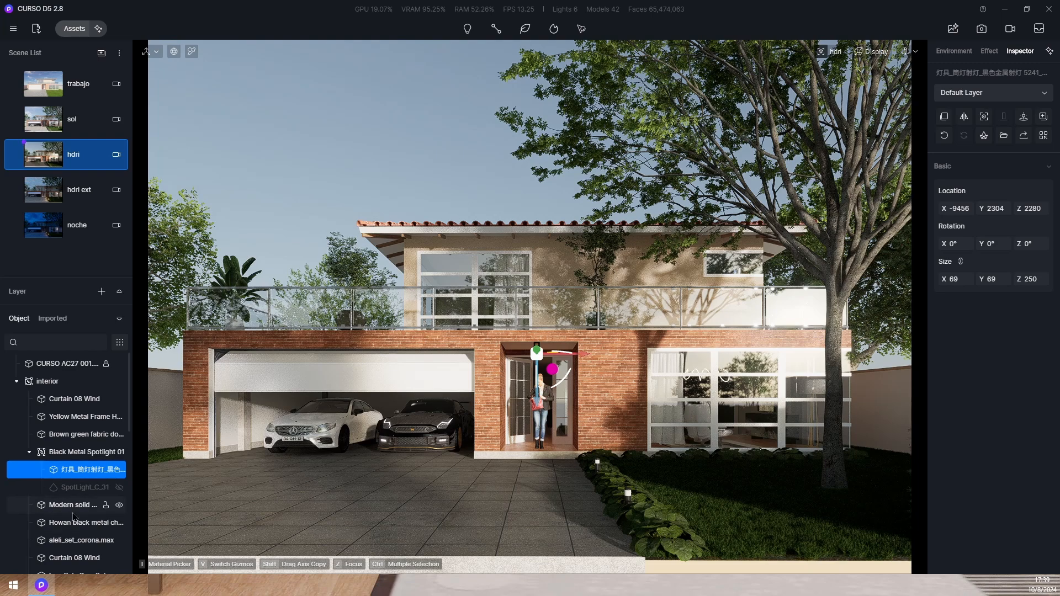
scroll(34, 484, down, 5)
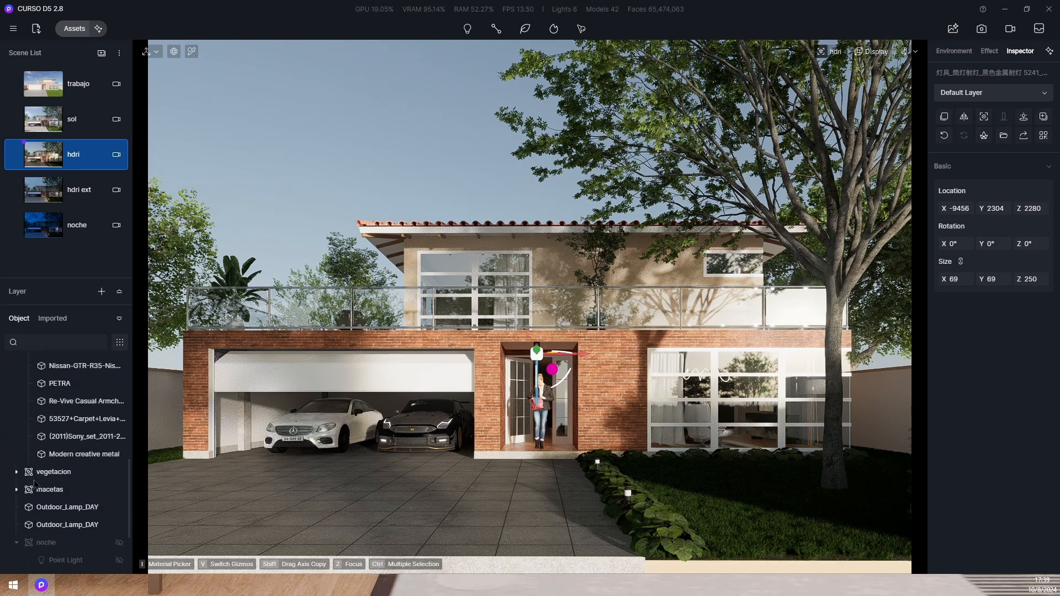
scroll(34, 484, down, 3)
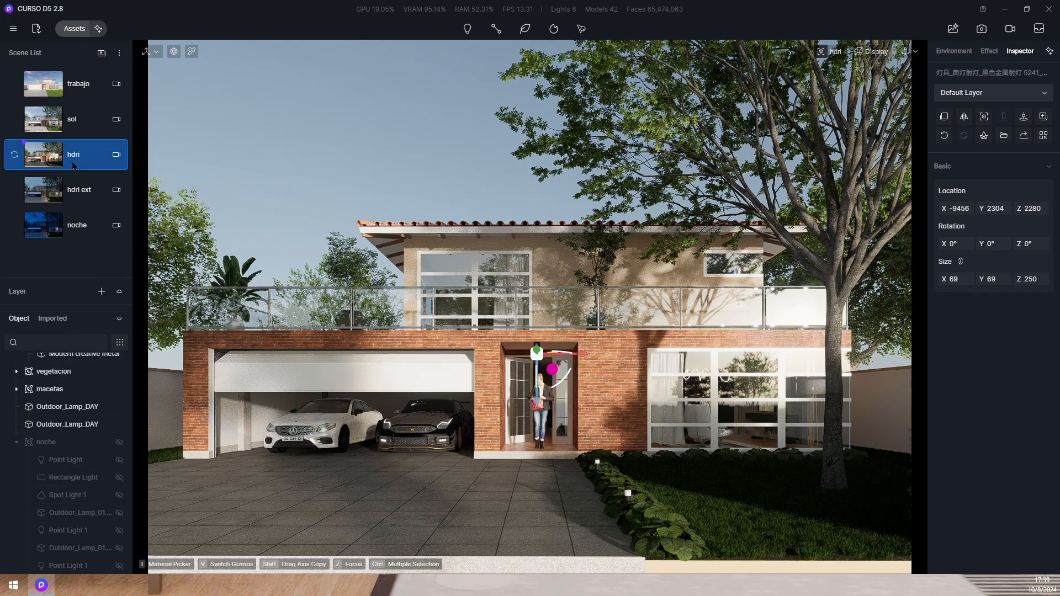
Step: Switch to the sol scene, hide the Point Light and Rectangle Light in the noche group, and update the scene
click(69, 120)
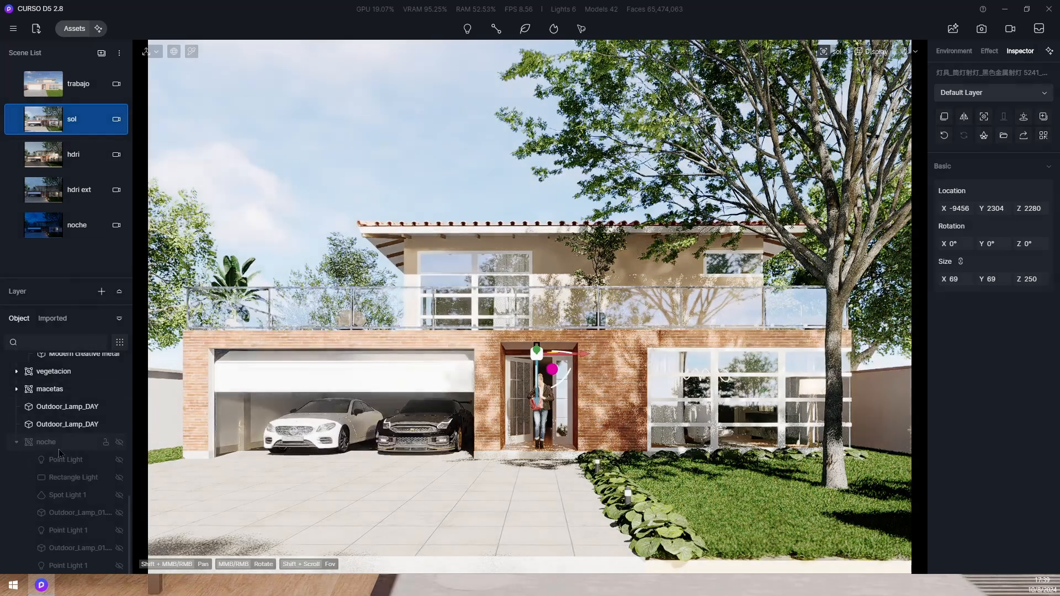
scroll(72, 442, up, 6)
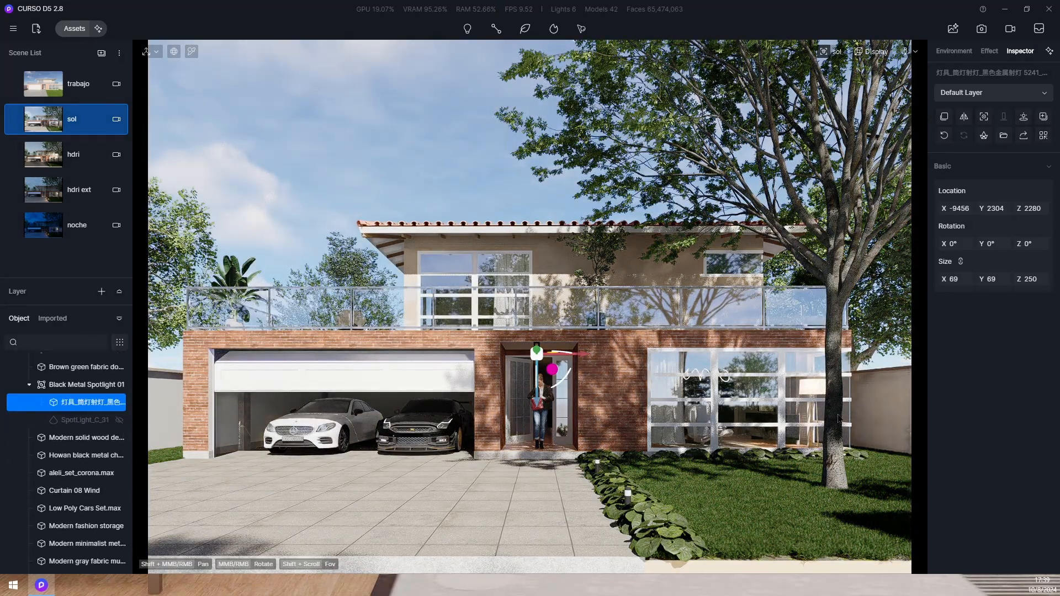
scroll(124, 475, down, 6)
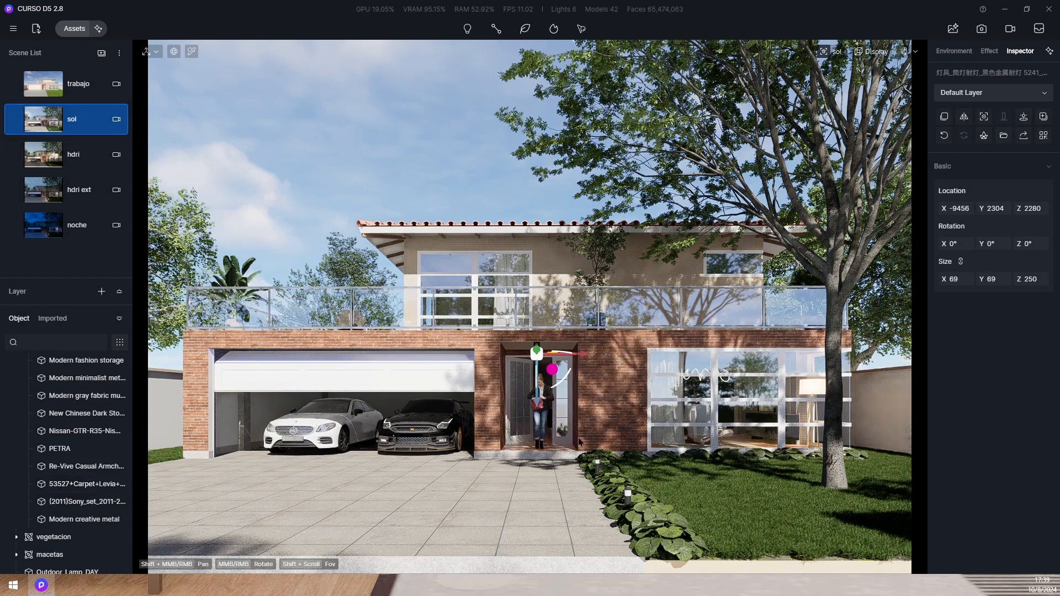
scroll(110, 464, down, 6)
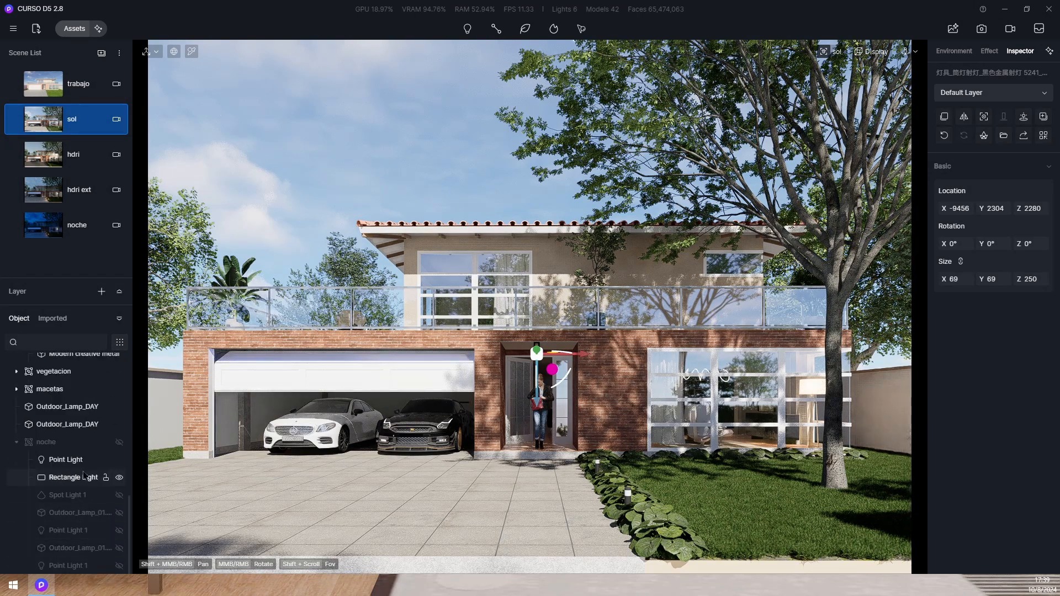
click(119, 460)
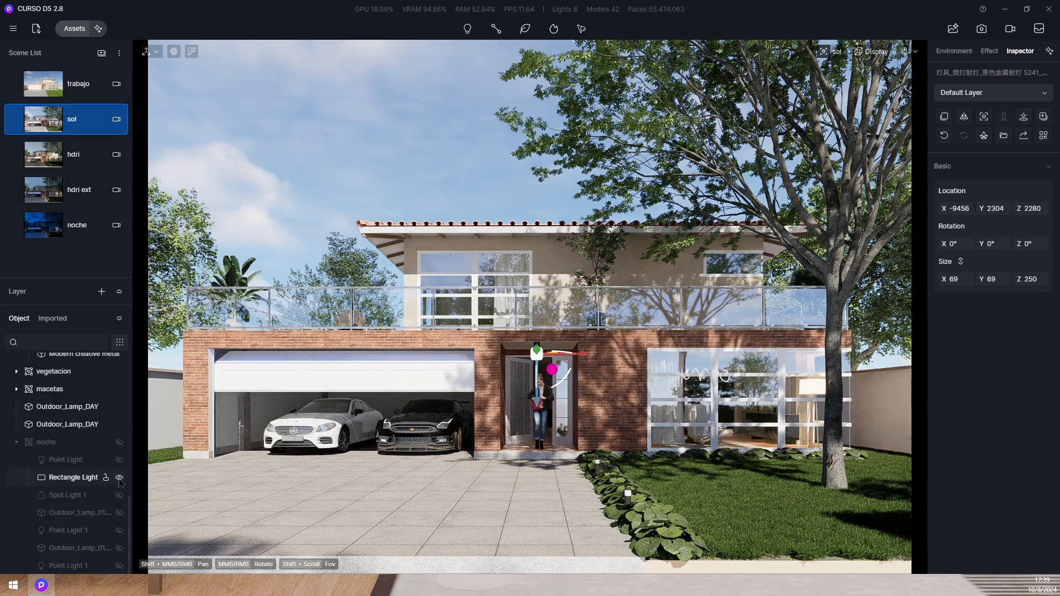
click(120, 478)
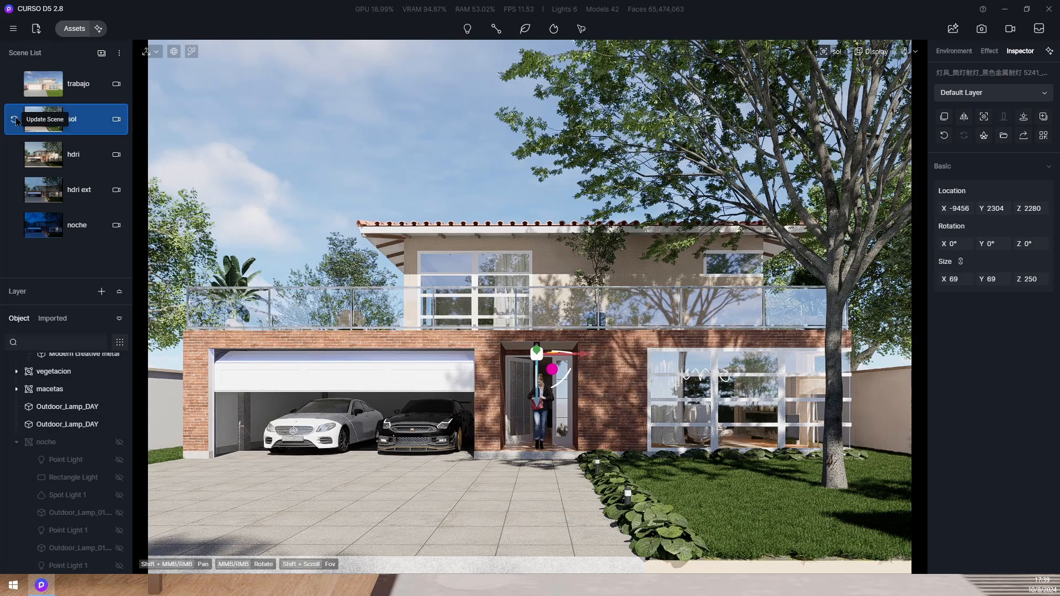
click(15, 119)
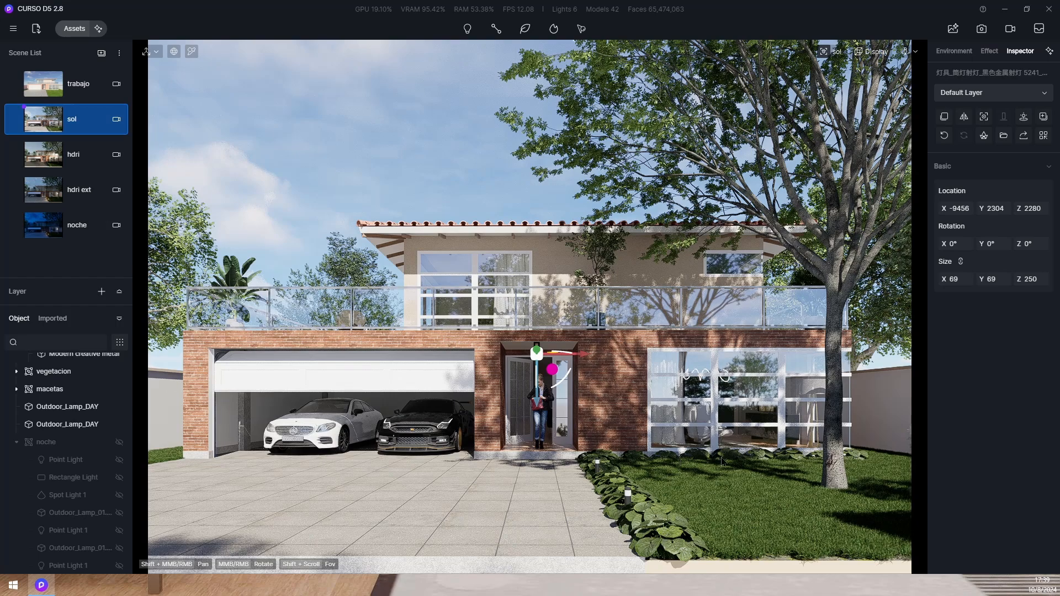
Step: Move the camera inside the living room in perspective view, facing the TV wall, pendant lamp and corner window
scroll(687, 435, up, 5)
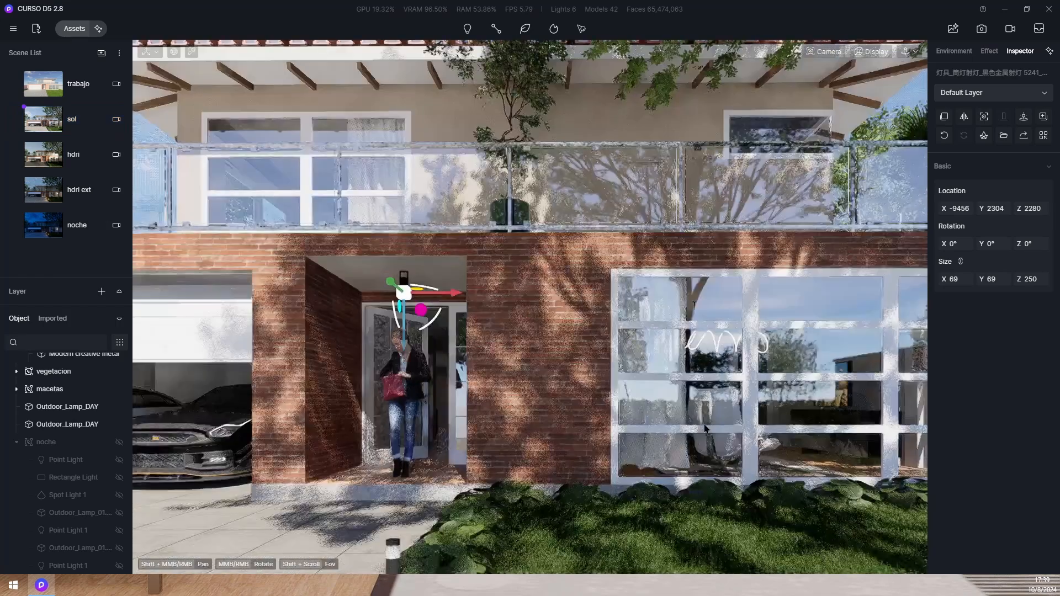
scroll(705, 428, up, 5)
right_drag(704, 428, 864, 401)
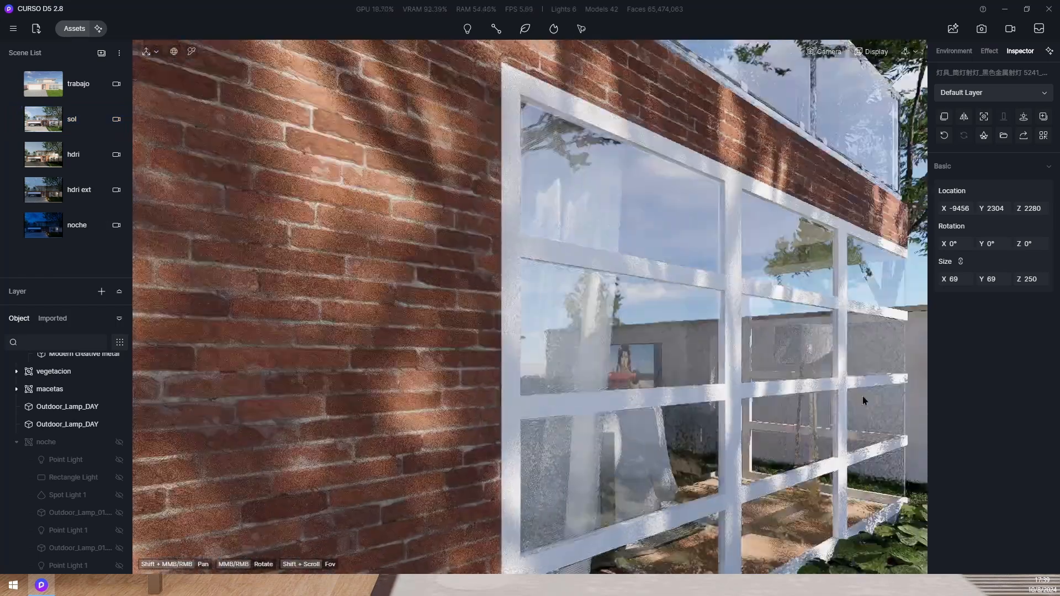
scroll(864, 400, up, 8)
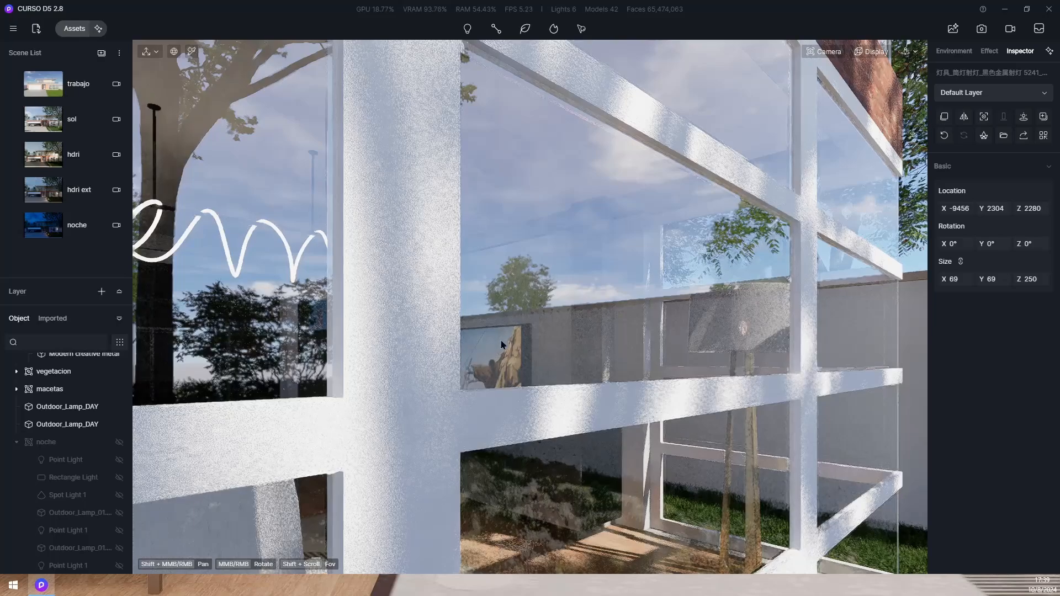
scroll(501, 345, up, 8)
right_drag(501, 345, 719, 499)
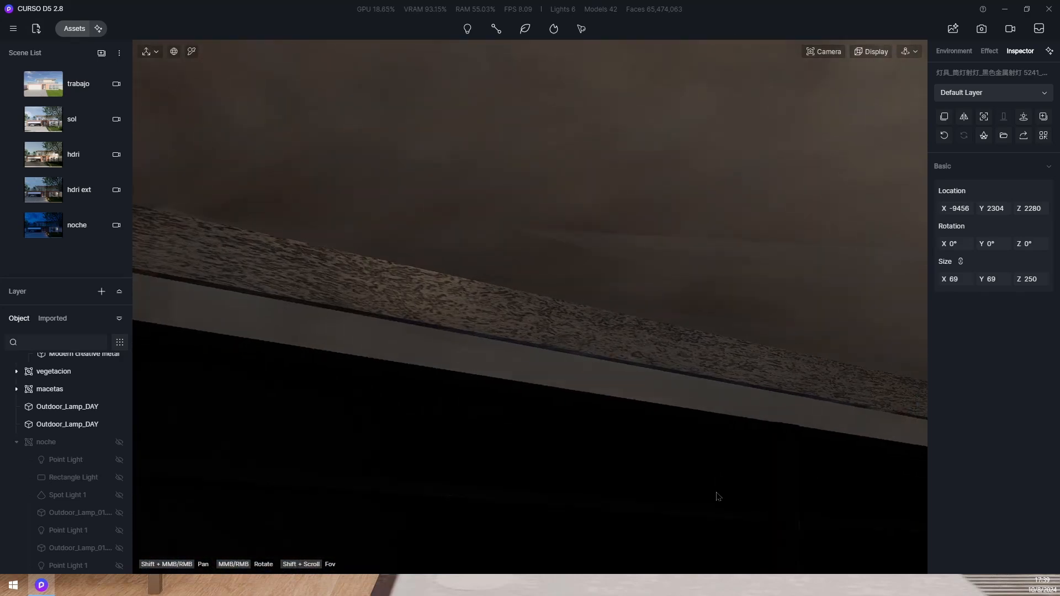
key(1)
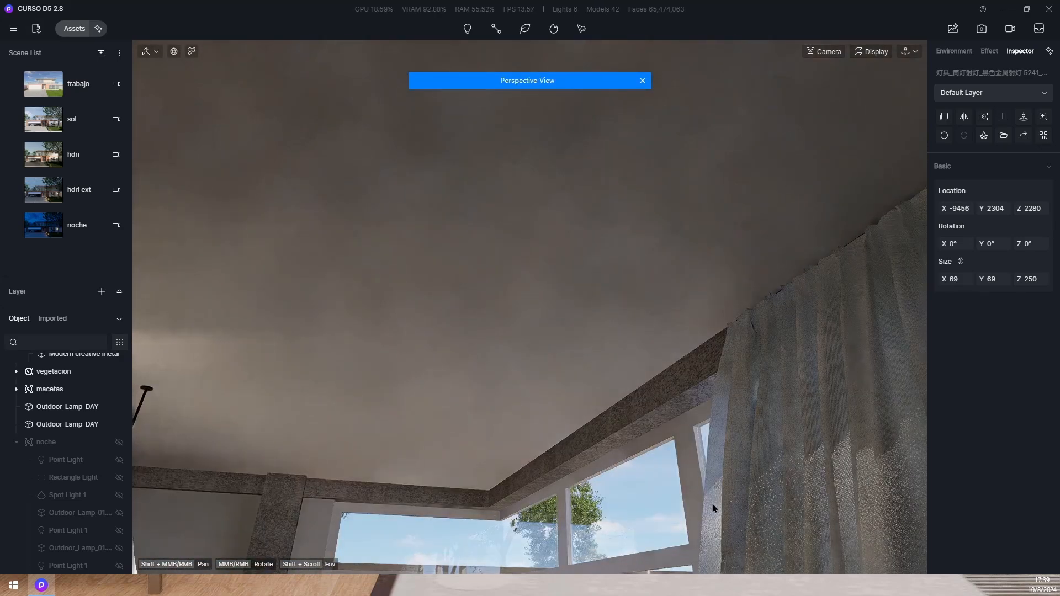
middle_drag(681, 543, 533, 367)
scroll(516, 341, down, 1)
scroll(516, 341, down, 1)
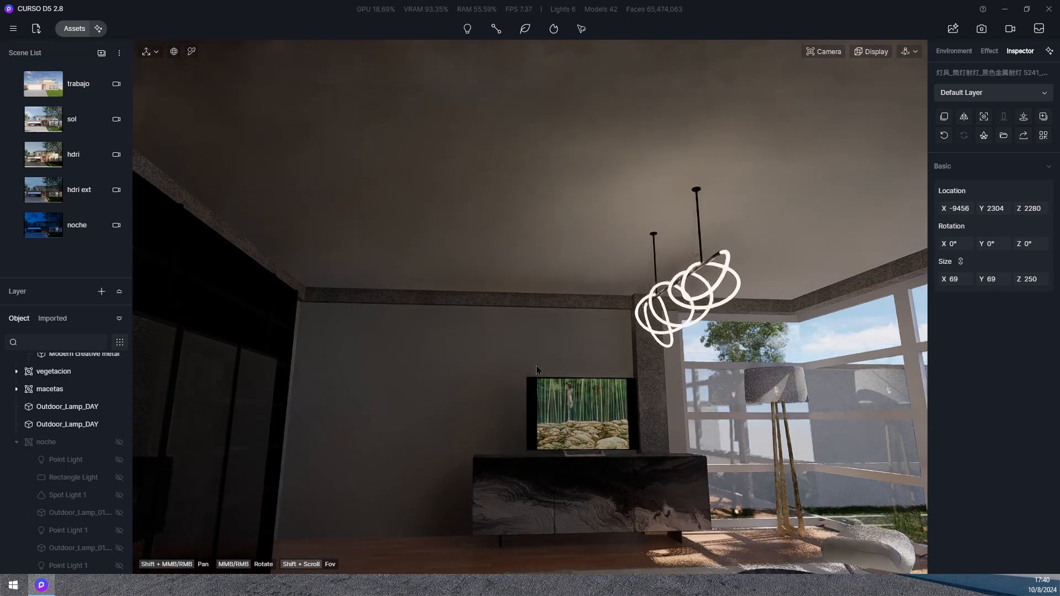
Step: Set the camera's focal length to 35 mm for the living room view
click(836, 56)
click(849, 148)
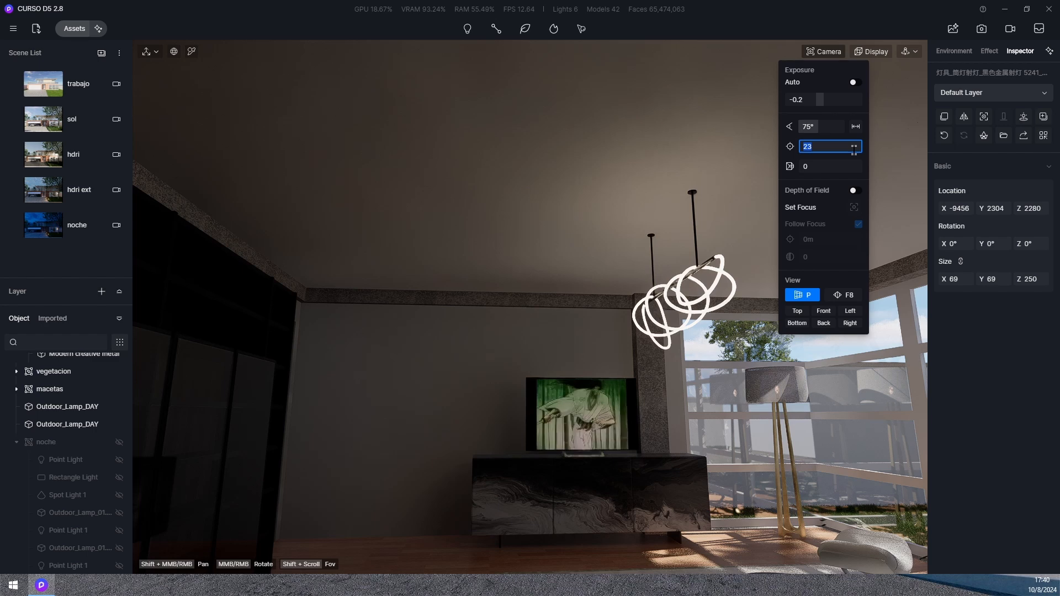
text(35mm)
key(Return)
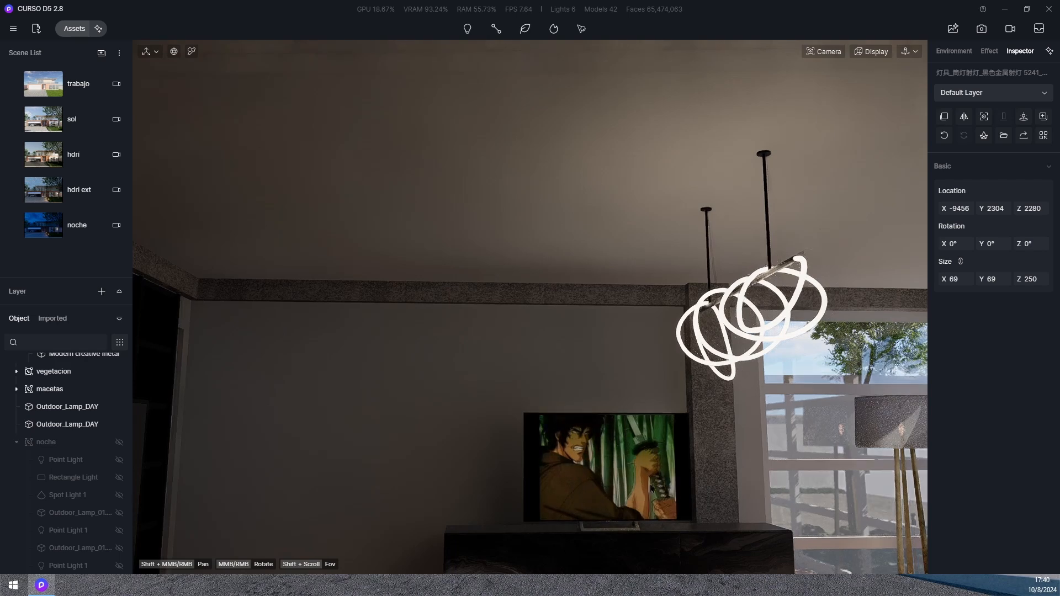
Step: Pull the camera back behind the wall and set its clipping distance to 150
right_drag(649, 454, 671, 402)
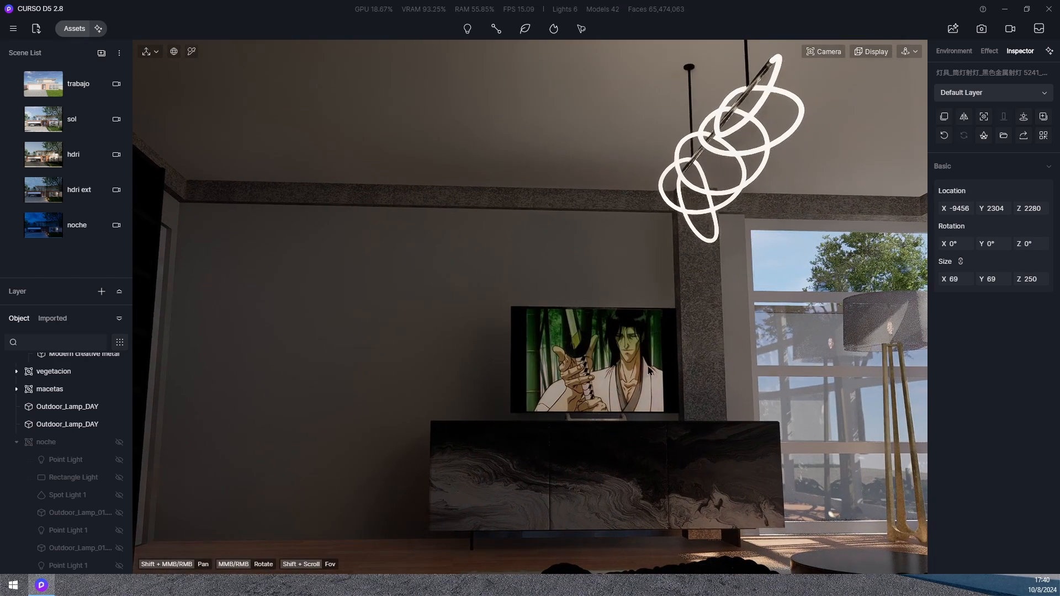
scroll(631, 430, down, 3)
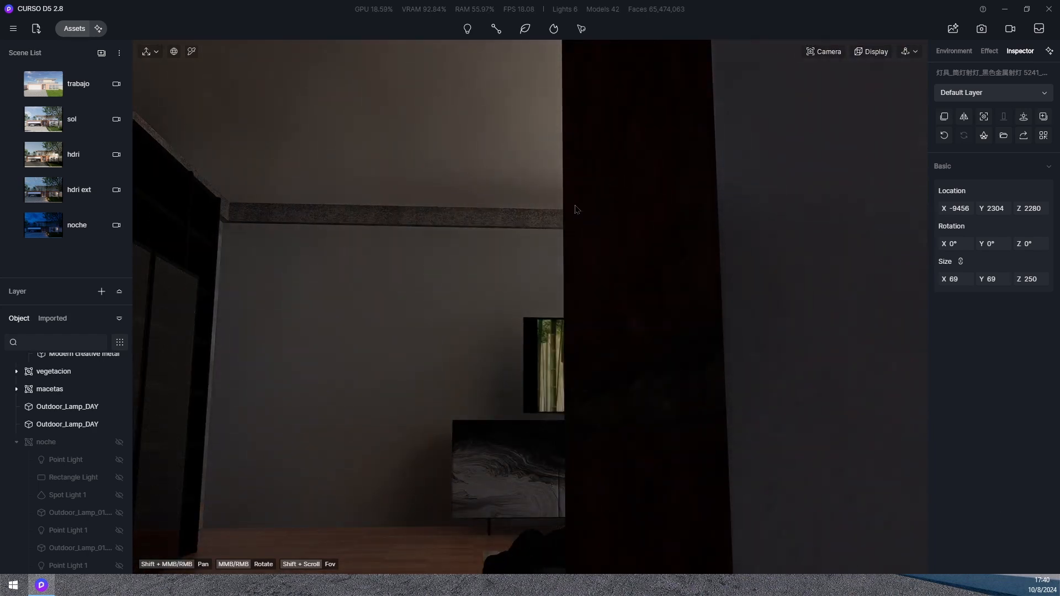
click(831, 55)
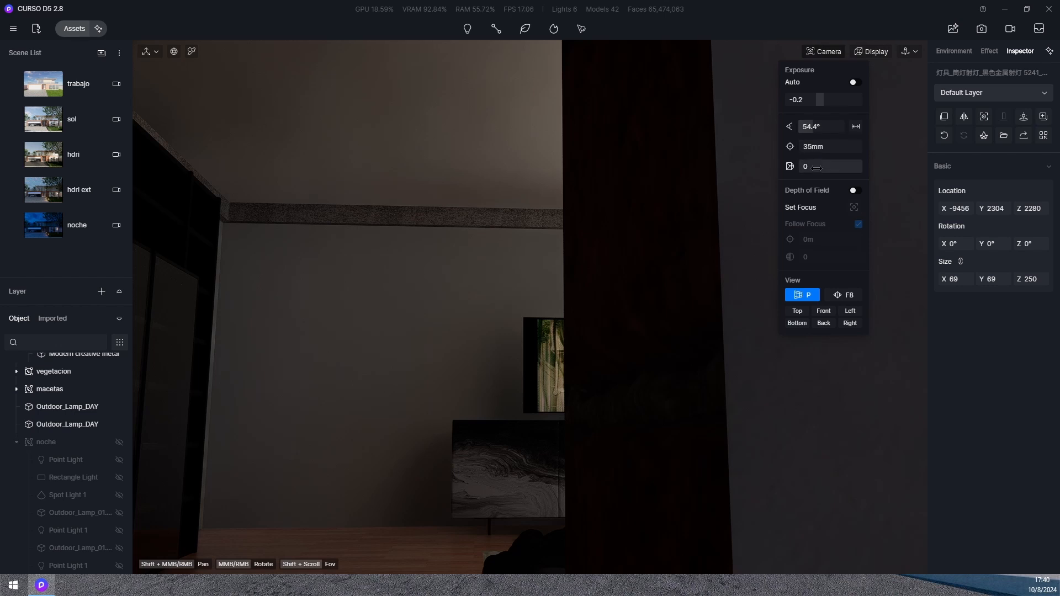
drag(805, 171, 808, 171)
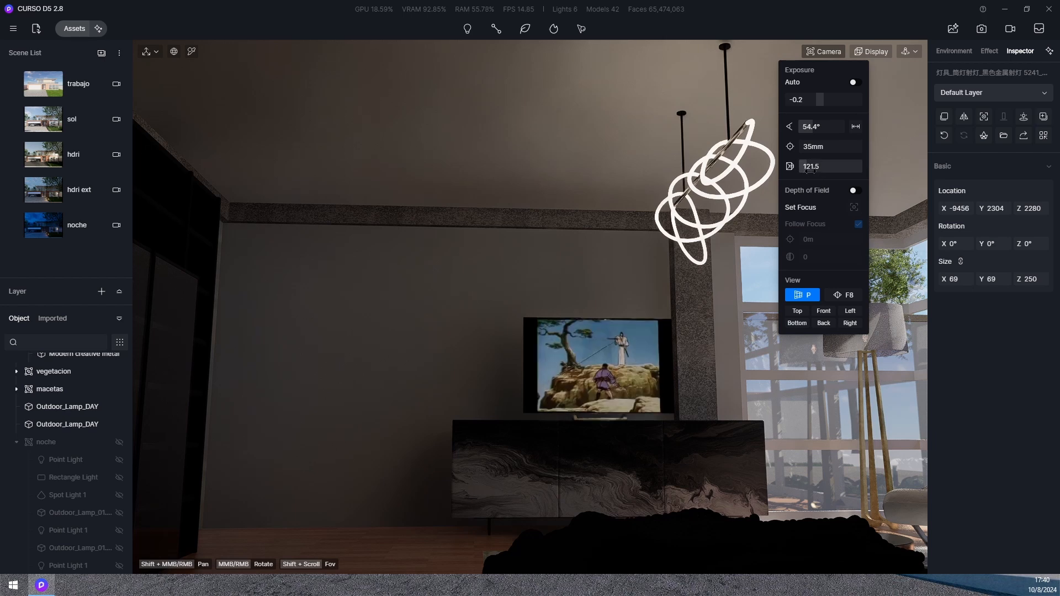
mouse_move(806, 171)
mouse_down()
mouse_move(845, 178)
mouse_move(810, 182)
mouse_up()
click(812, 167)
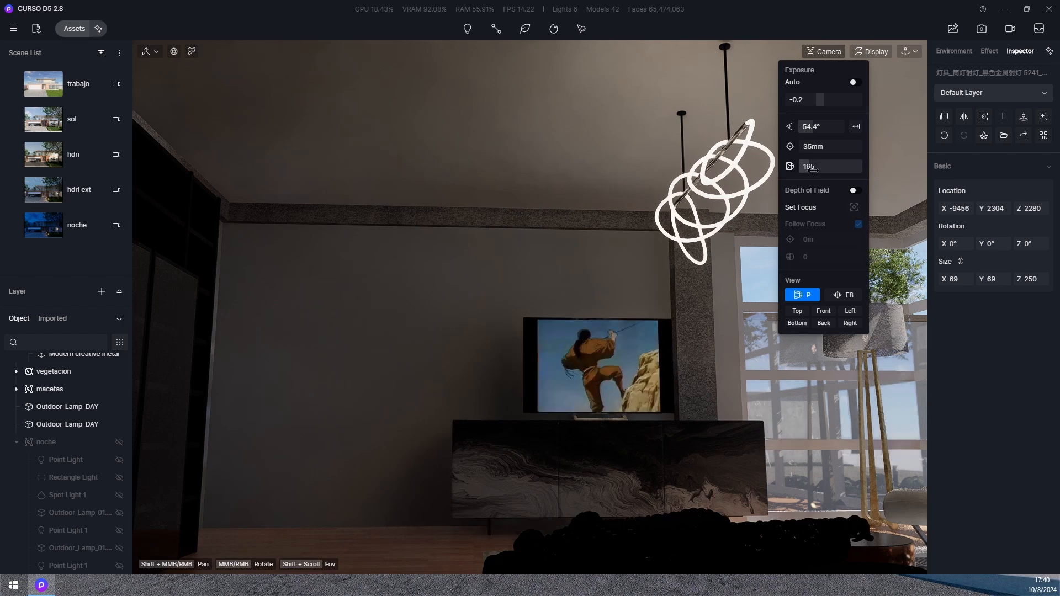
text(150)
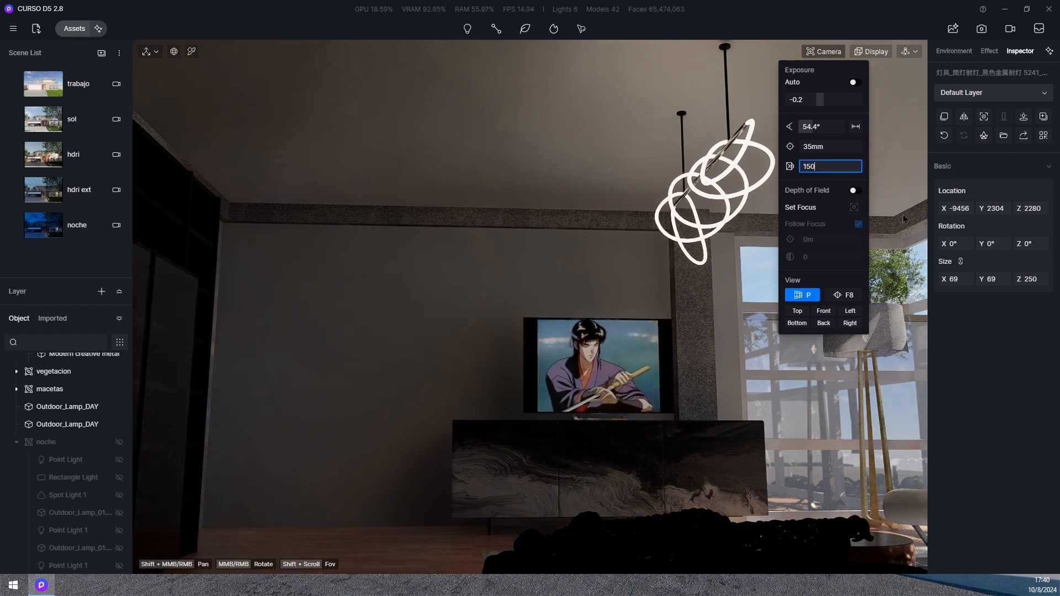
key(Return)
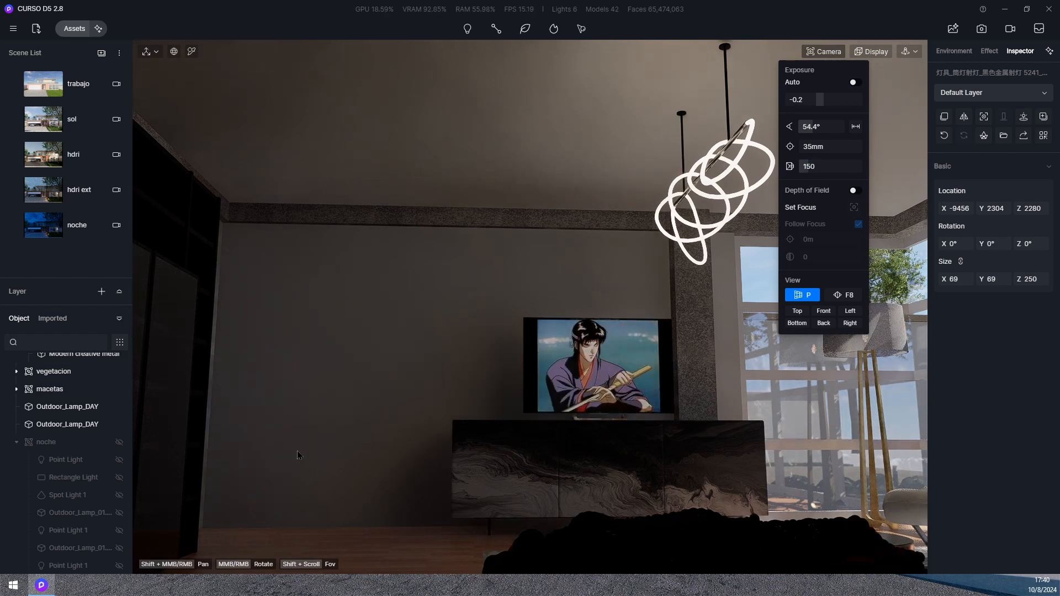
click(501, 414)
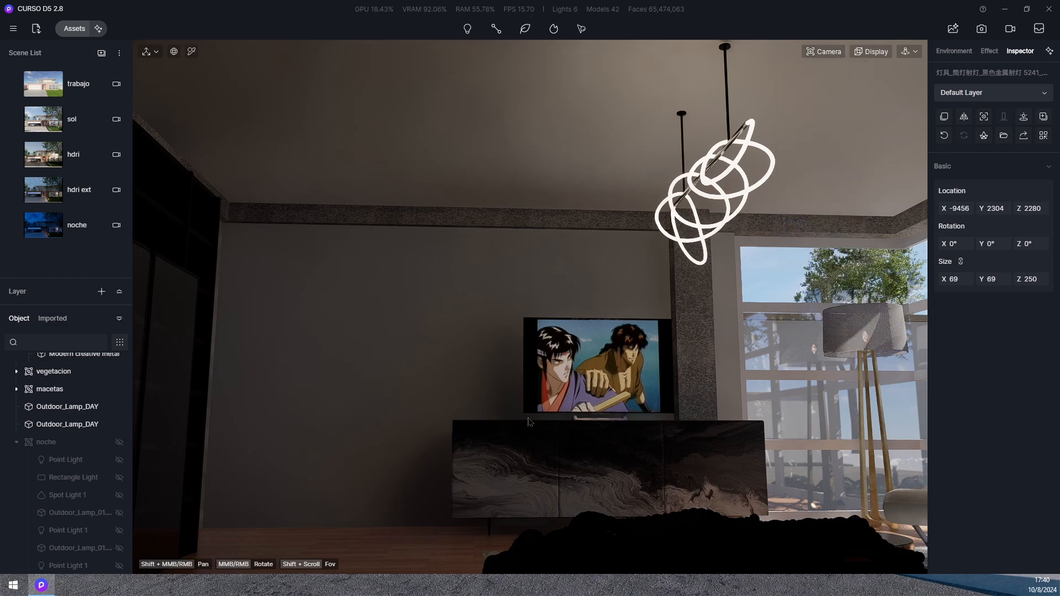
Step: Frame the TV cabinet, pendant lamp and seating area, and display the rule-of-thirds grid
middle_drag(501, 414, 662, 433)
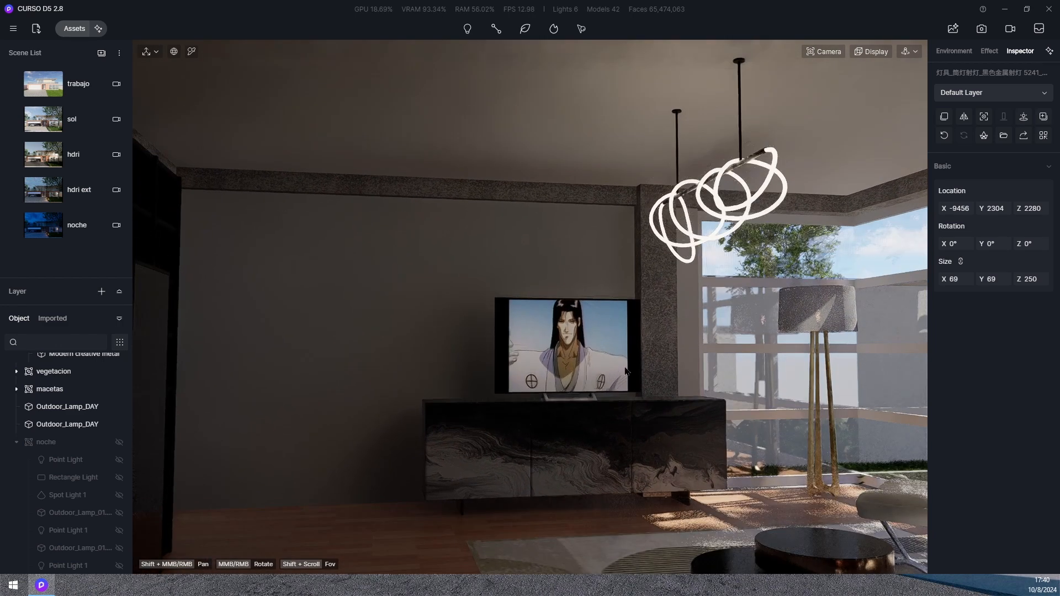
scroll(605, 349, down, 3)
scroll(605, 352, down, 2)
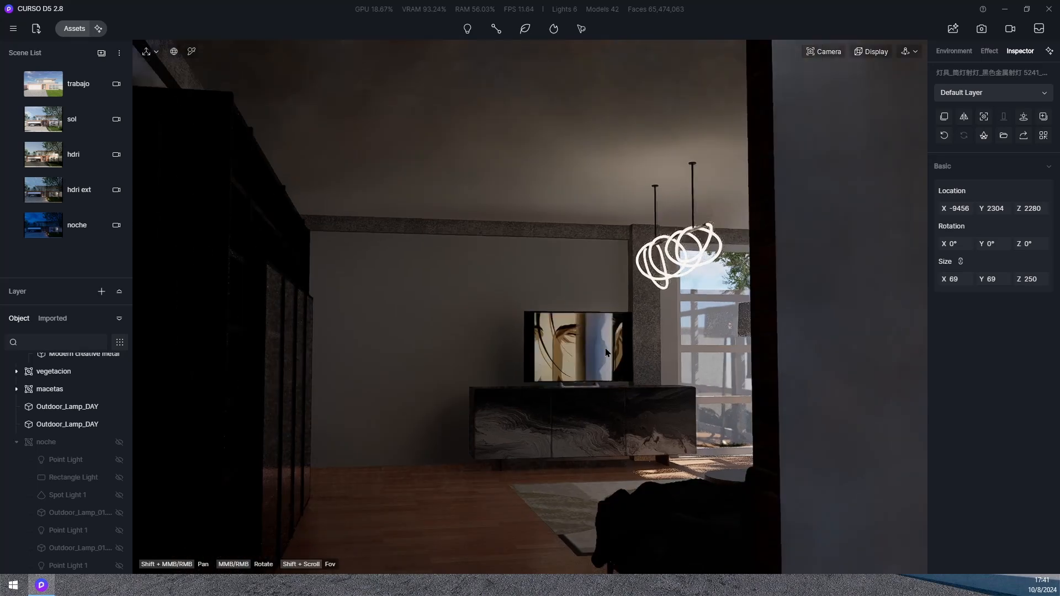
middle_drag(616, 358, 651, 360)
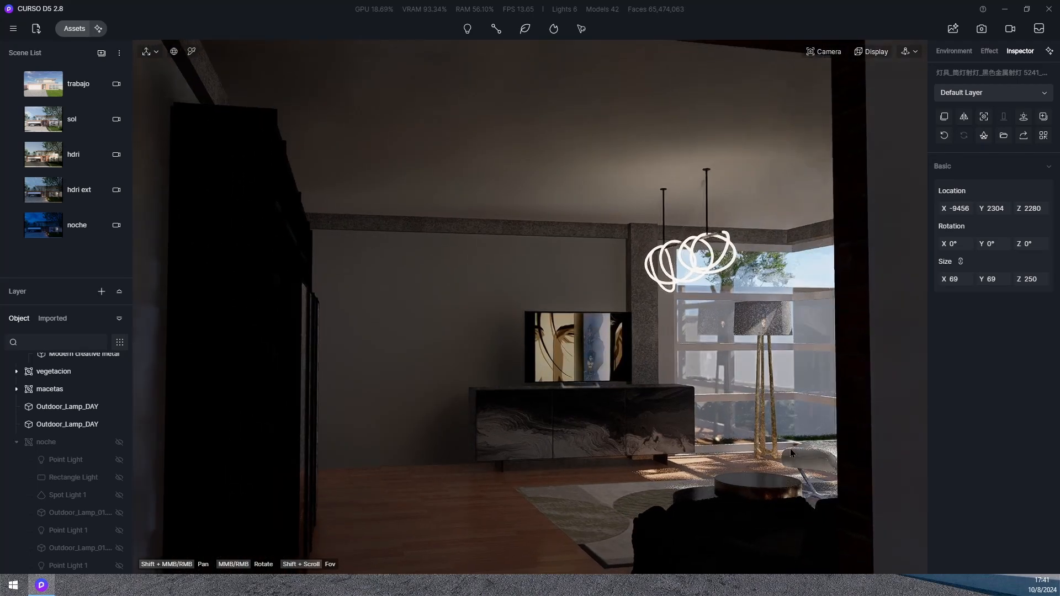
scroll(745, 438, up, 2)
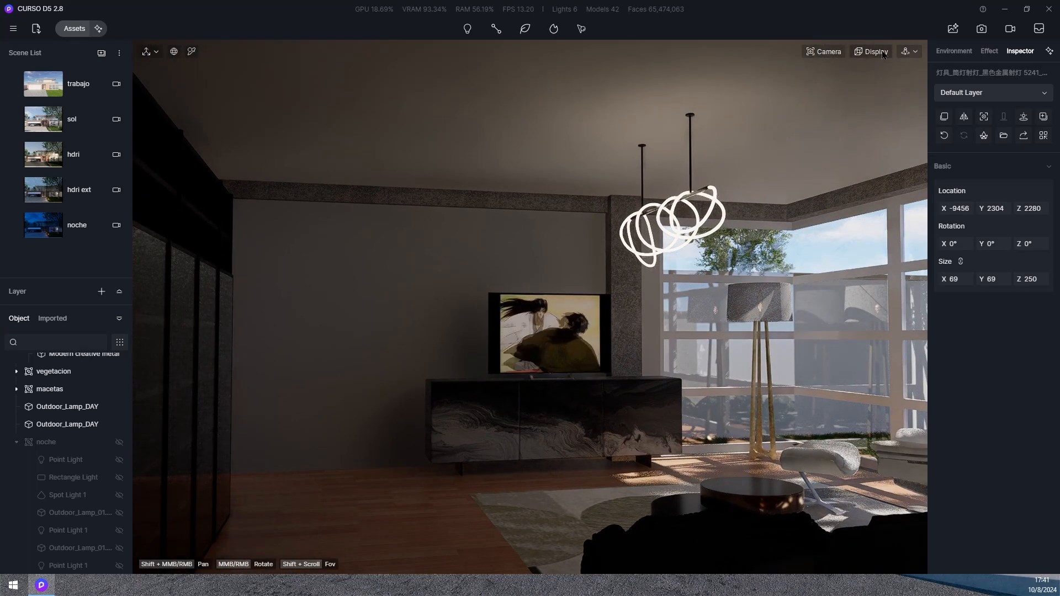
click(882, 55)
click(902, 89)
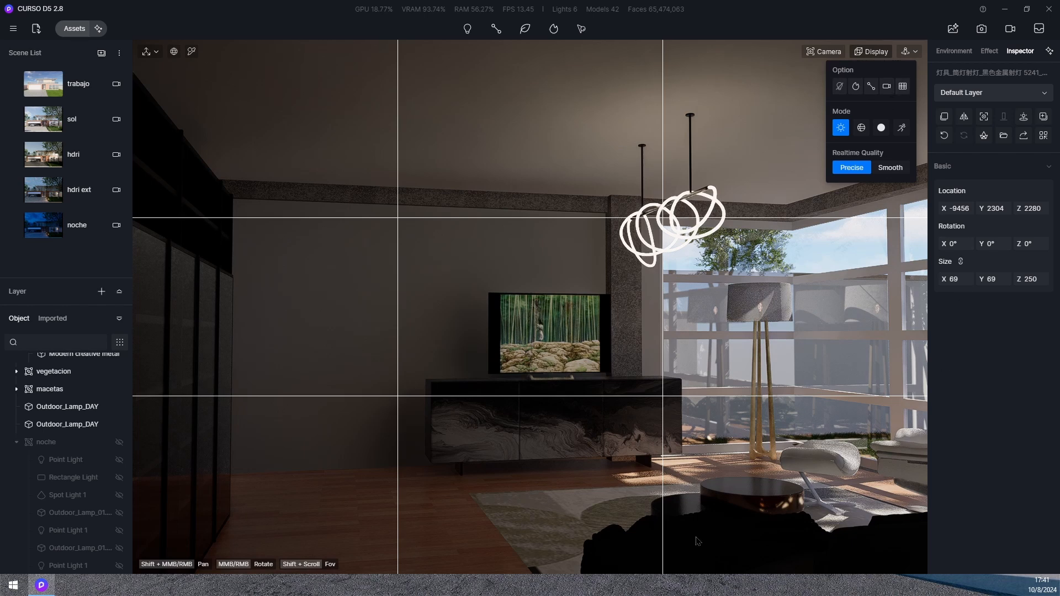
Step: Enable automatic exposure for the interior camera
click(819, 50)
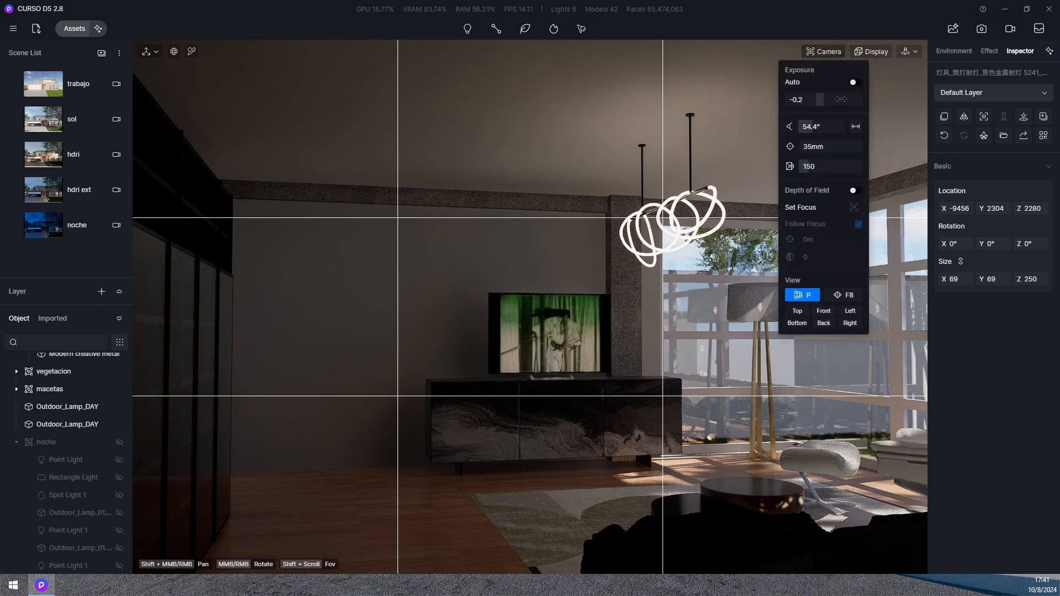
click(853, 82)
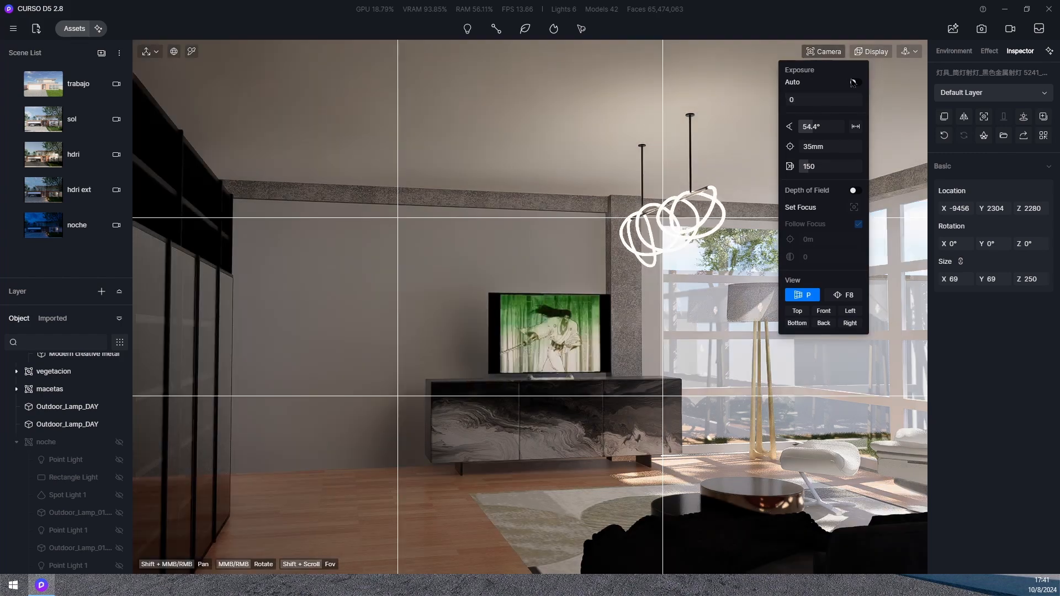
click(853, 82)
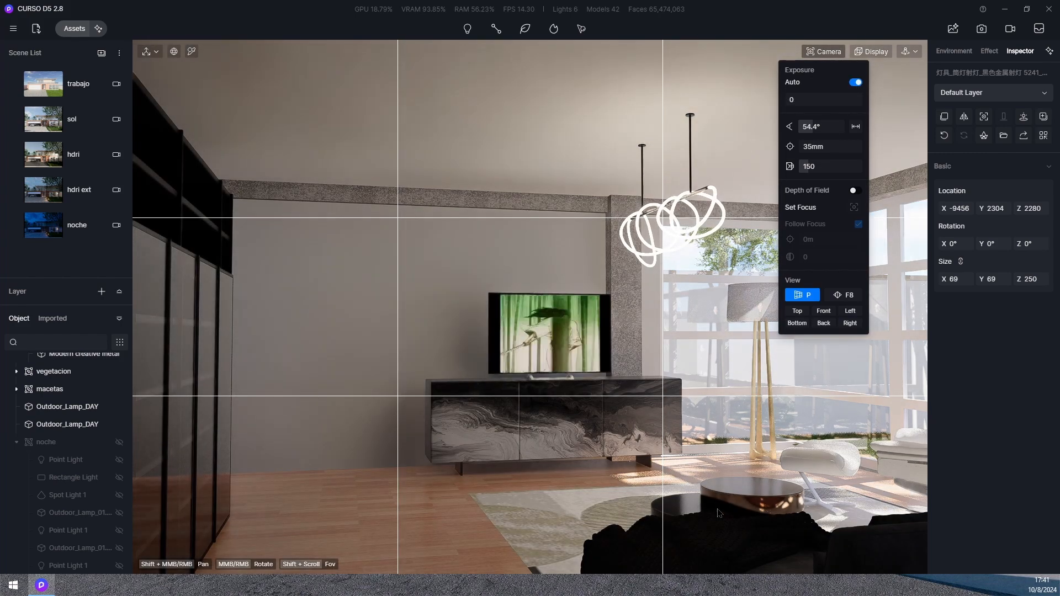
Step: Reframe towards the corner window, enable two-point perspective and set the camera's clipping distance to 140
middle_drag(702, 478, 667, 385)
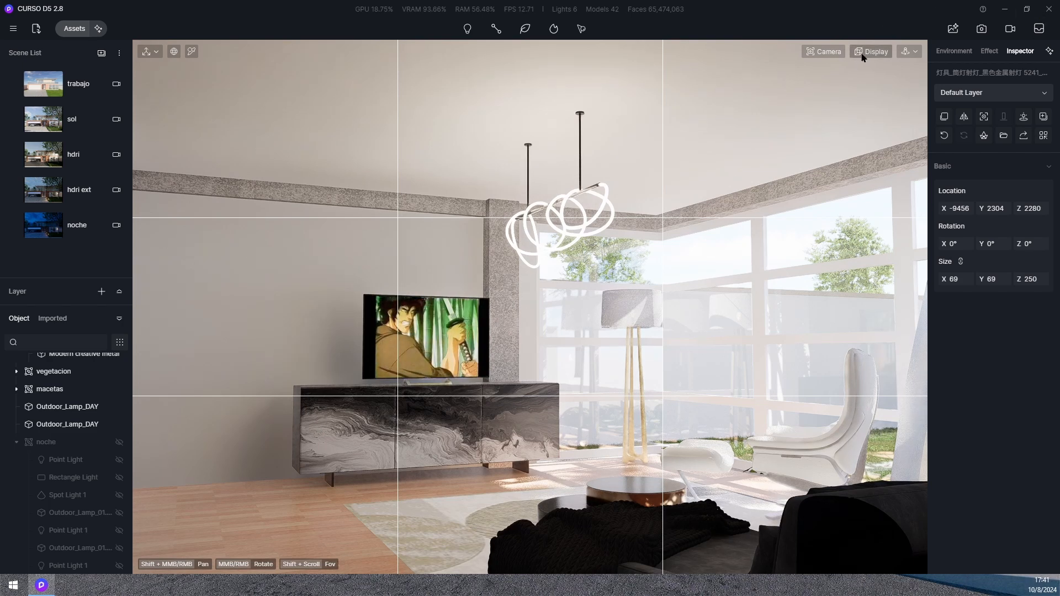
click(833, 55)
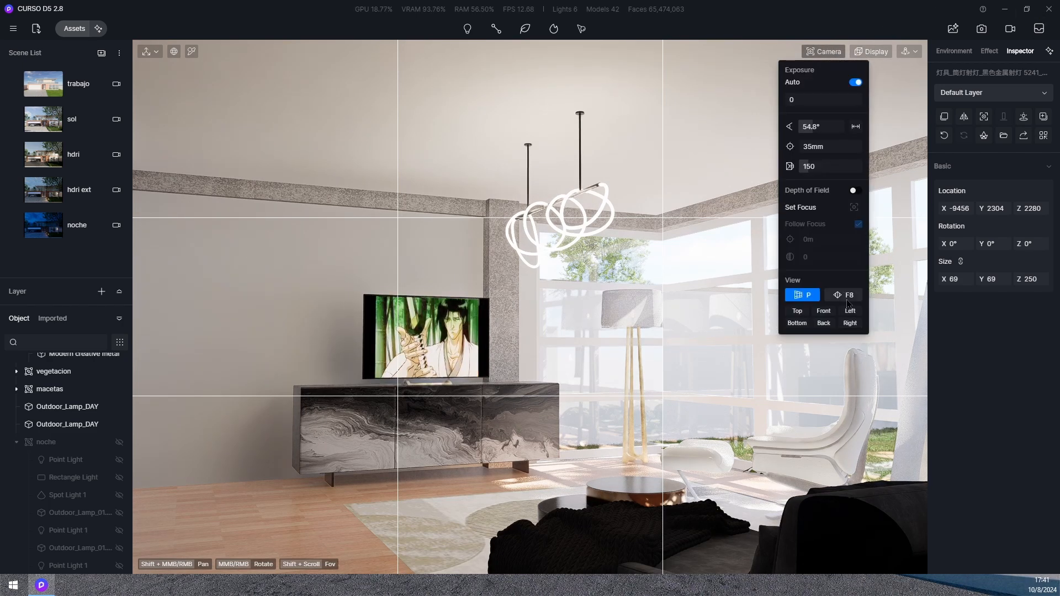
click(846, 297)
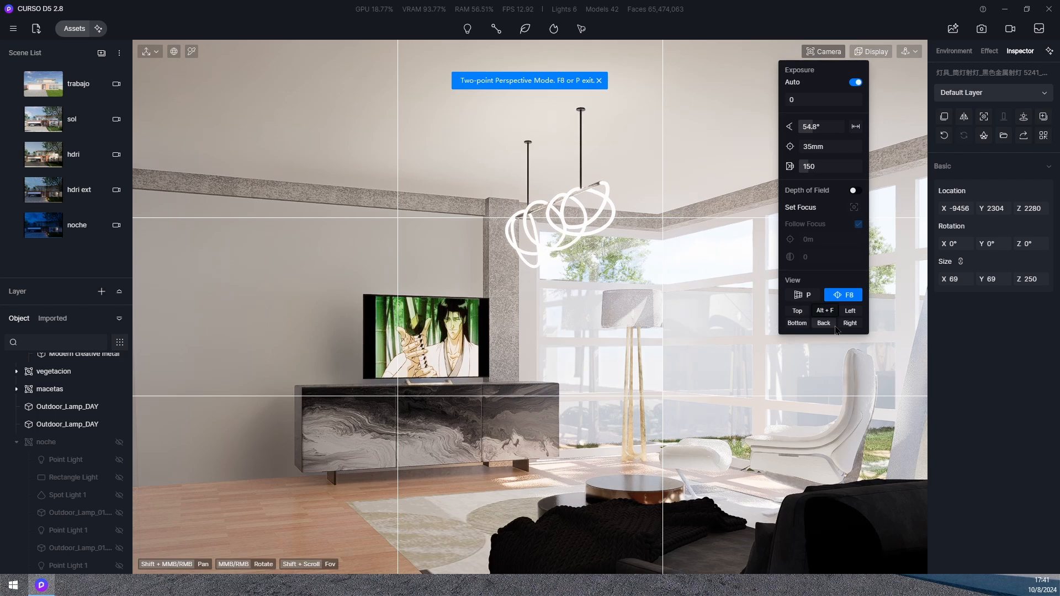
click(818, 168)
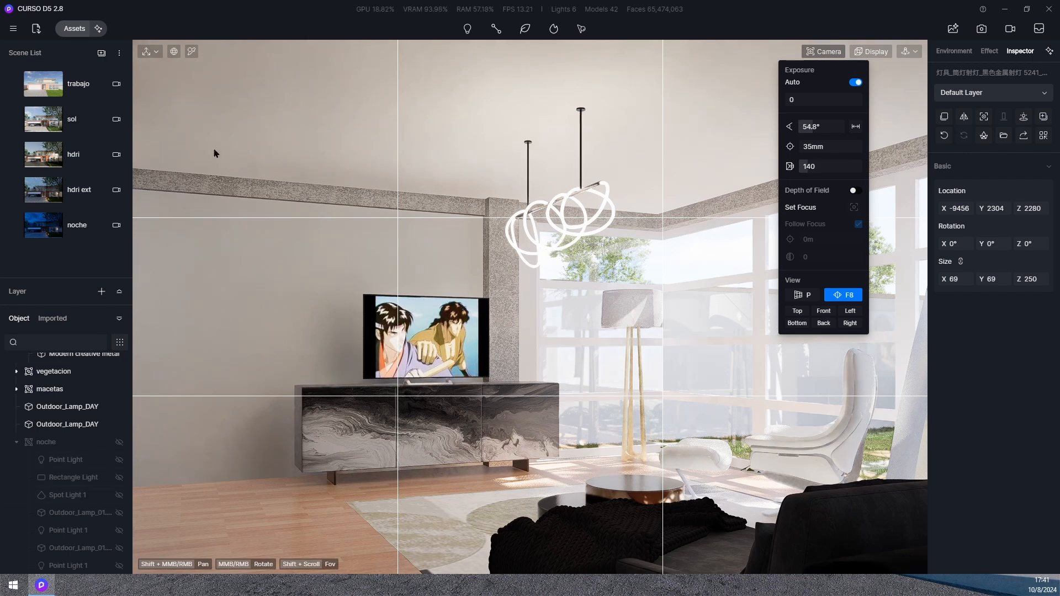
Step: Save the current interior camera view as a new scene named int sol
click(101, 53)
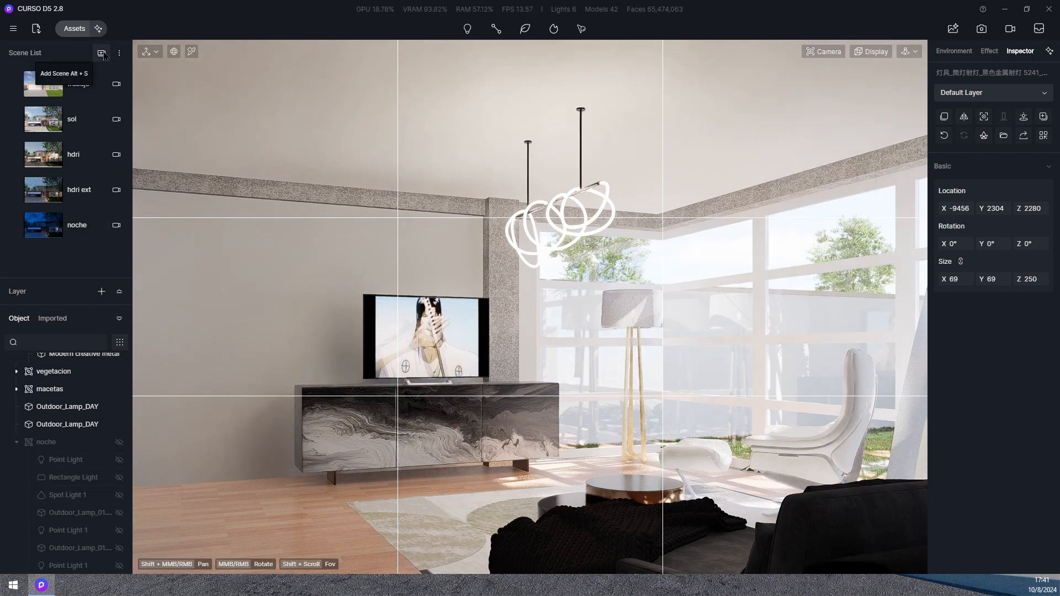
right_click(81, 265)
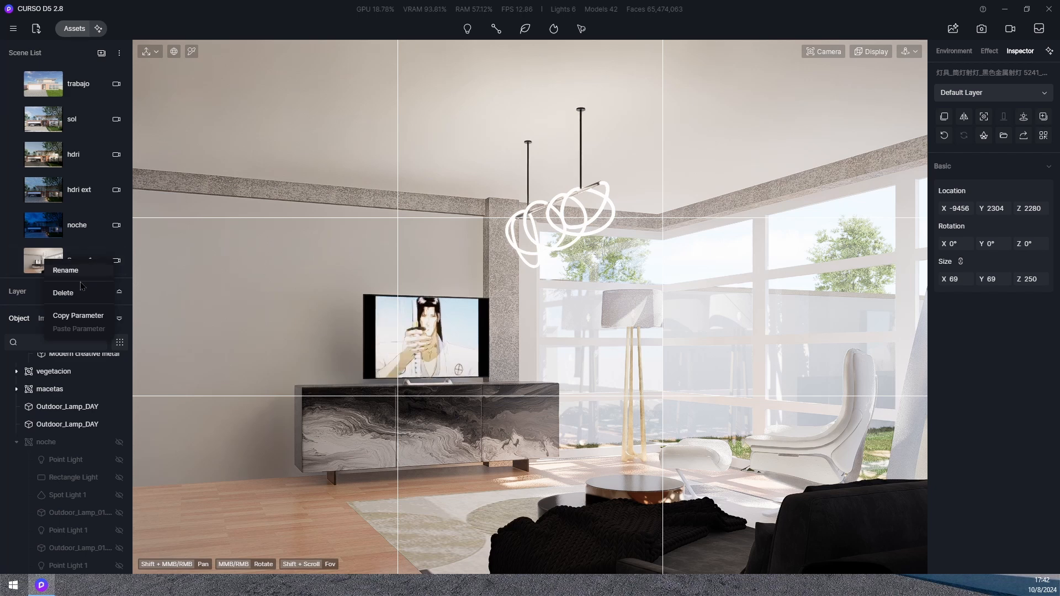
click(76, 271)
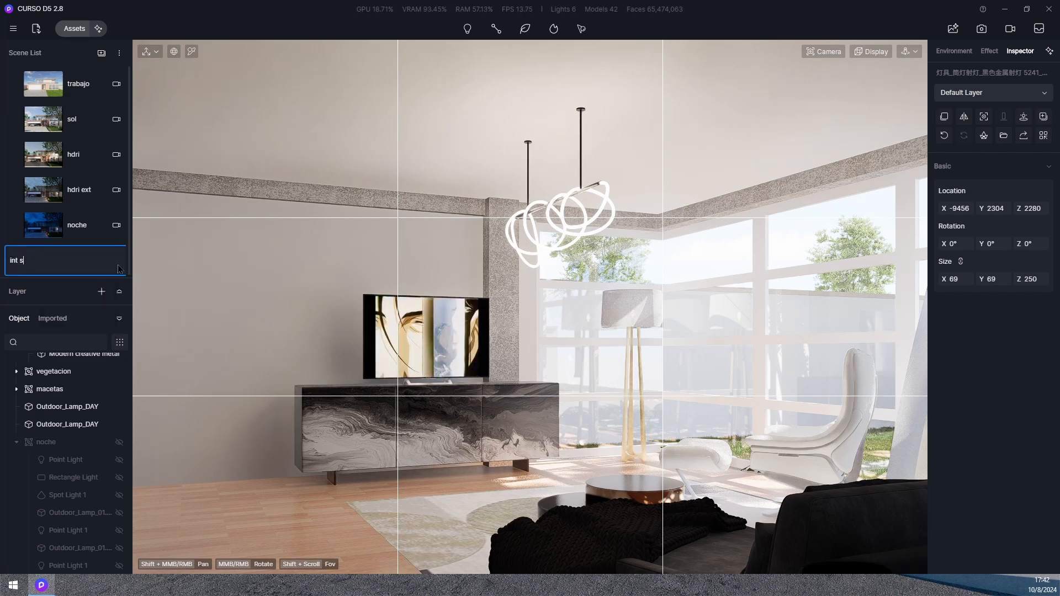
key(Return)
Step: Try a different framing of the TV cabinet and corner window, and return to the saved int sol scene
click(389, 330)
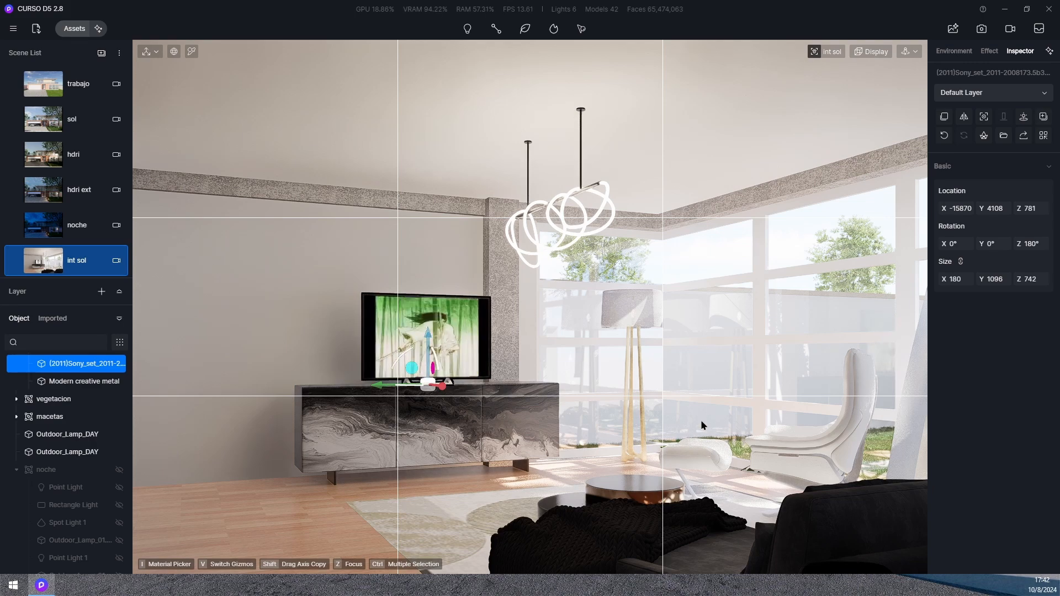
scroll(703, 421, up, 2)
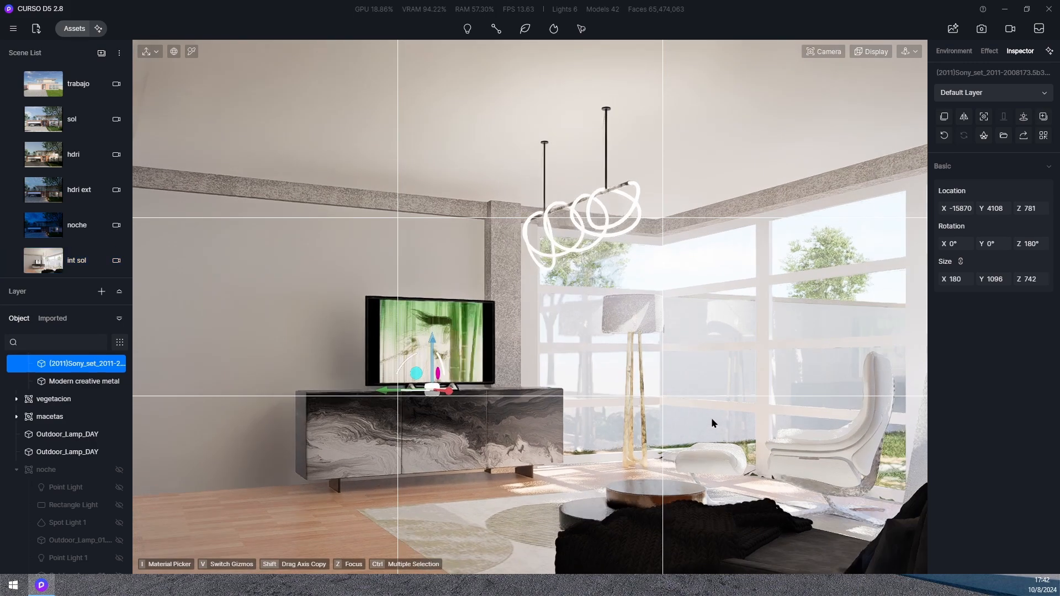
mouse_move(551, 372)
middle_down()
mouse_move(614, 380)
mouse_move(564, 373)
middle_up()
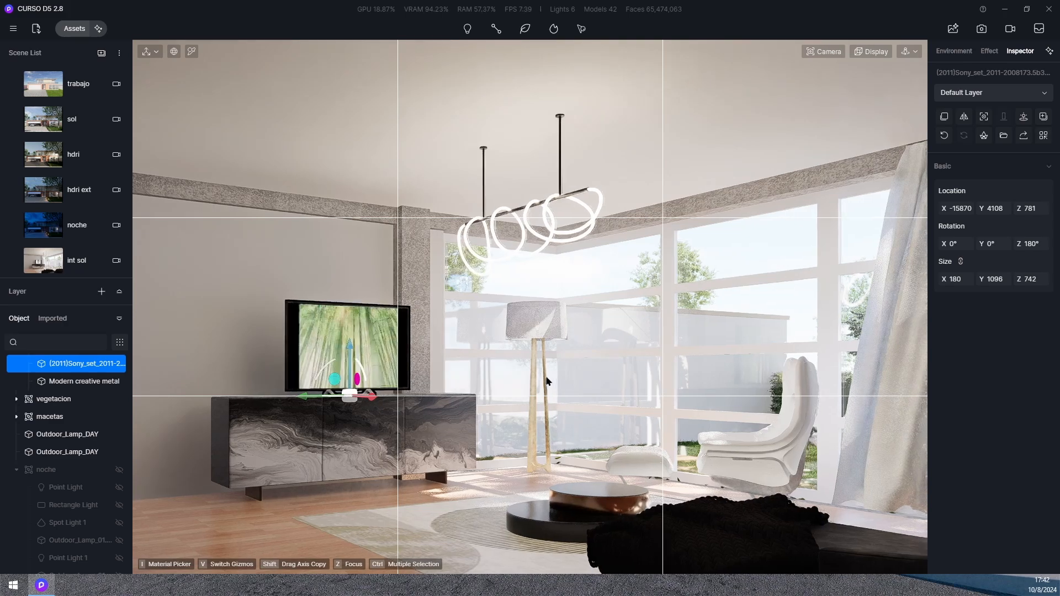
click(66, 266)
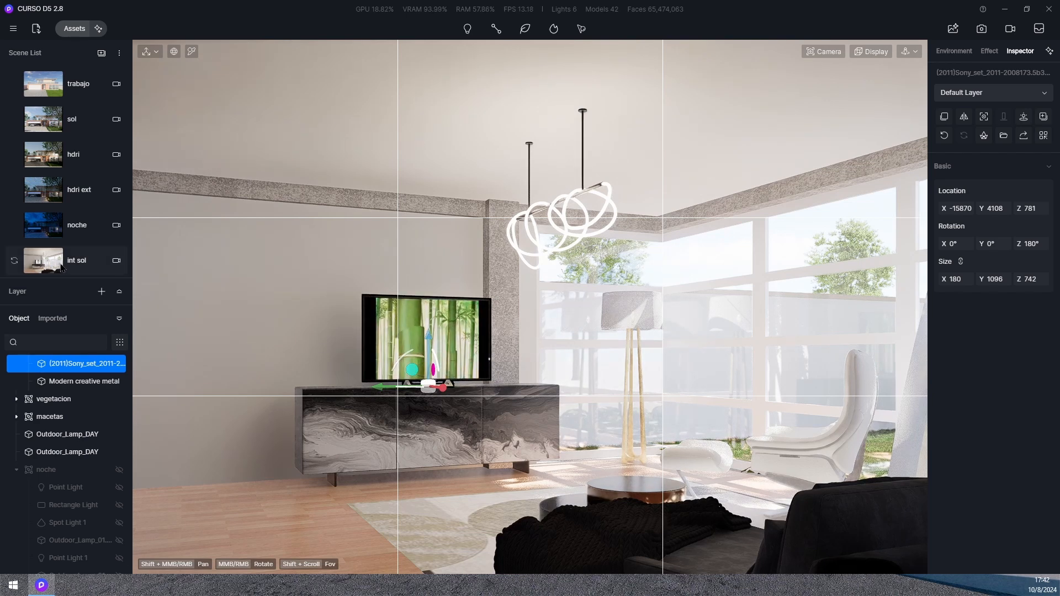
click(77, 260)
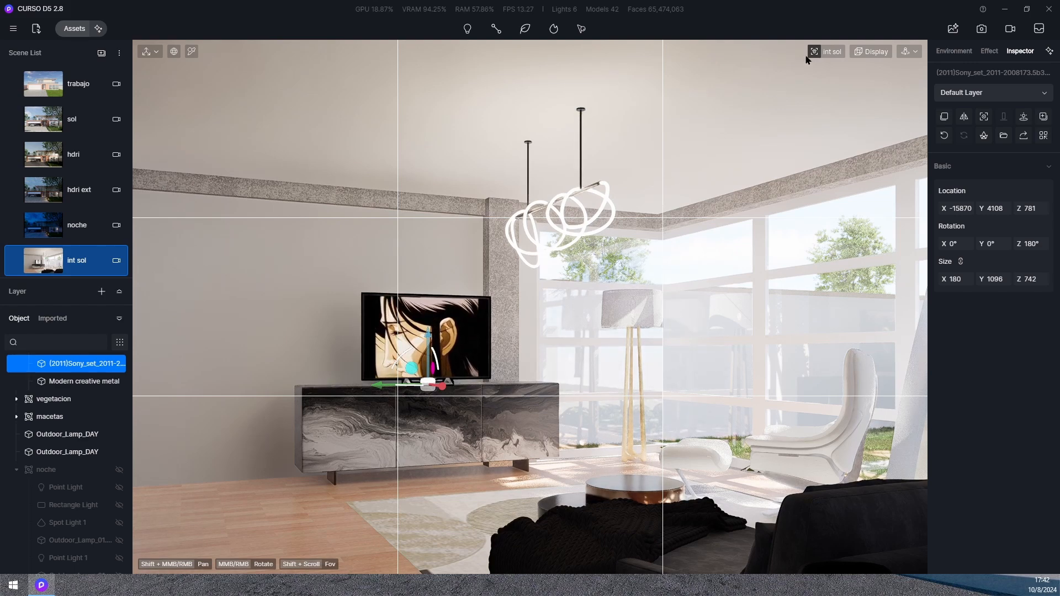
Step: Set the image output to a 16:9 aspect ratio with Channels enabled, and reframe the living room within the crop
click(985, 30)
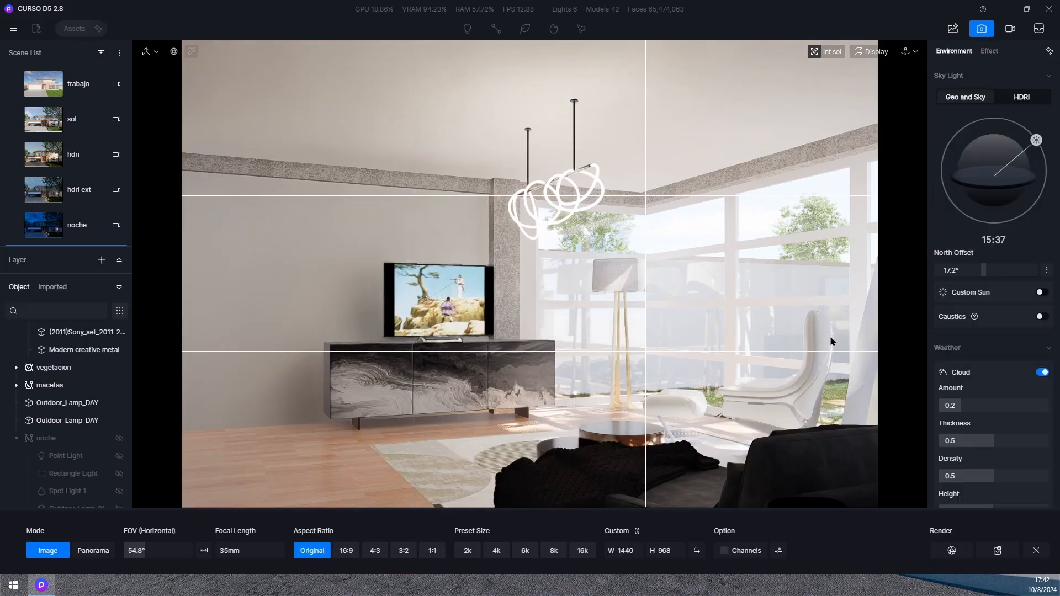
click(345, 551)
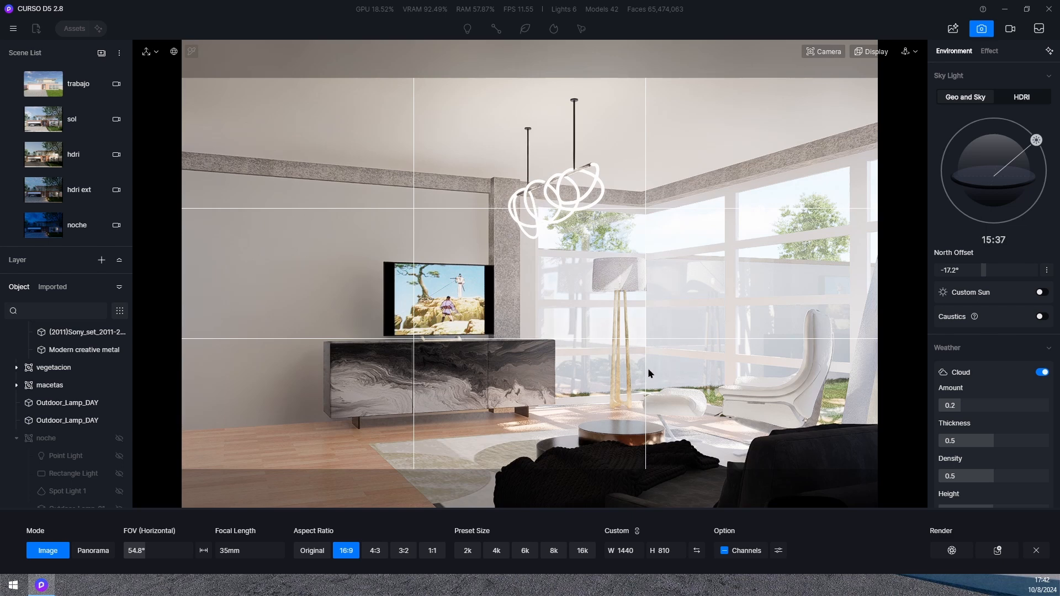
middle_drag(641, 352, 651, 350)
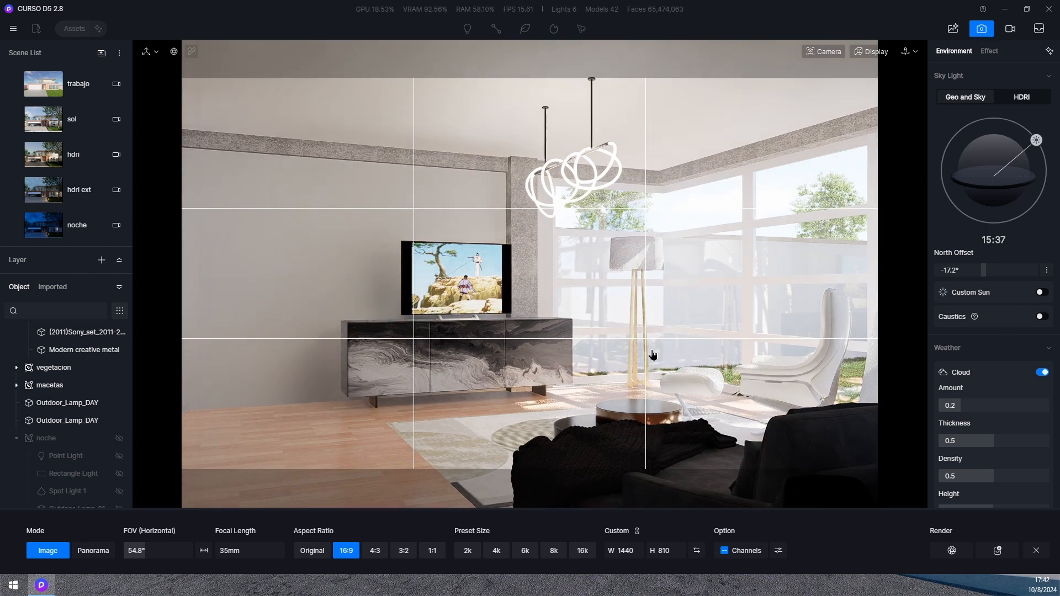
middle_drag(652, 353, 631, 358)
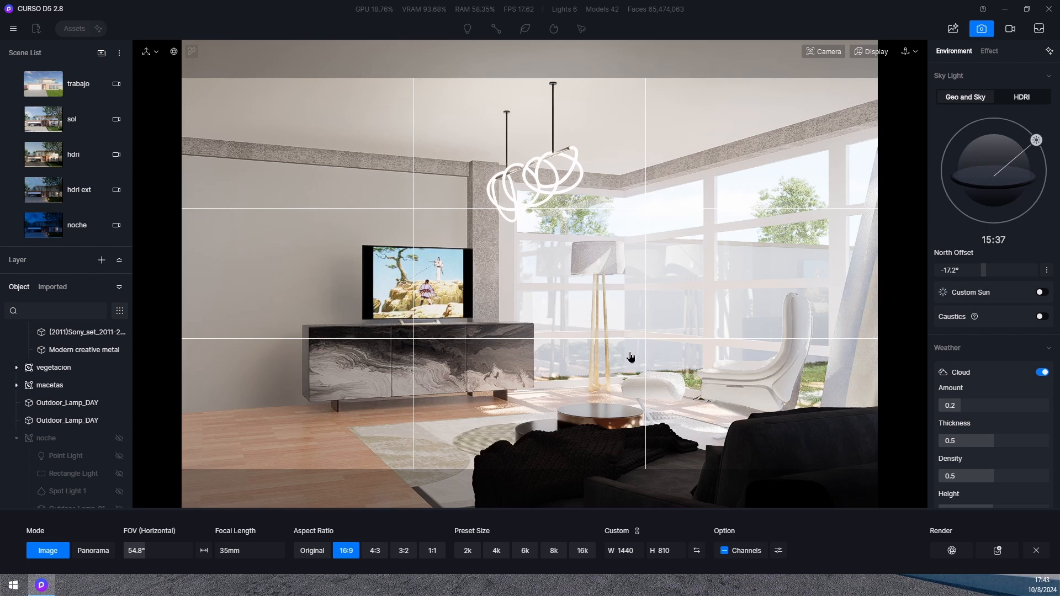
middle_drag(630, 357, 643, 357)
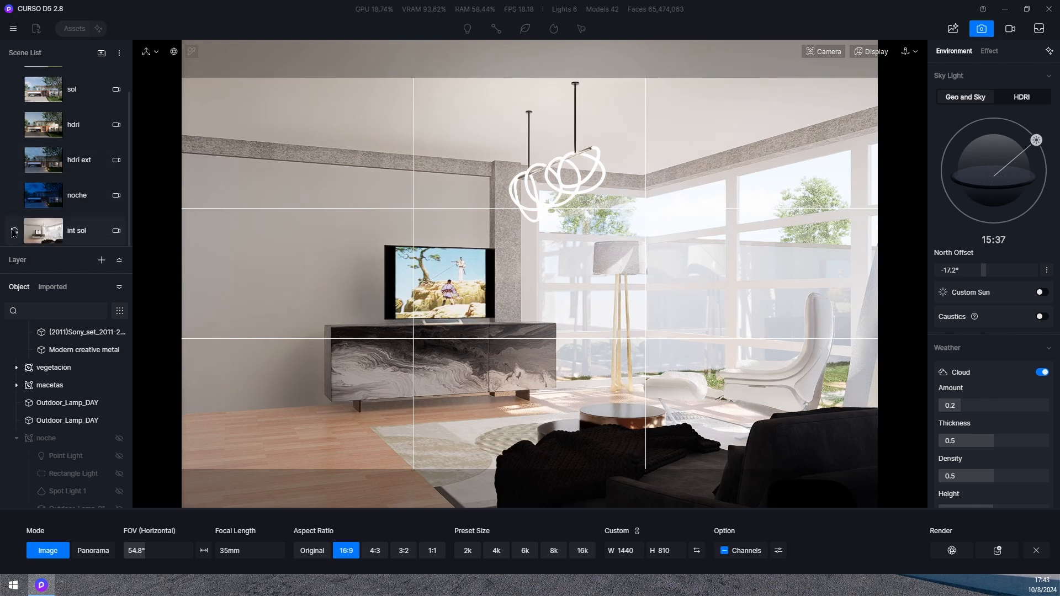
Step: Update the int sol scene with the new framing and leave the image render setup
click(91, 101)
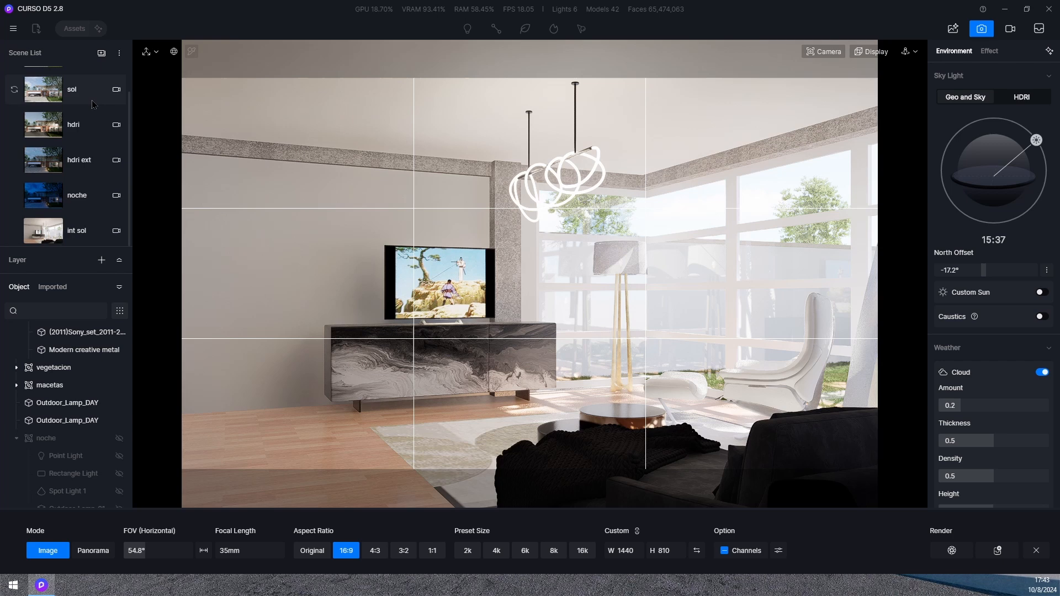
click(27, 233)
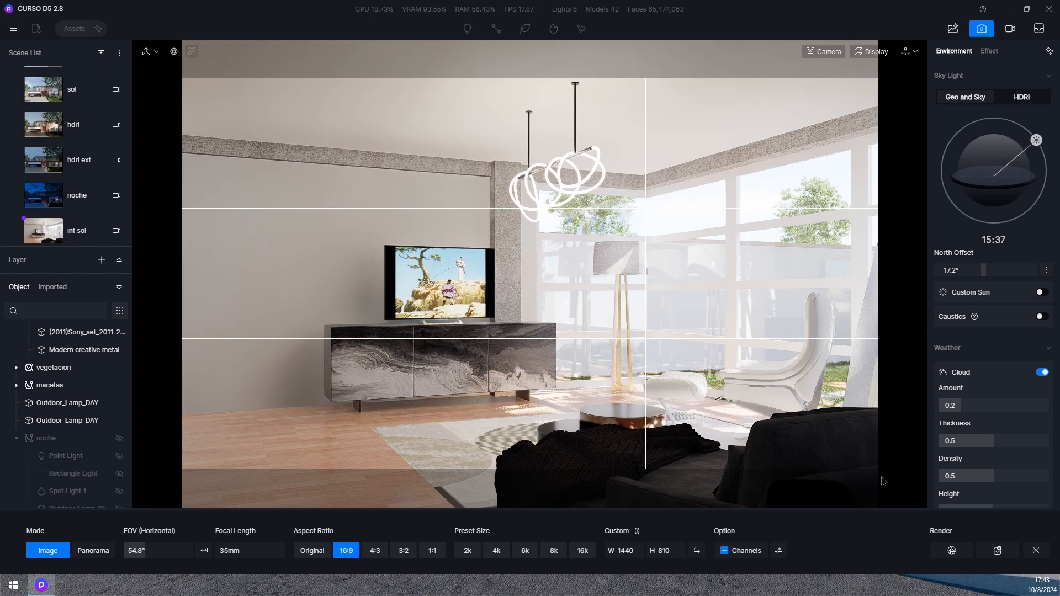
click(1036, 551)
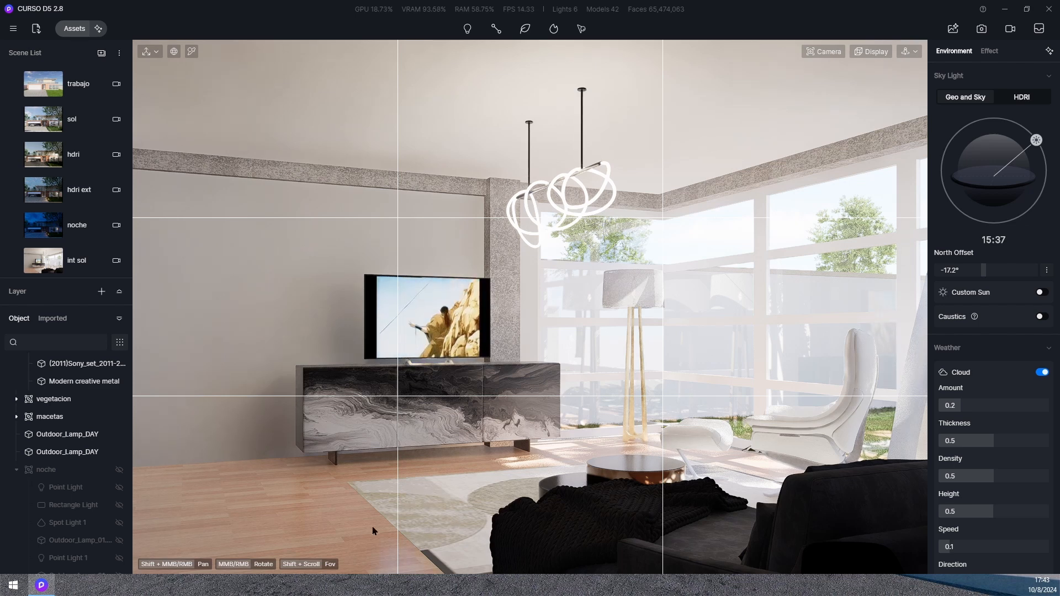
Step: Set the parquet floor material's specular to 0.11 and its roughness to 0.49
click(298, 513)
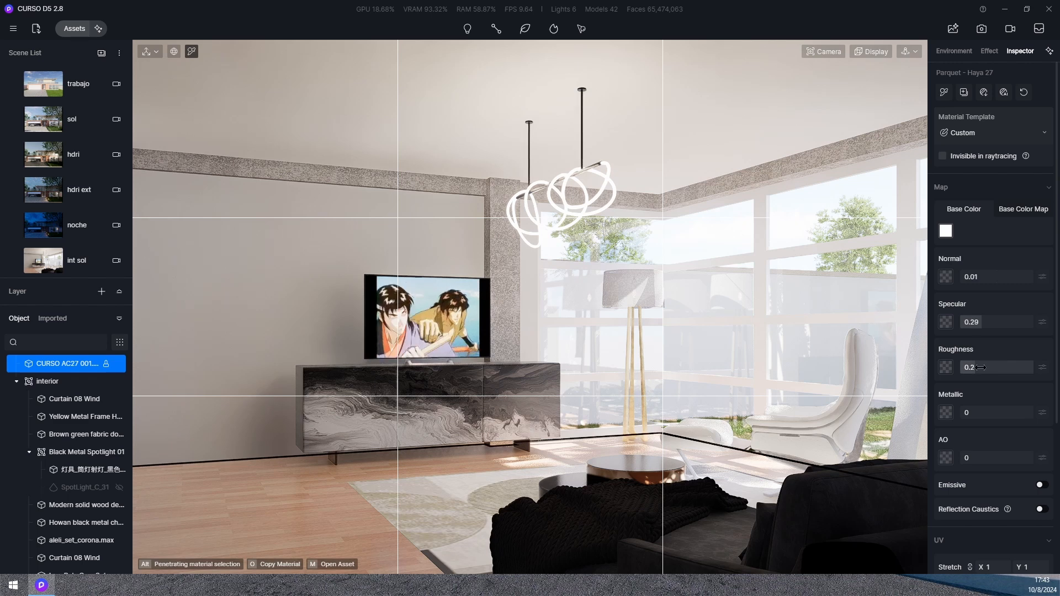
drag(989, 371, 991, 370)
drag(985, 325, 968, 333)
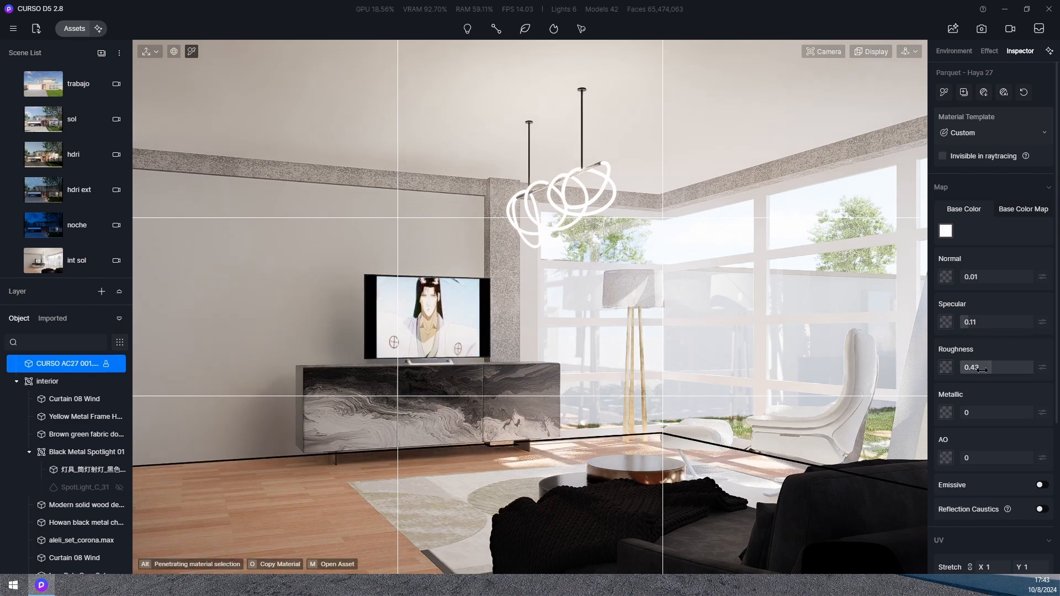
drag(983, 375, 995, 370)
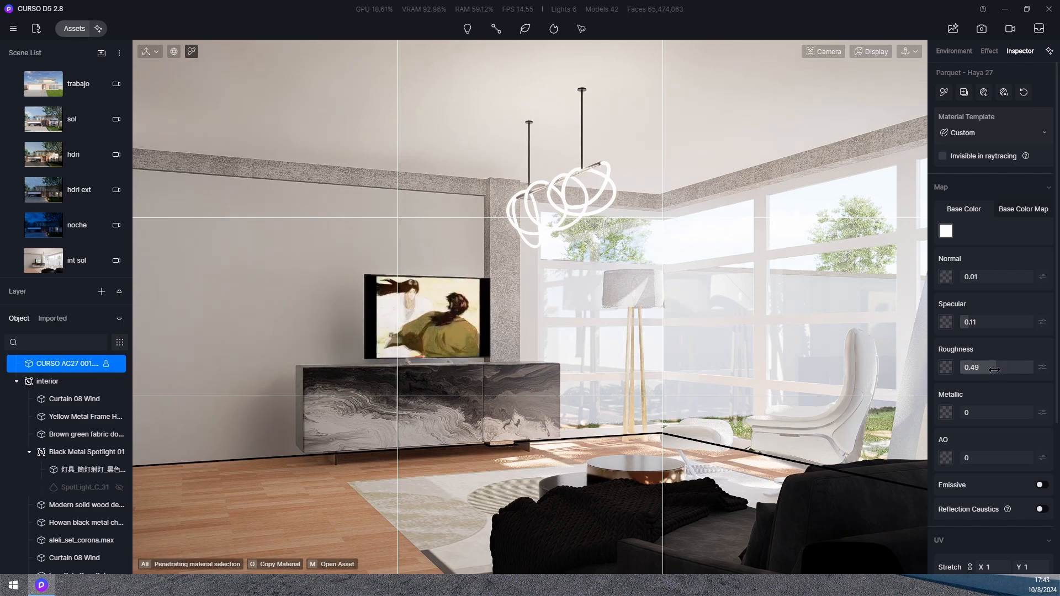
Step: Enable Triplanar mapping for the parquet material and set its general UV stretch to 0.75
scroll(1032, 486, down, 3)
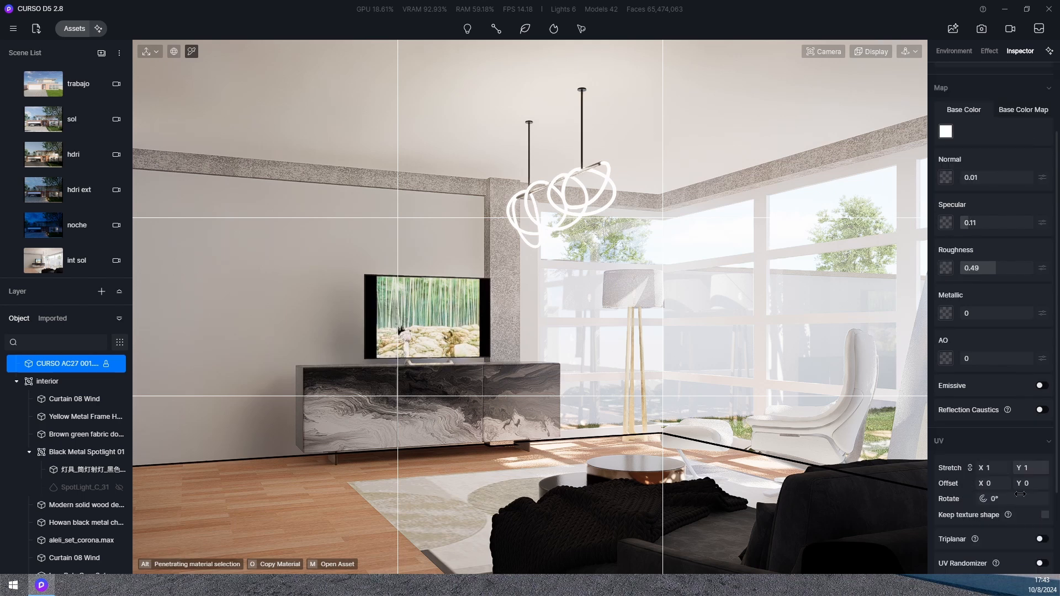
click(1041, 540)
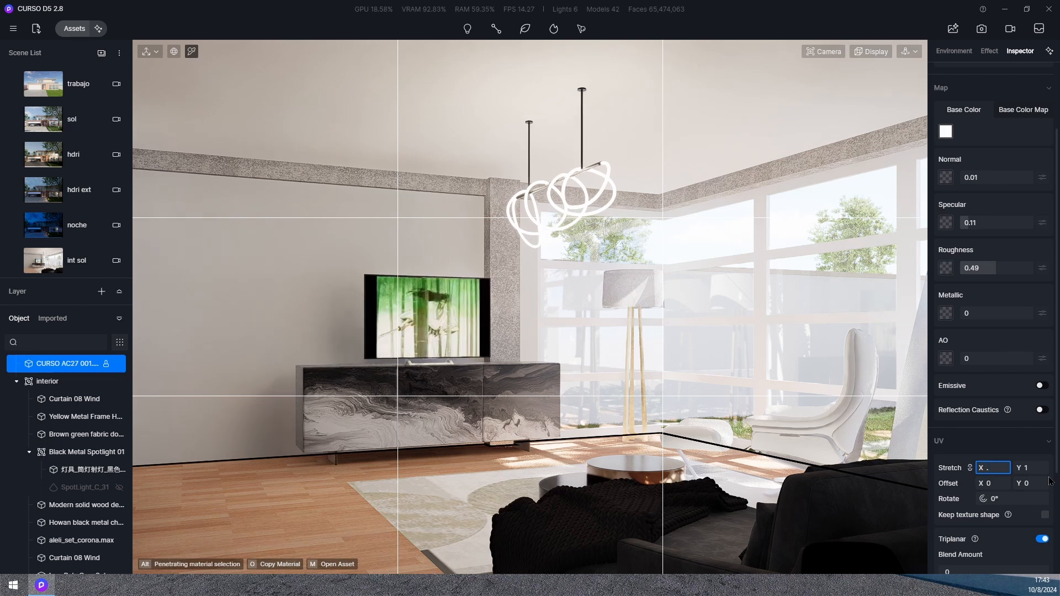
text(.75)
key(Return)
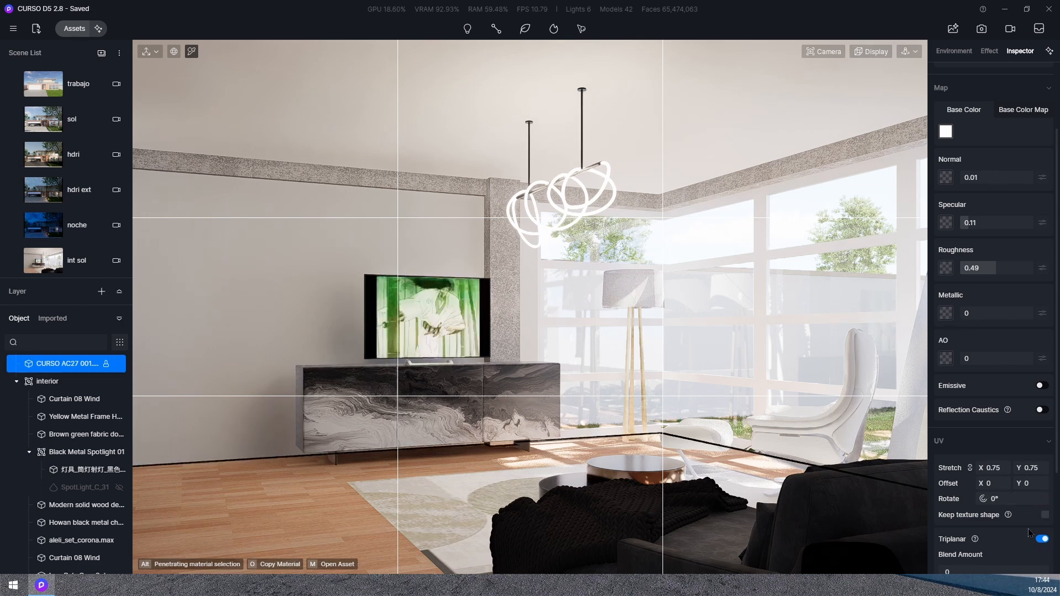
Step: Try a stretch of 0.5 in the individual UV of the parquet's base color map, and settle on 0.2
scroll(1013, 523, up, 3)
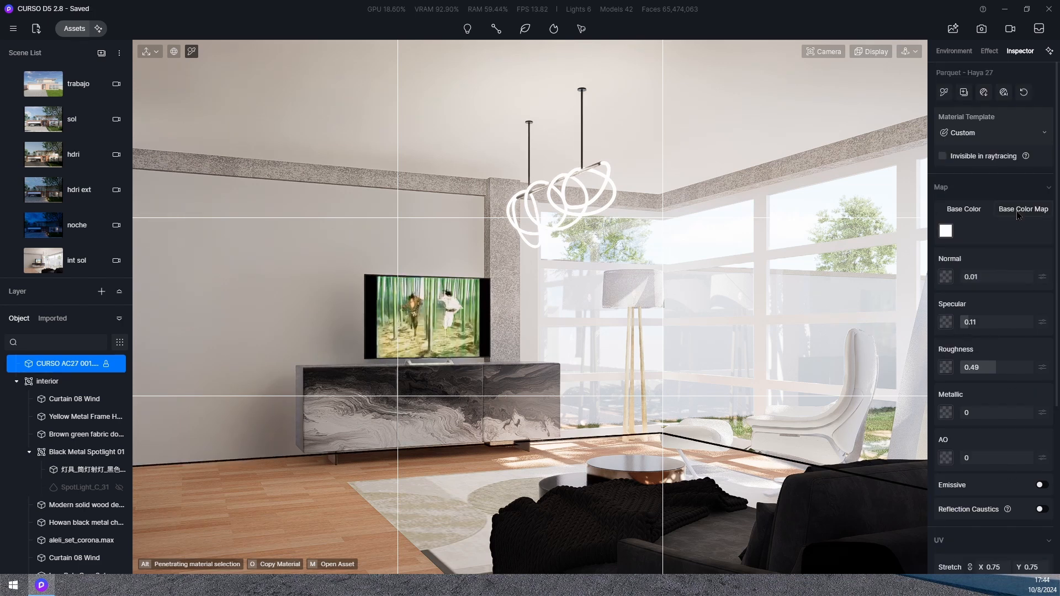
click(1042, 231)
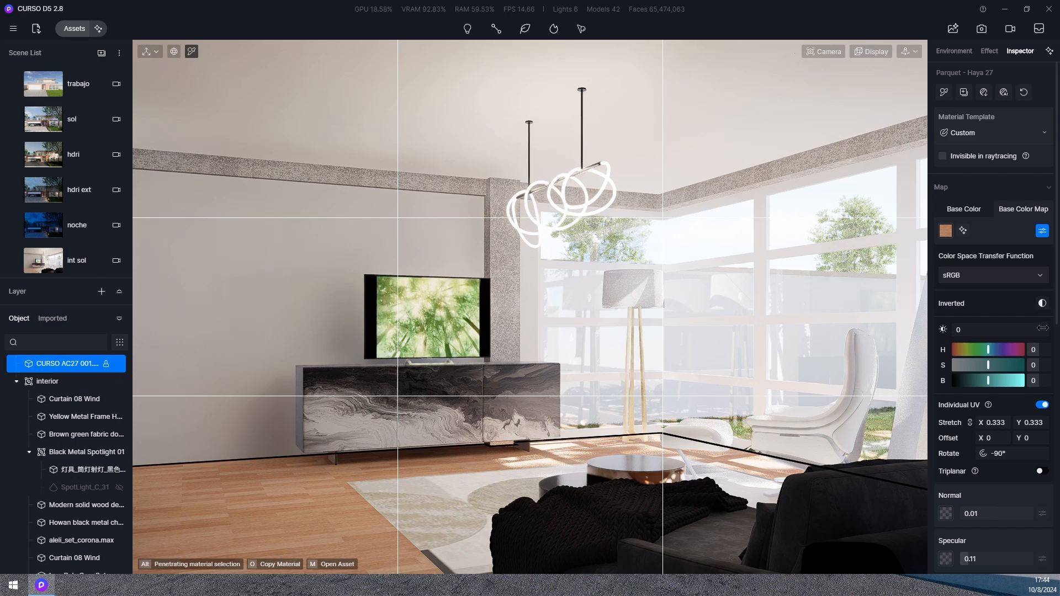
click(995, 423)
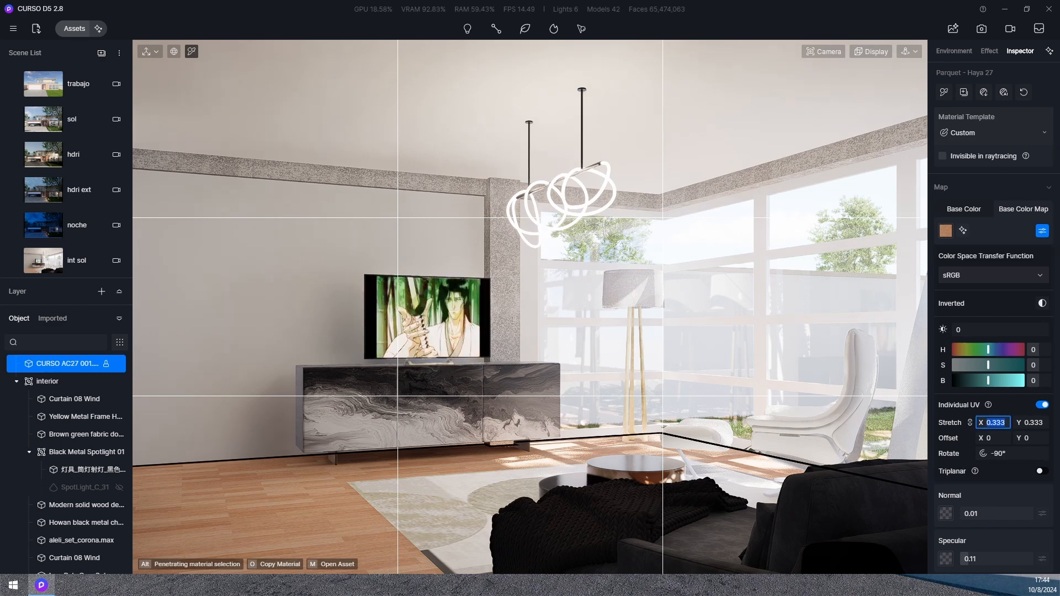
text(.5)
key(Return)
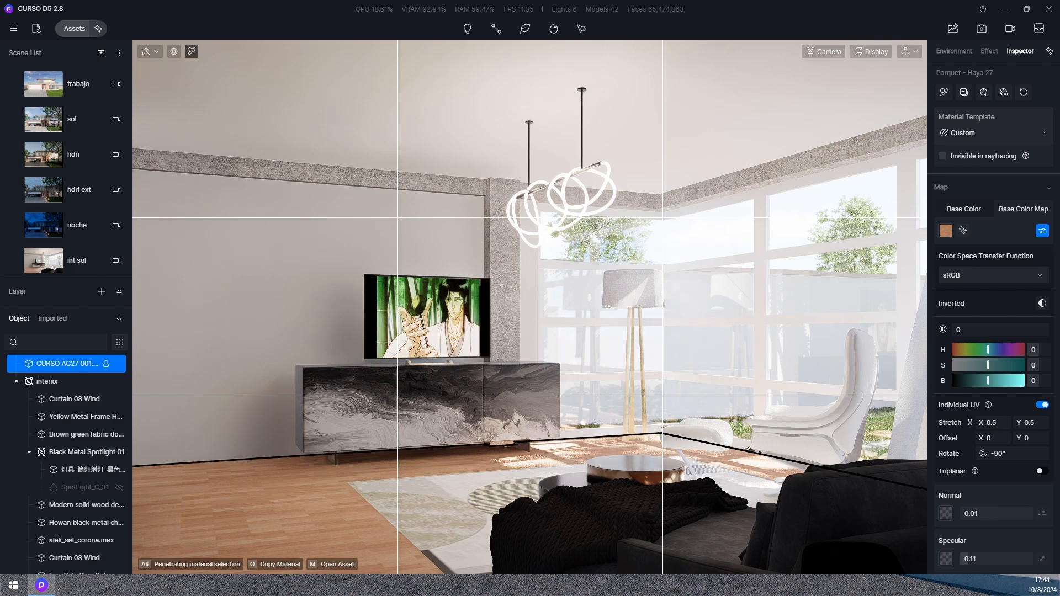
click(992, 423)
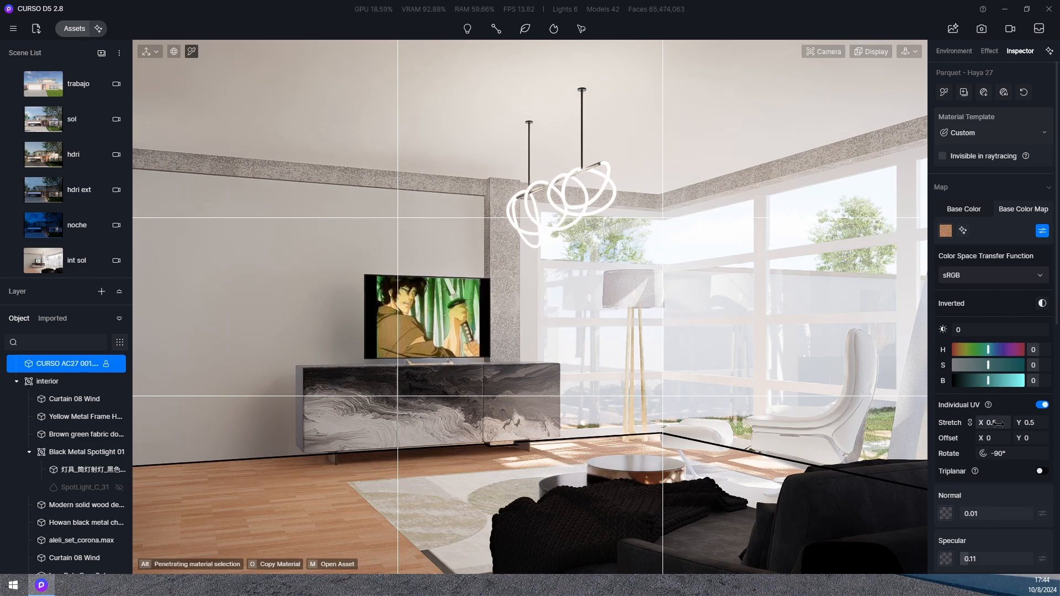
text(.2)
key(Return)
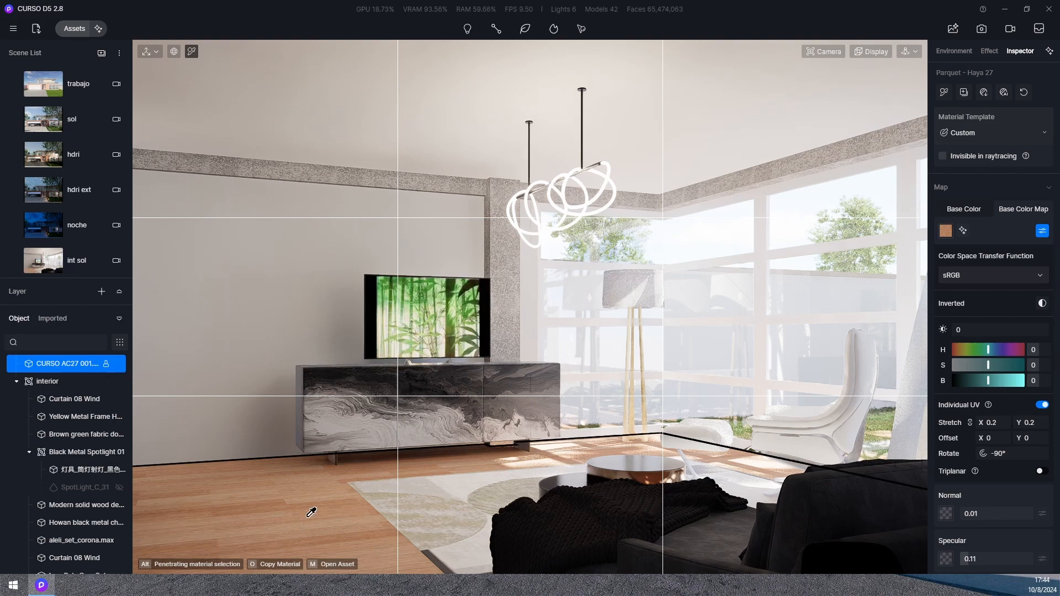
click(429, 503)
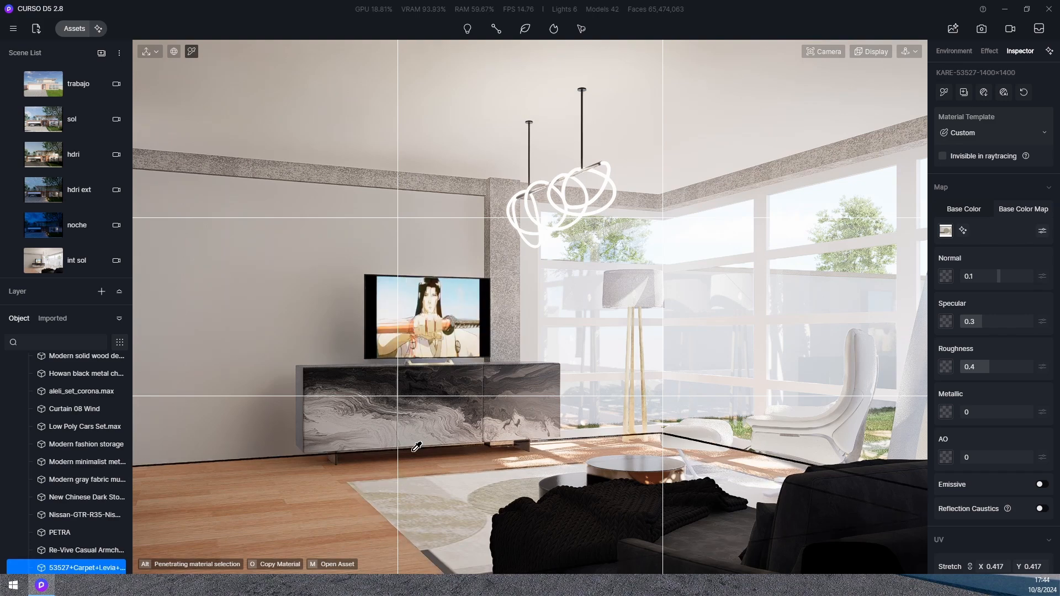
key(Escape)
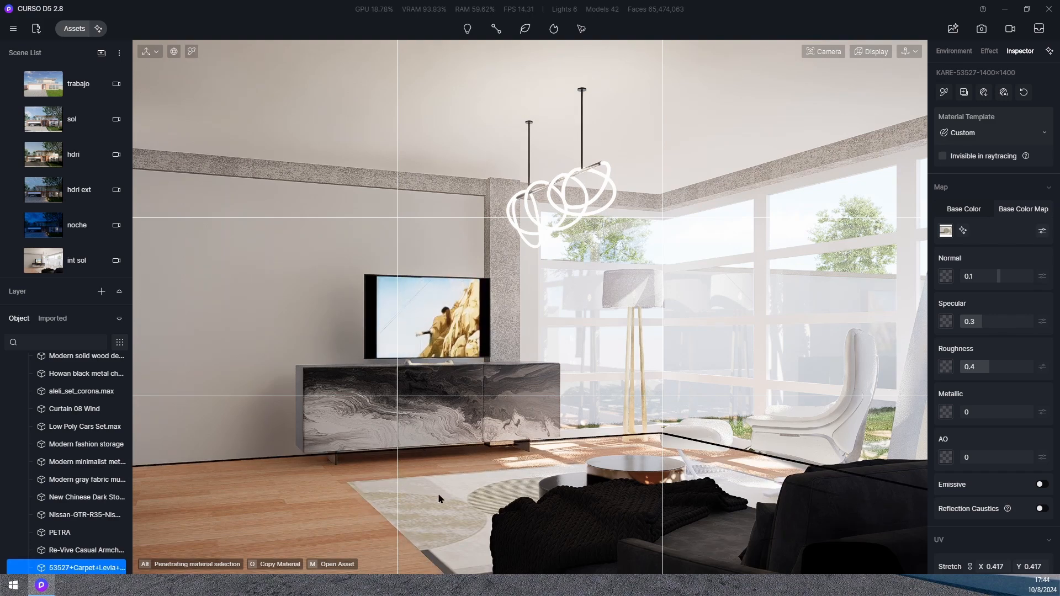
click(438, 523)
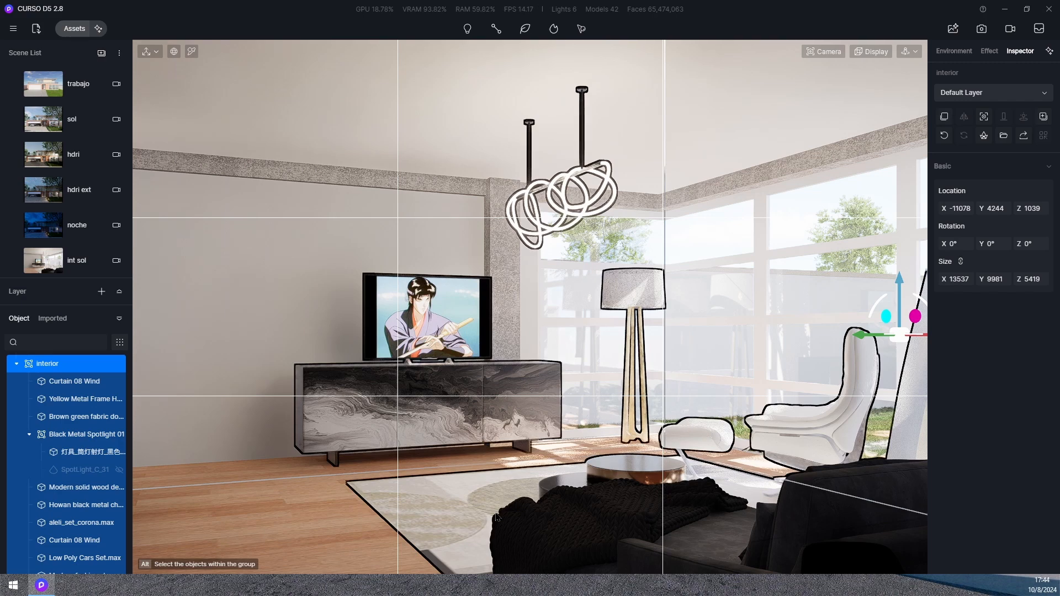
click(431, 516)
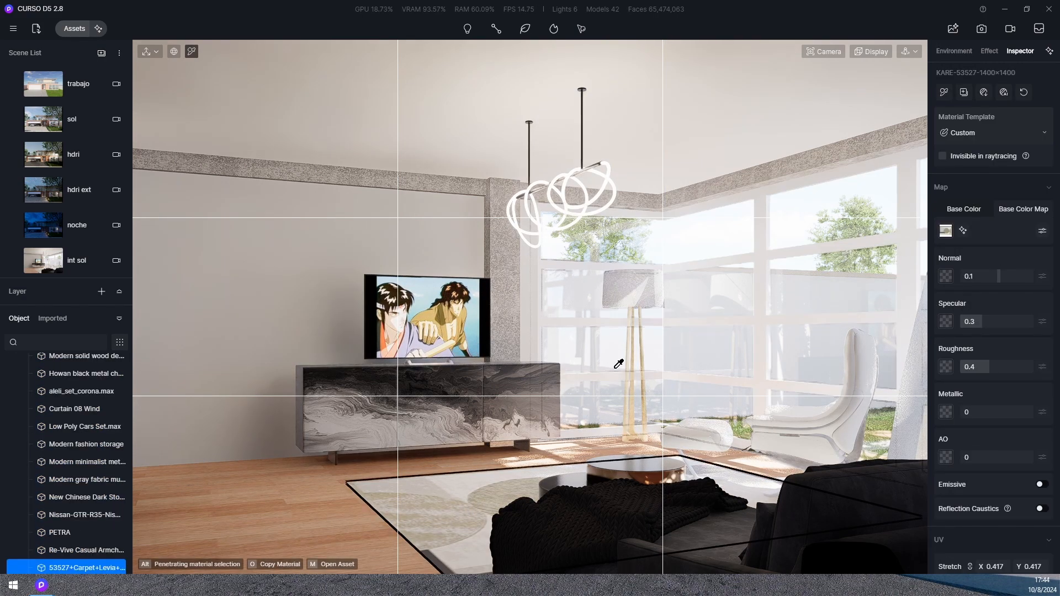
key(m)
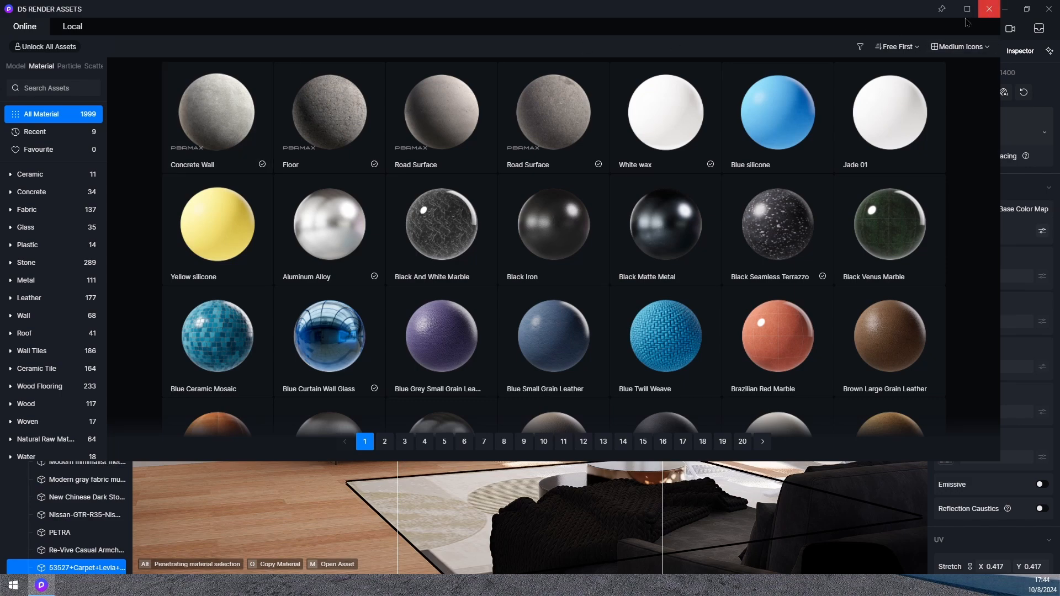
click(988, 8)
Step: Replace the living room carpet with the grey woven rug model 法式客餐厅.max from the local model library
click(964, 92)
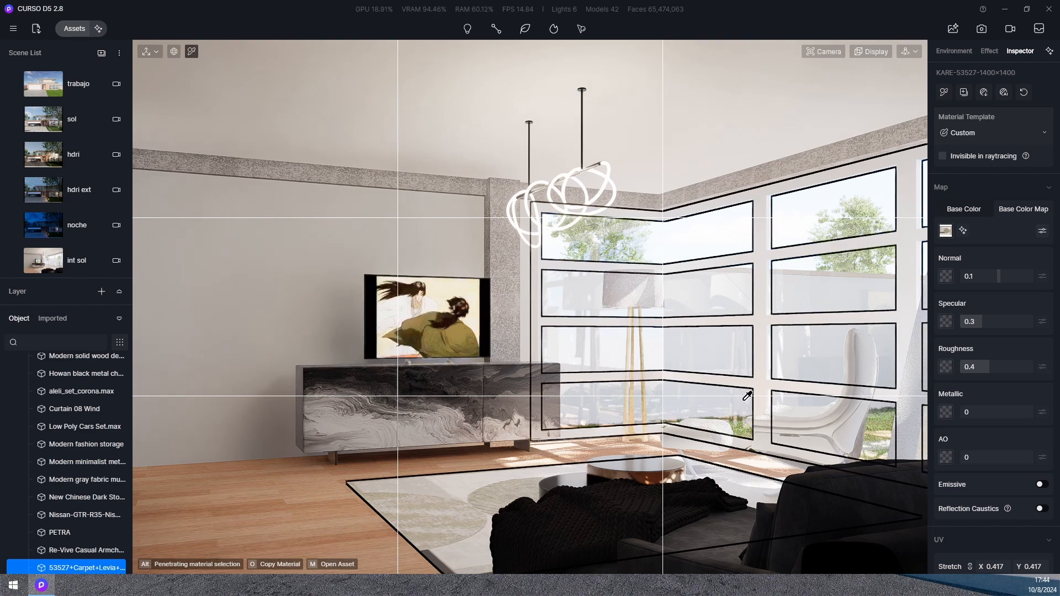
click(547, 483)
click(460, 516)
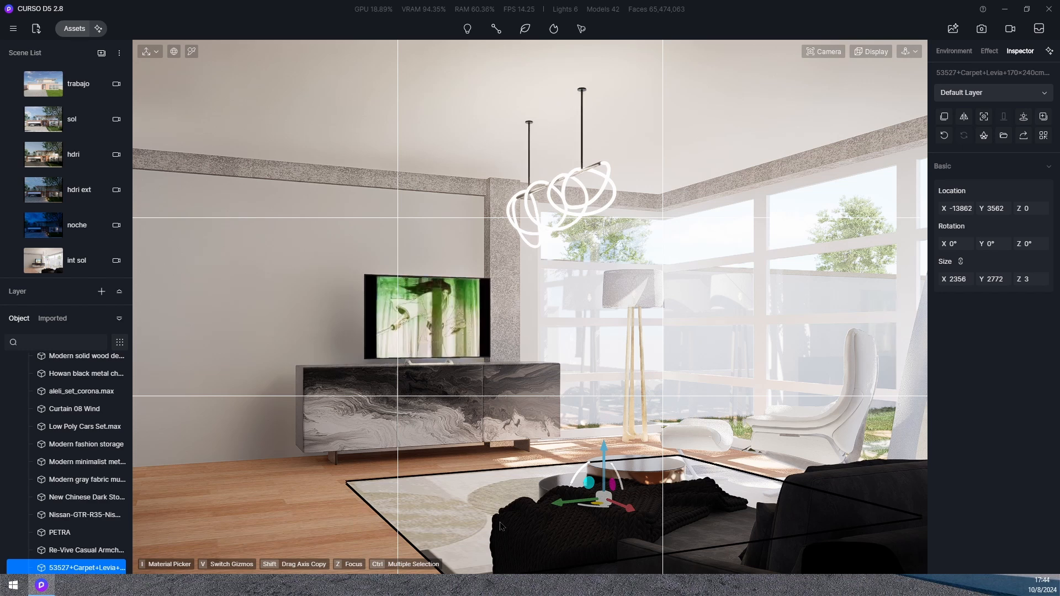
click(983, 137)
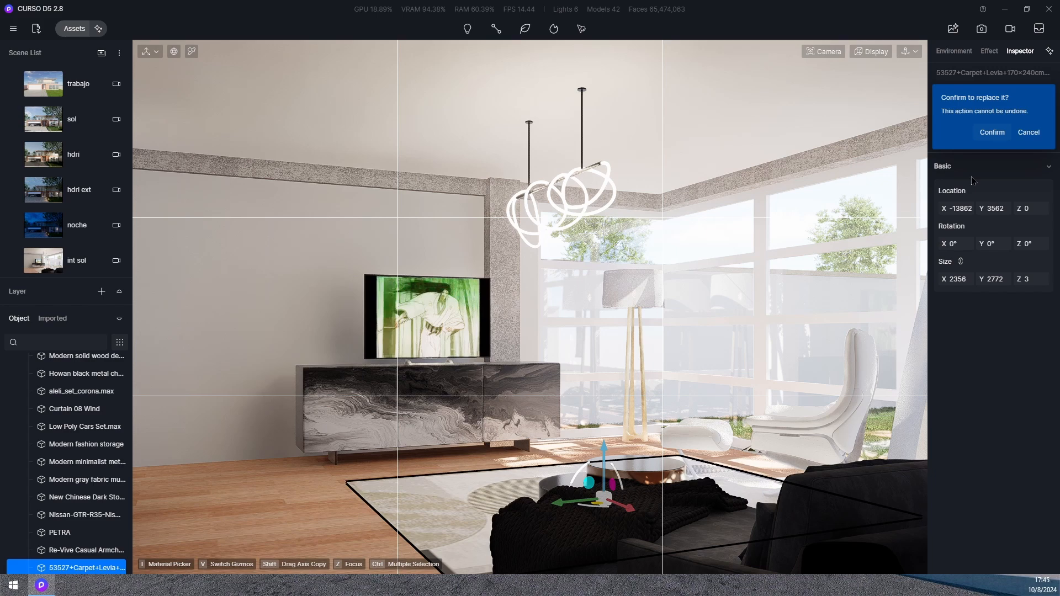
click(993, 136)
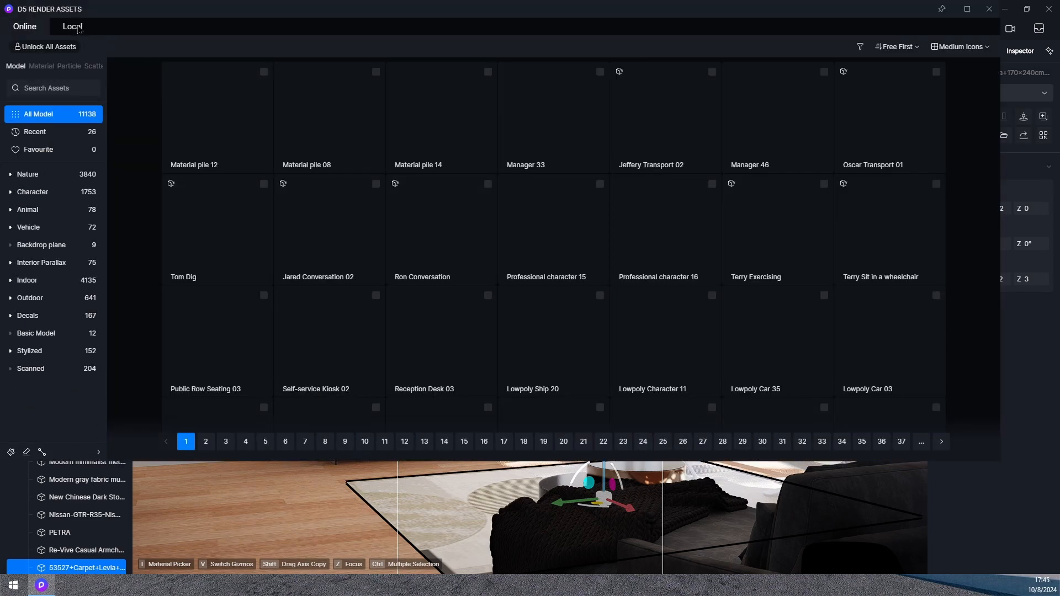
click(72, 27)
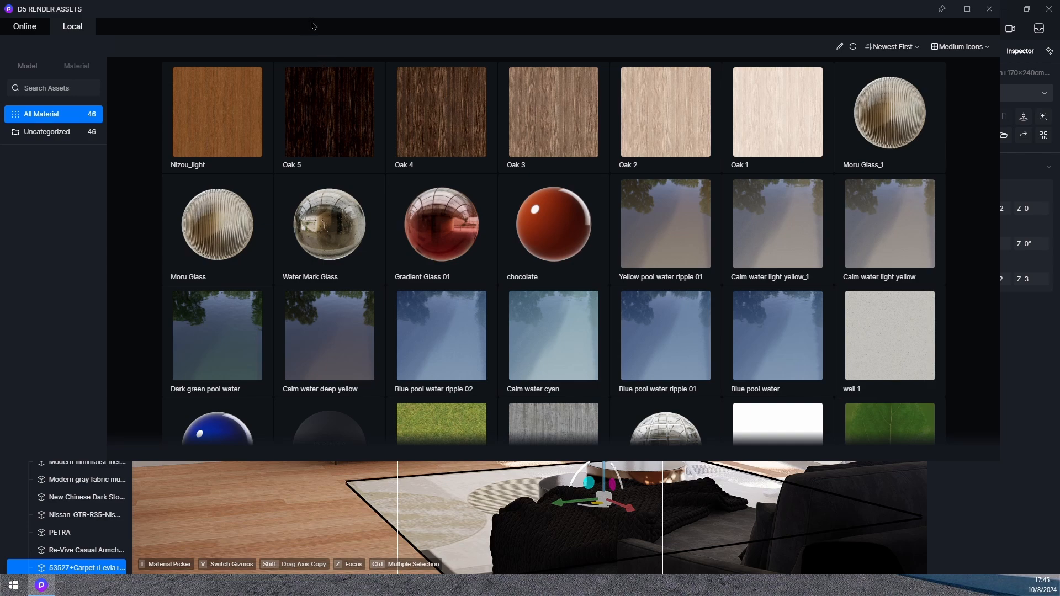
click(33, 66)
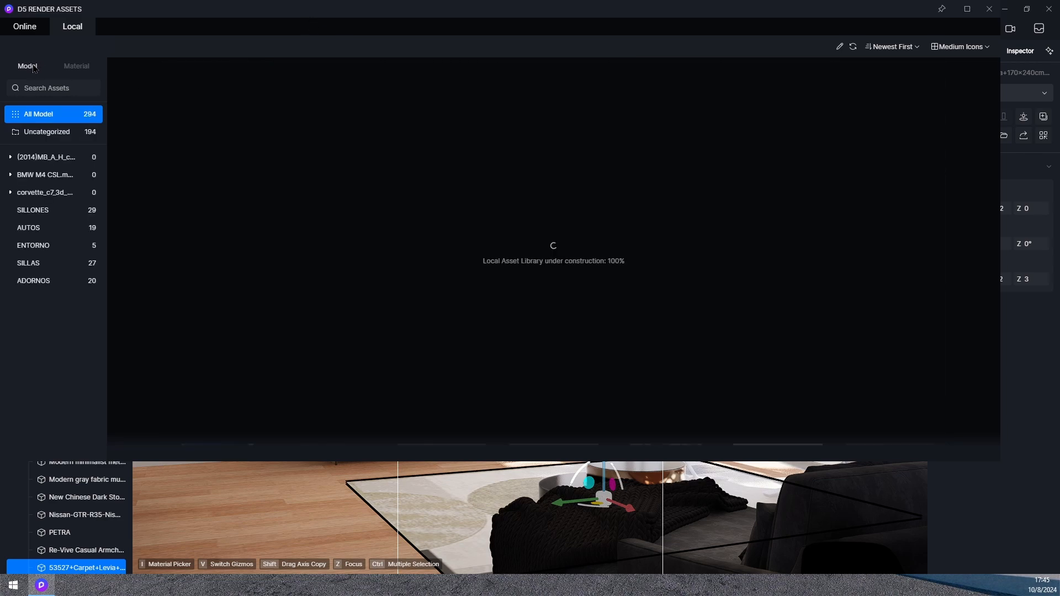
scroll(625, 225, down, 5)
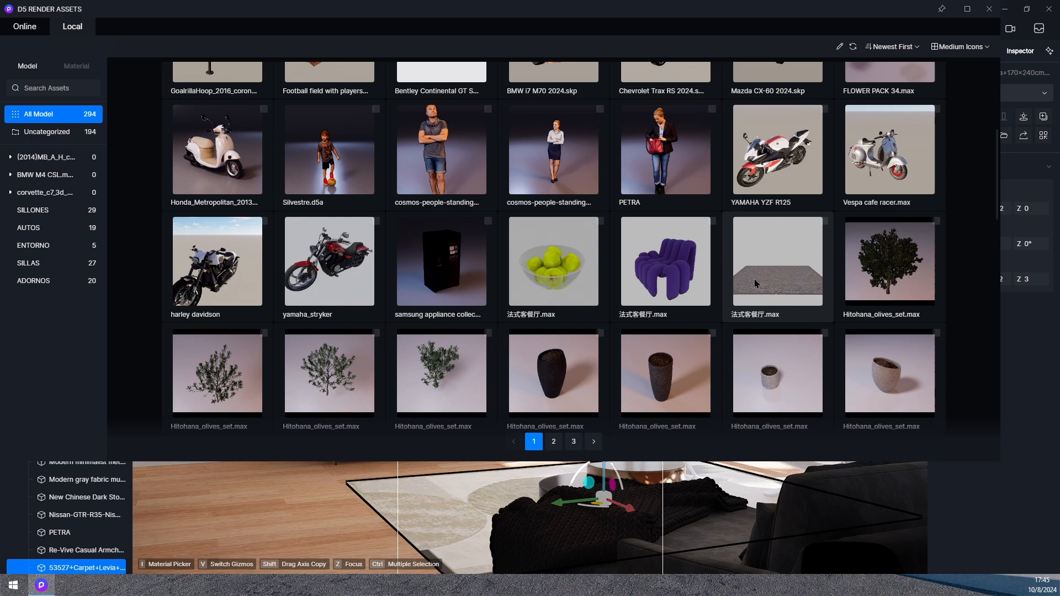
click(755, 283)
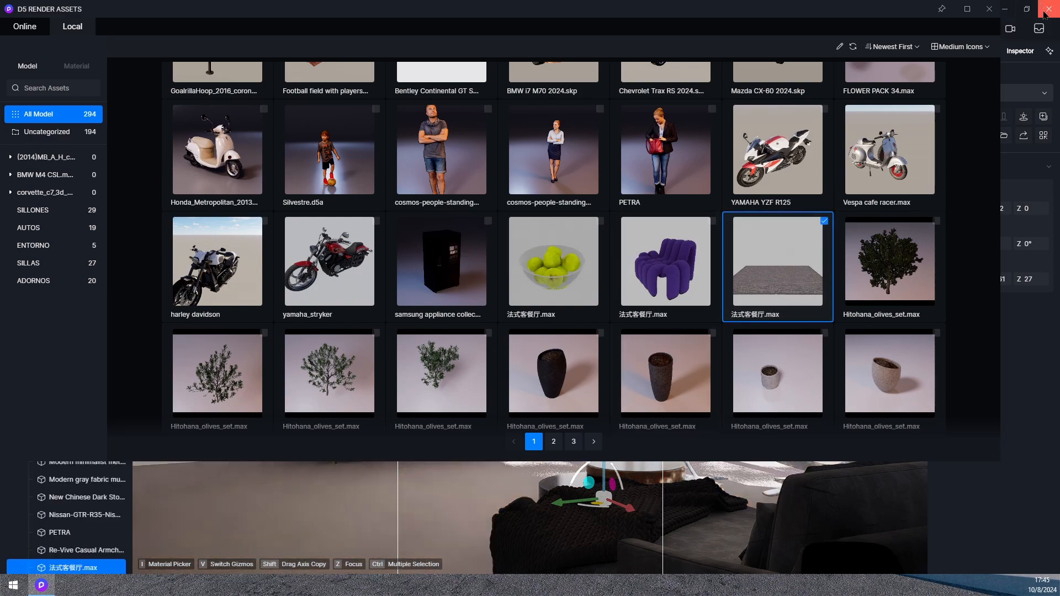
click(988, 9)
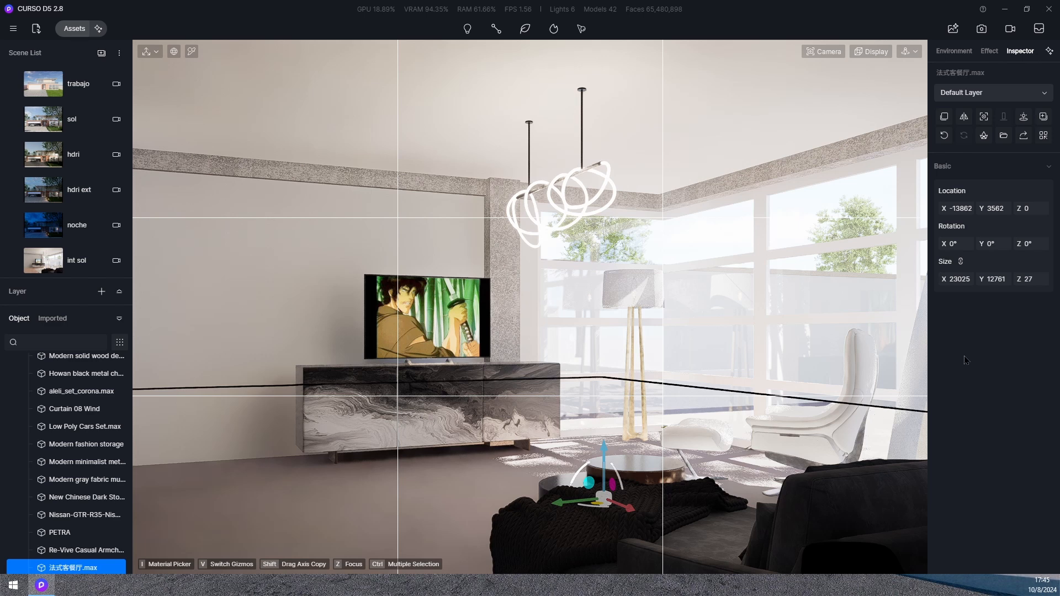
Step: Scale the new rug proportionally, trying Y sizes of 1276 and 5276 and settling on 3276
click(1004, 279)
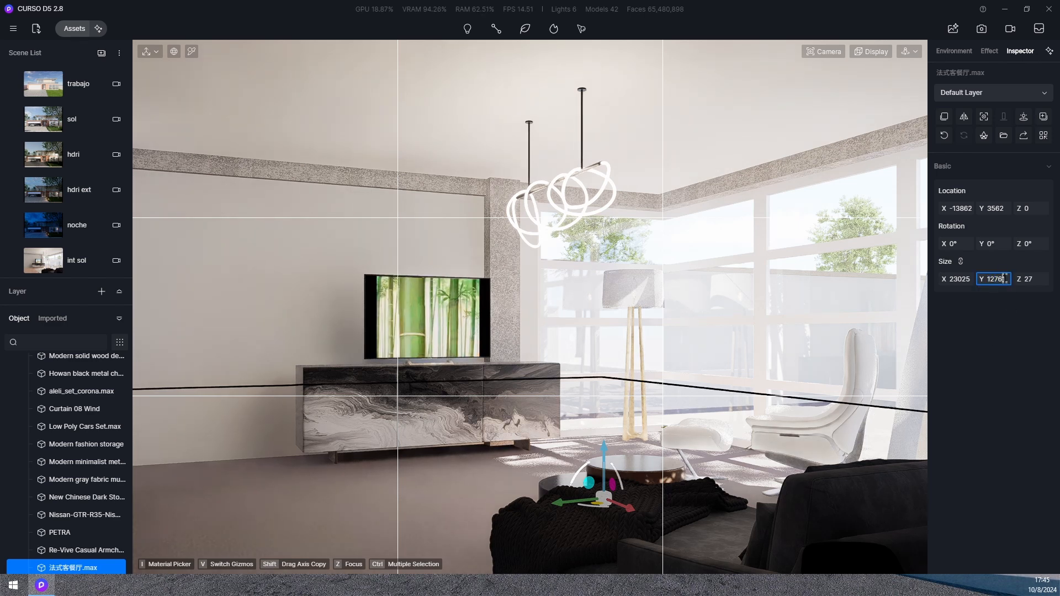
key(BackSpace)
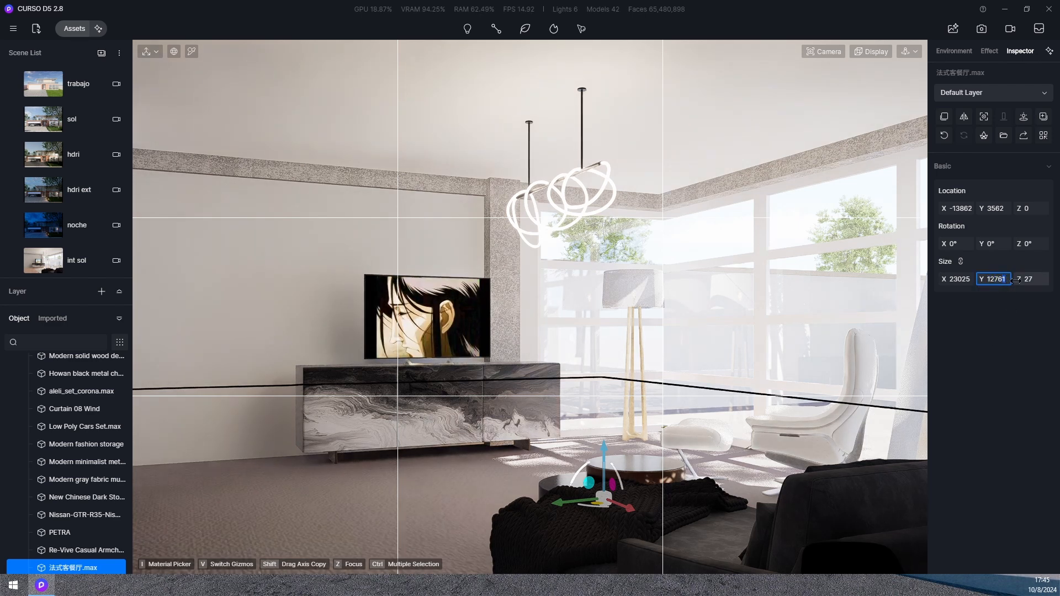
key(Return)
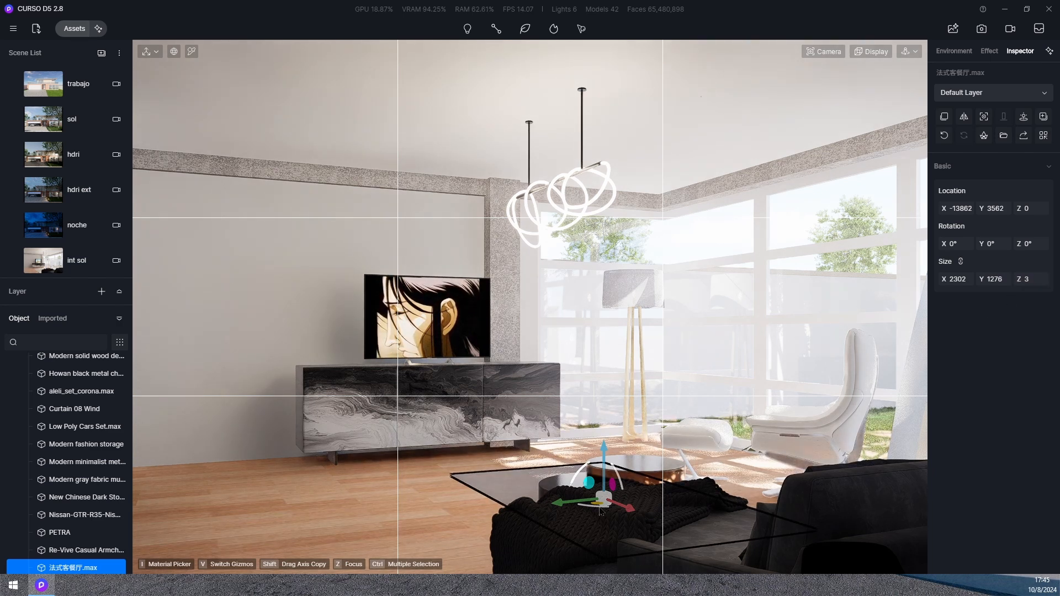
click(992, 278)
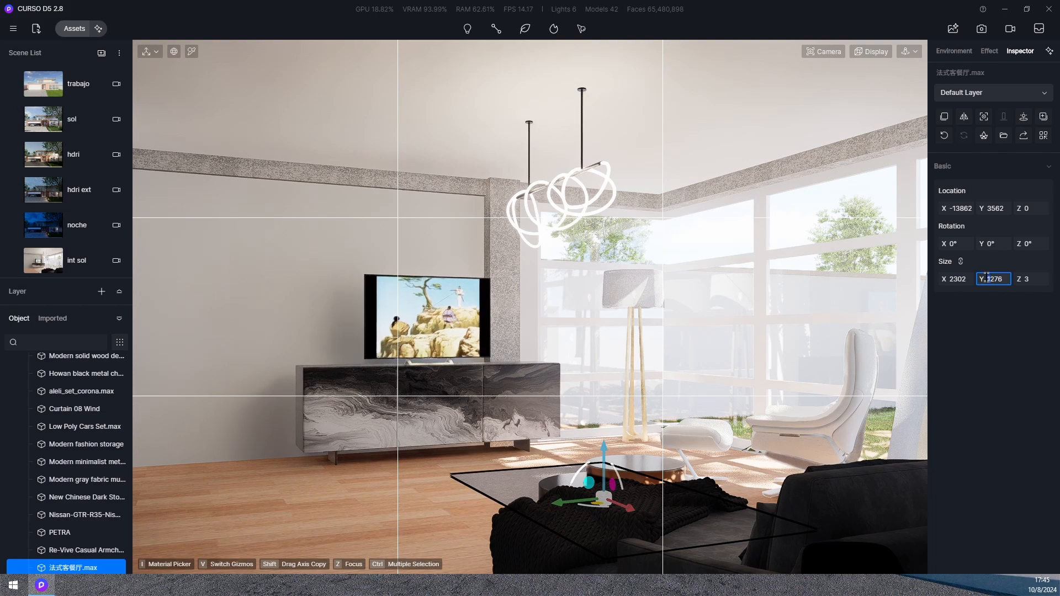
key(BackSpace)
text(5)
key(Return)
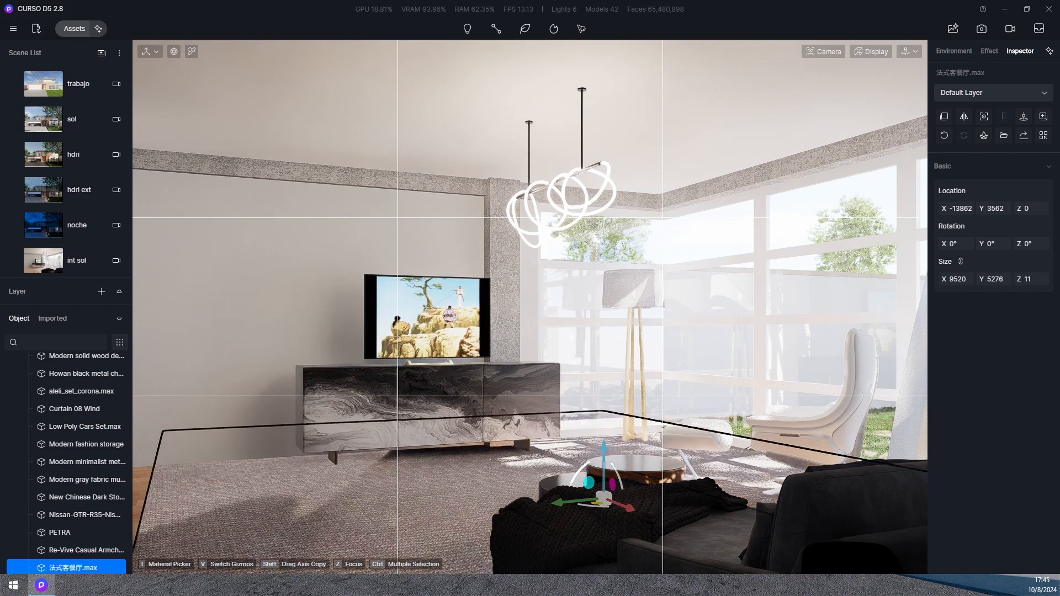
double_click(980, 282)
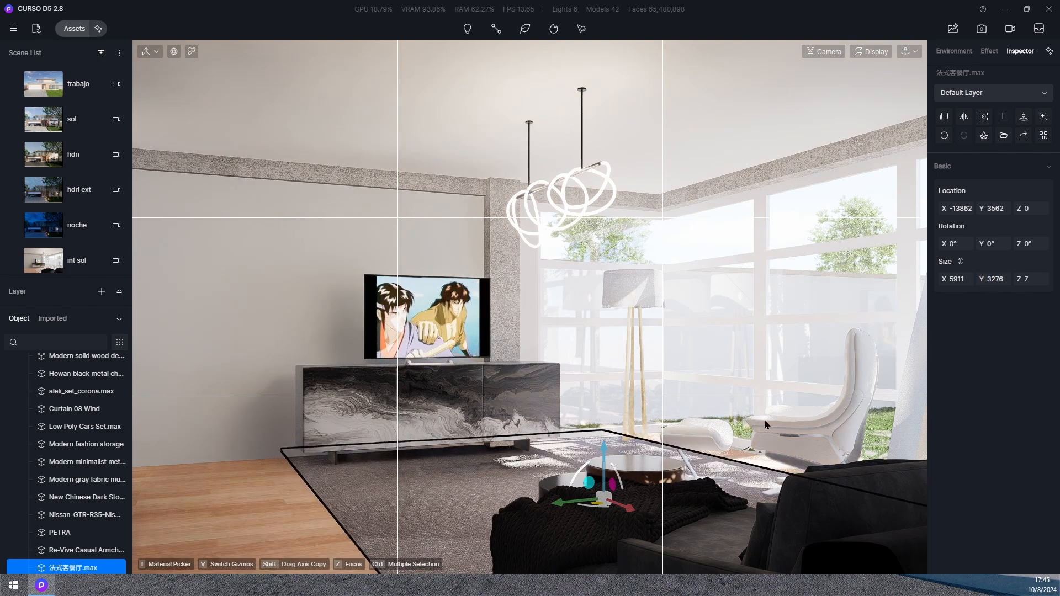
Step: Move the rug across the floor to about X -13561 and Y 3700
drag(626, 512, 648, 518)
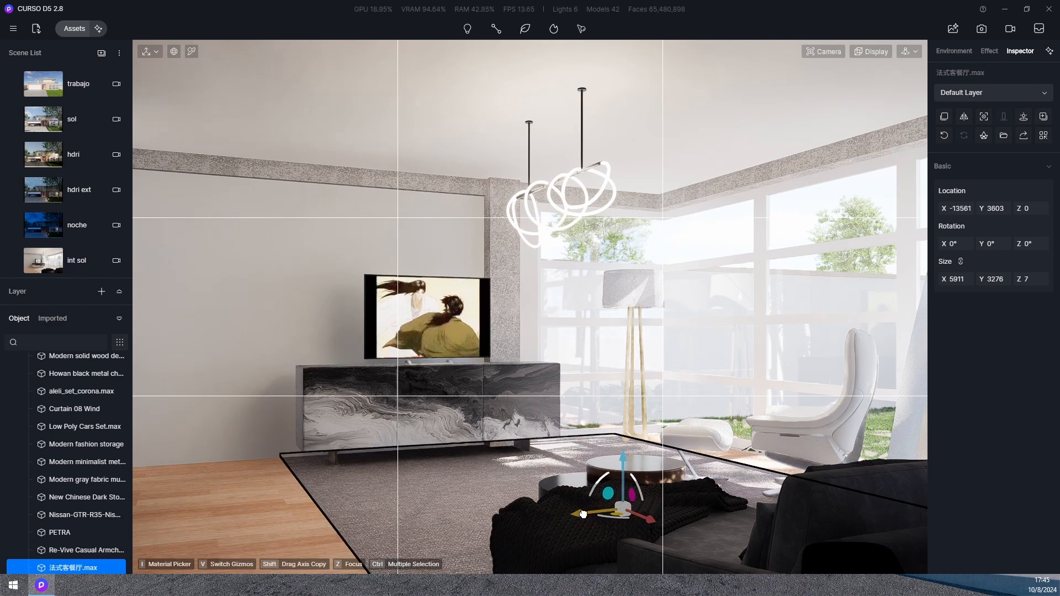
drag(582, 513, 573, 517)
middle_drag(575, 489, 583, 488)
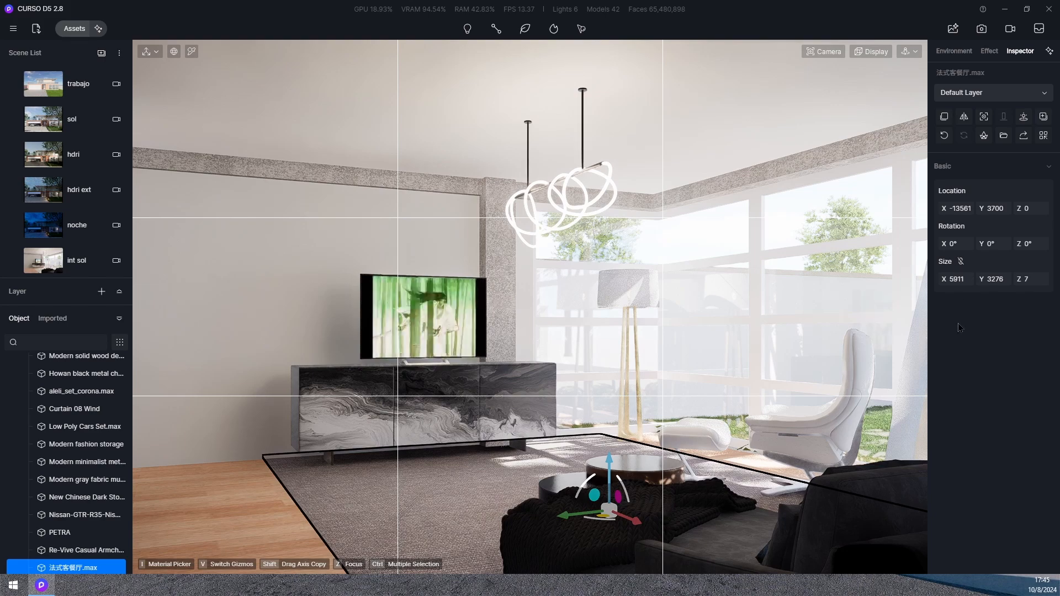
Step: With the size proportions unlinked, reduce the rug's X size to about 3721 and return to the int sol scene
middle_drag(491, 411, 649, 362)
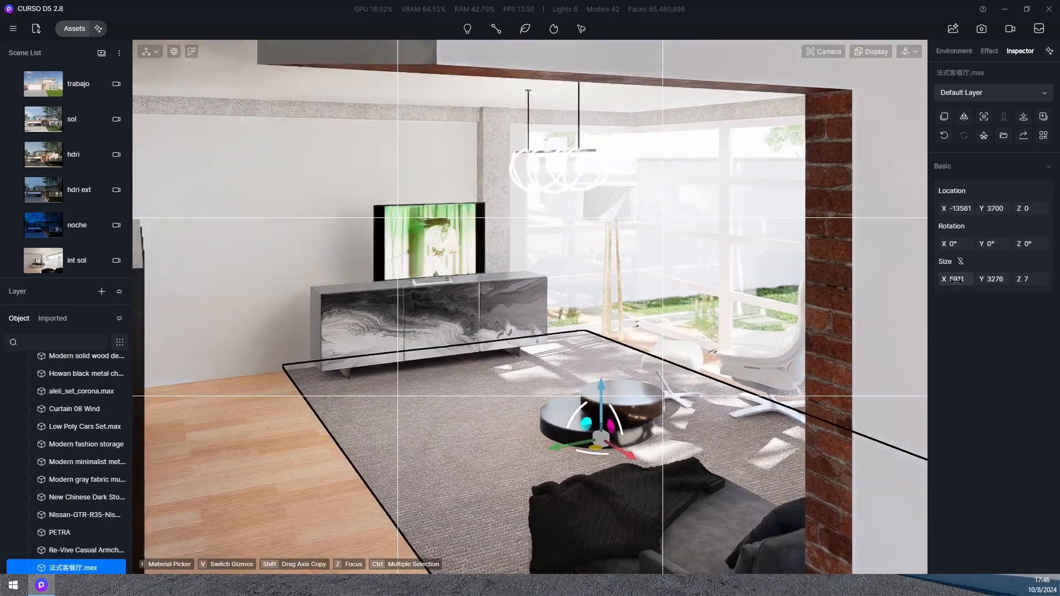
drag(952, 281, 687, 324)
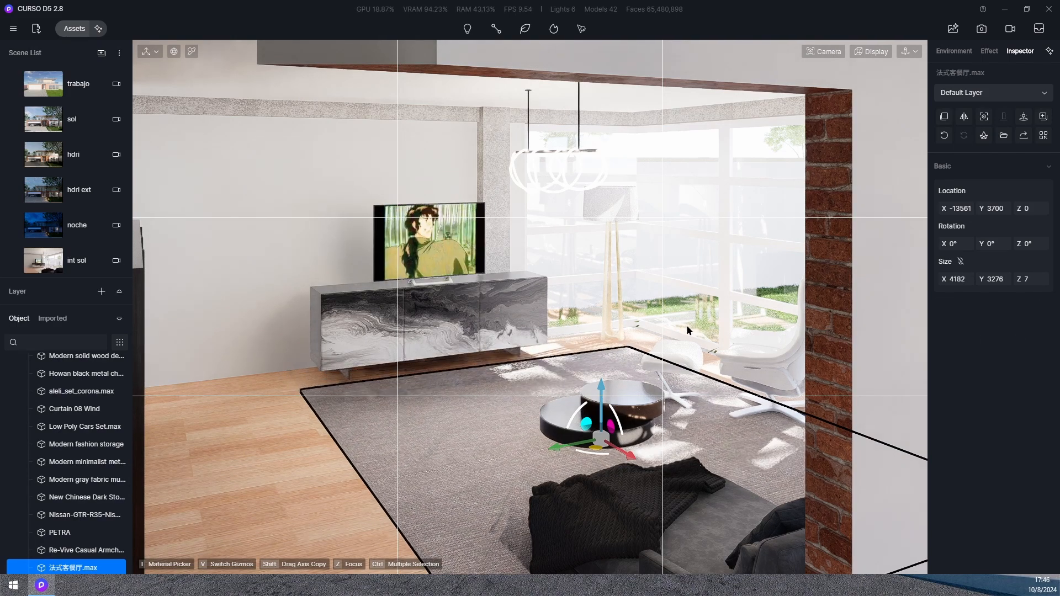
drag(941, 328, 710, 342)
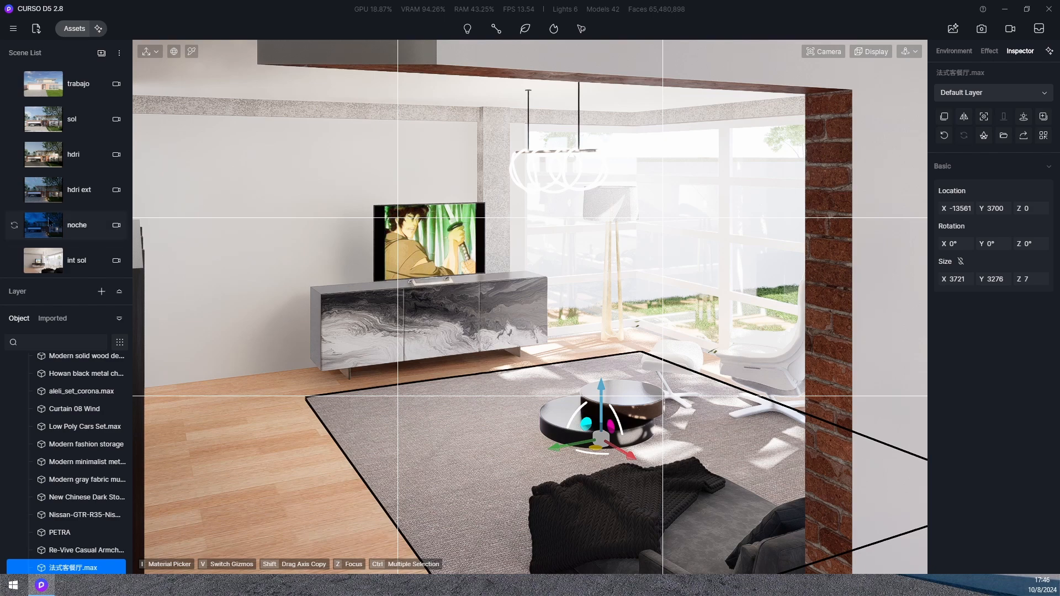
click(82, 259)
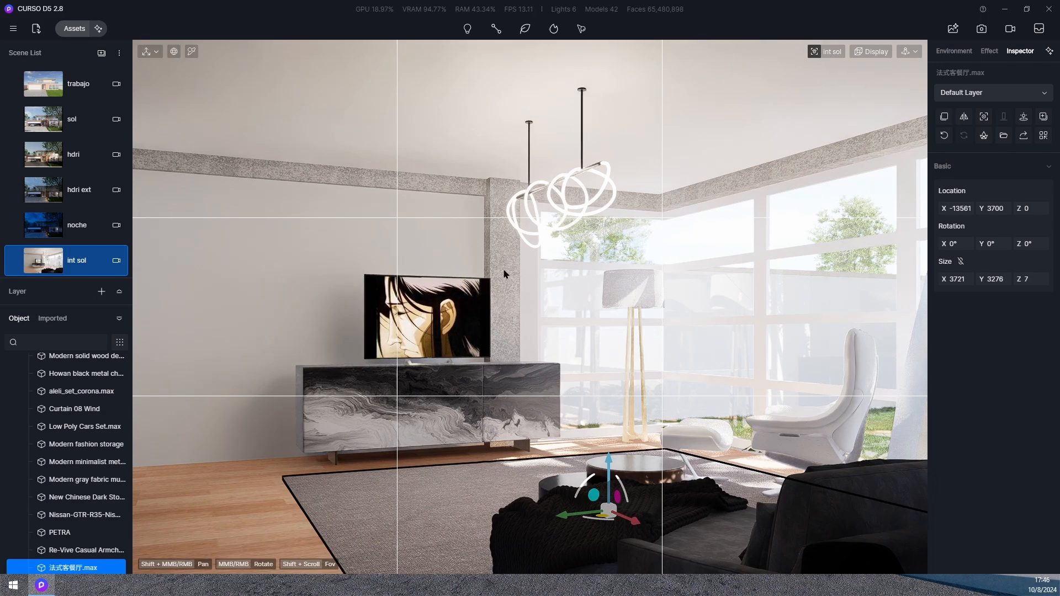
Step: Pick the concrete material on the column beside the TV and open the asset library, moving its window to uncover the scene list
key(i)
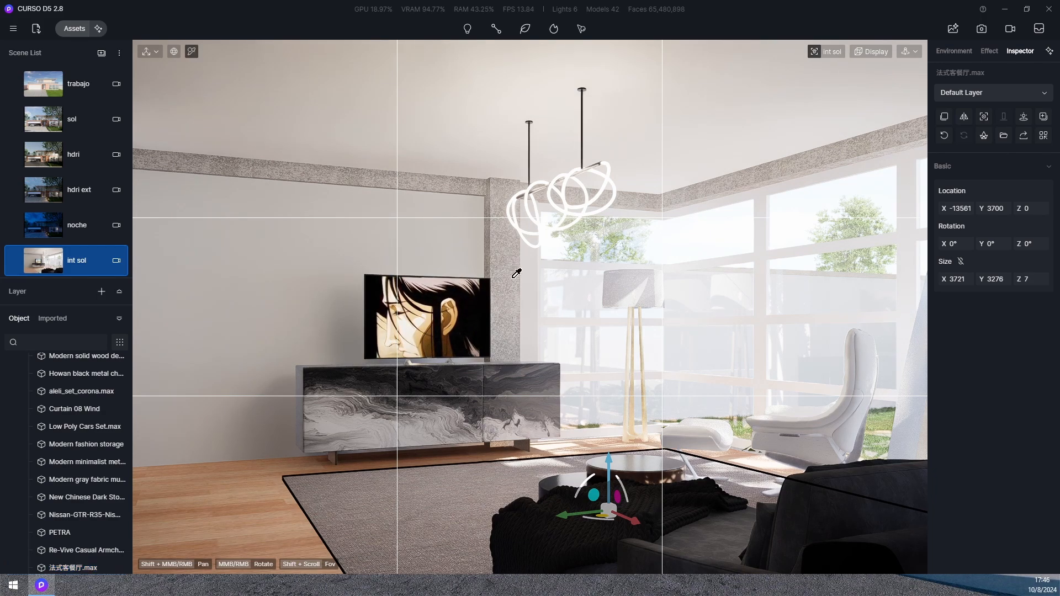
click(510, 275)
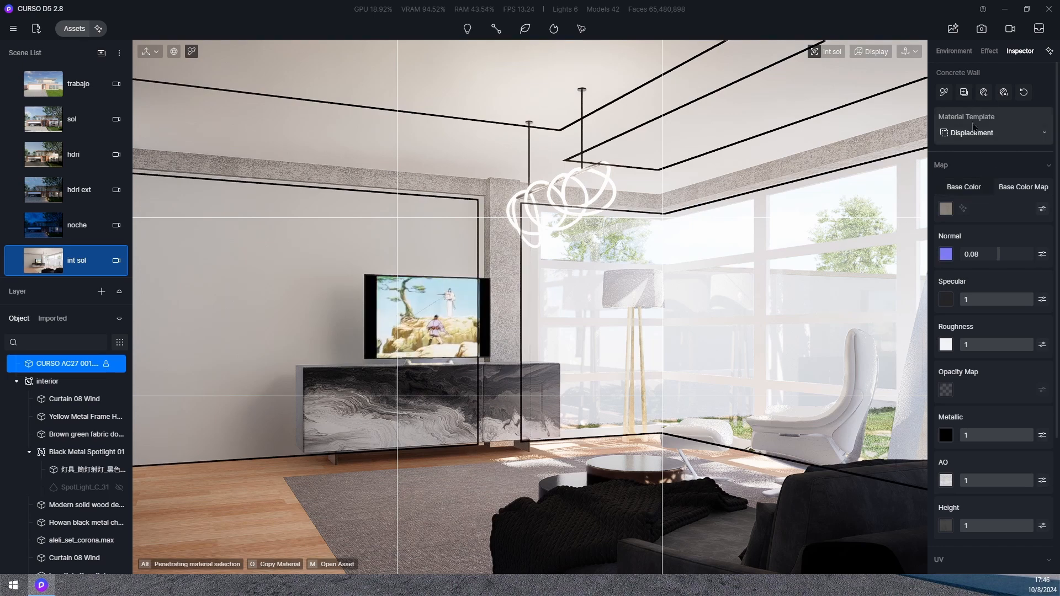
click(63, 31)
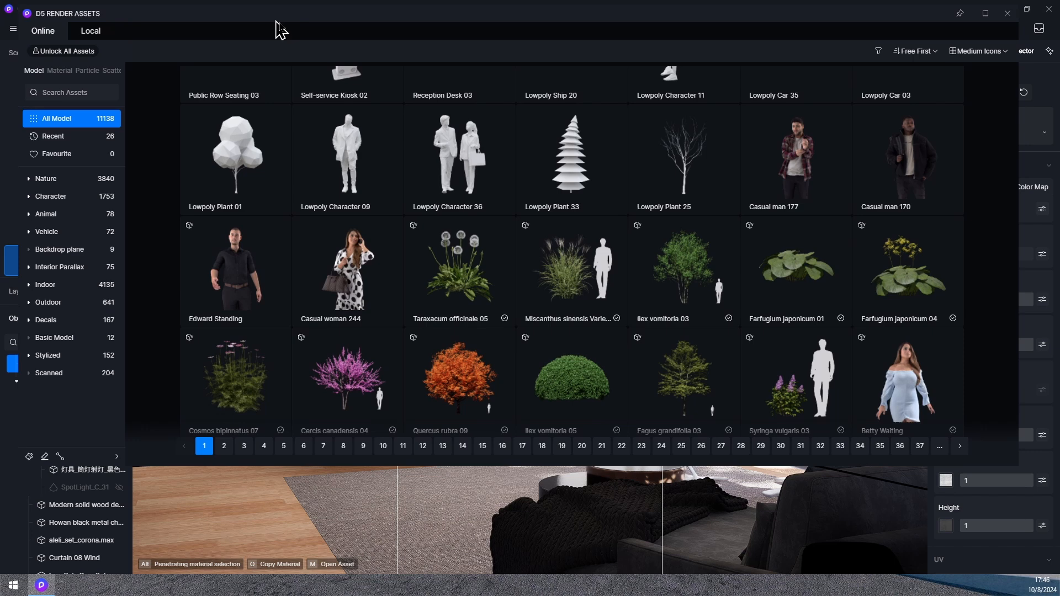
drag(281, 29, 445, 111)
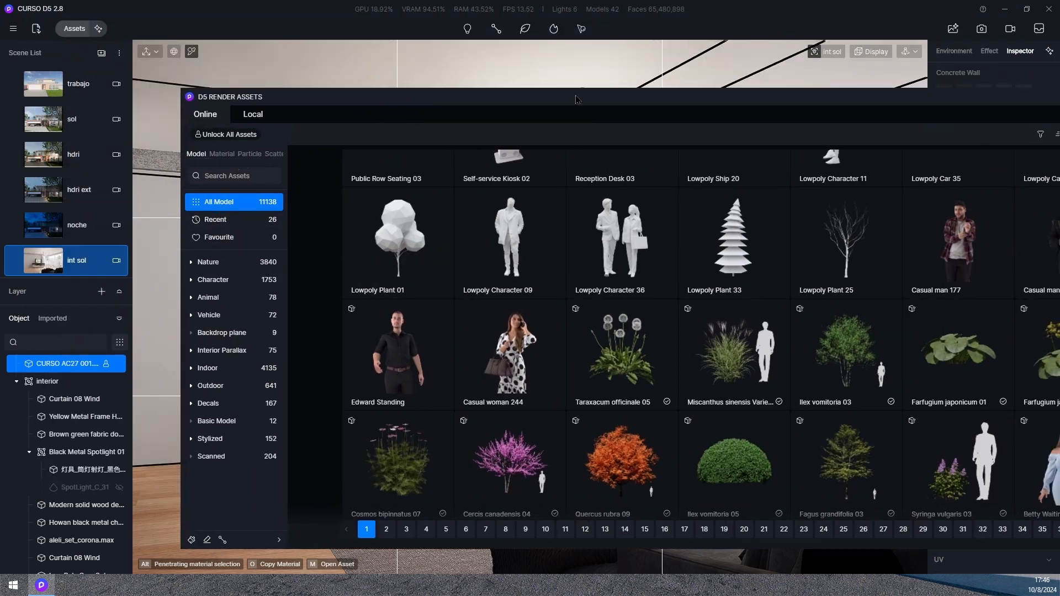
drag(576, 99, 556, 137)
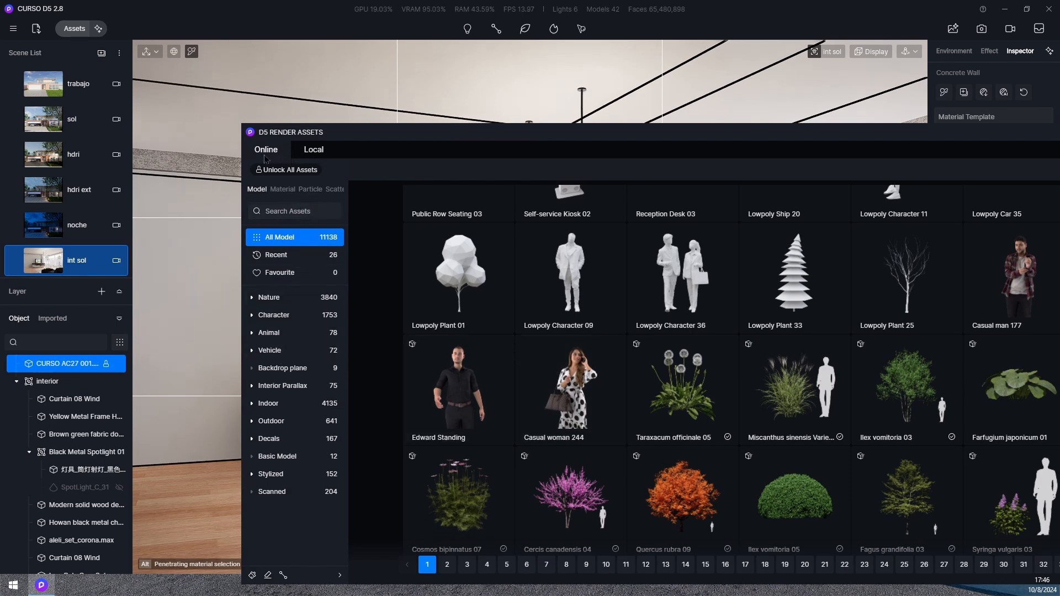
Step: Narrow the online material library to the Wall Paint category under Wall
click(286, 190)
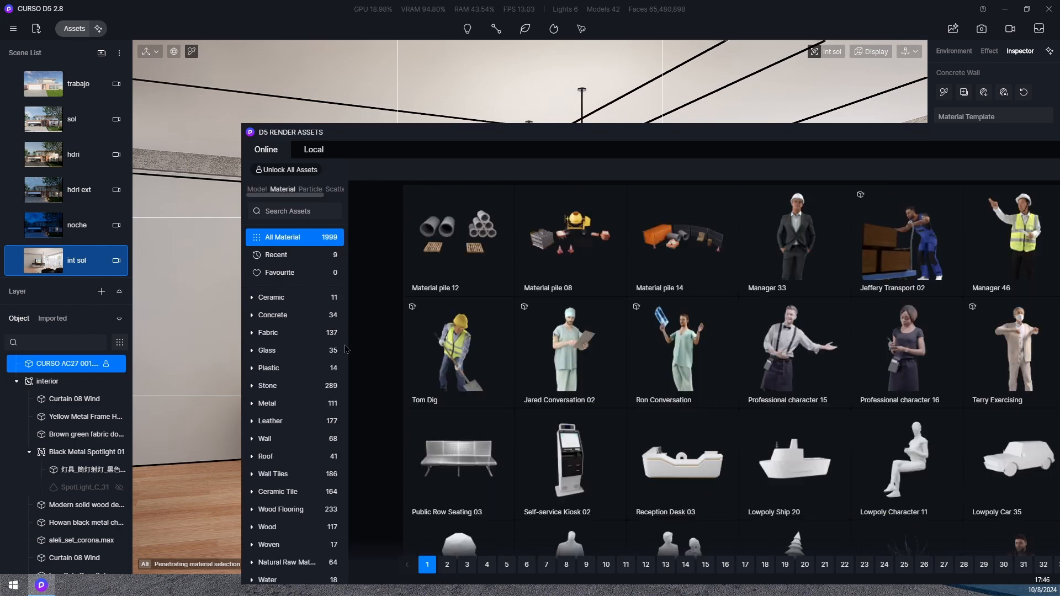
scroll(297, 462, down, 2)
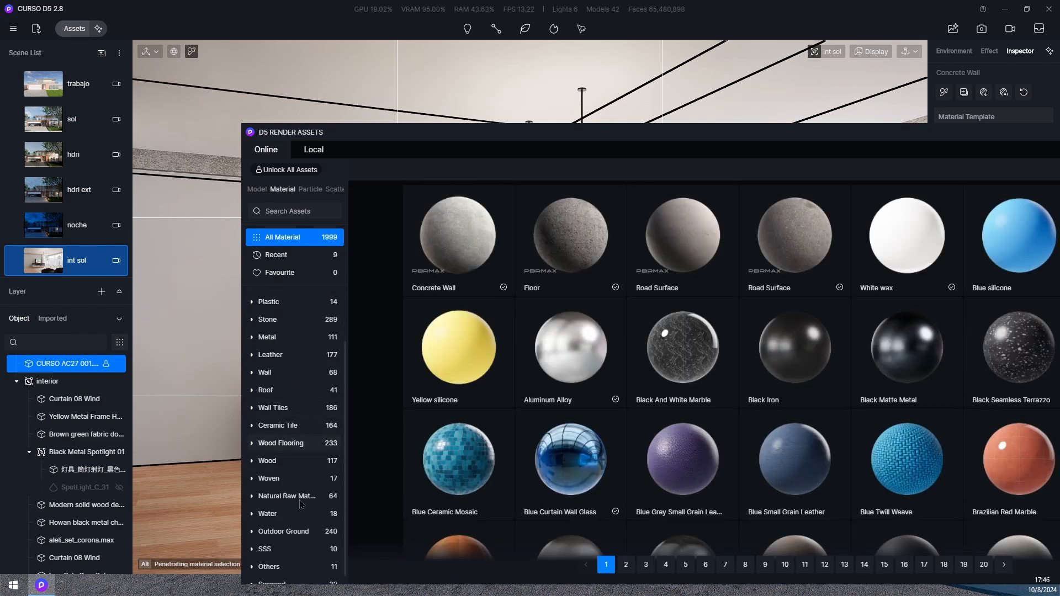
scroll(287, 516, down, 1)
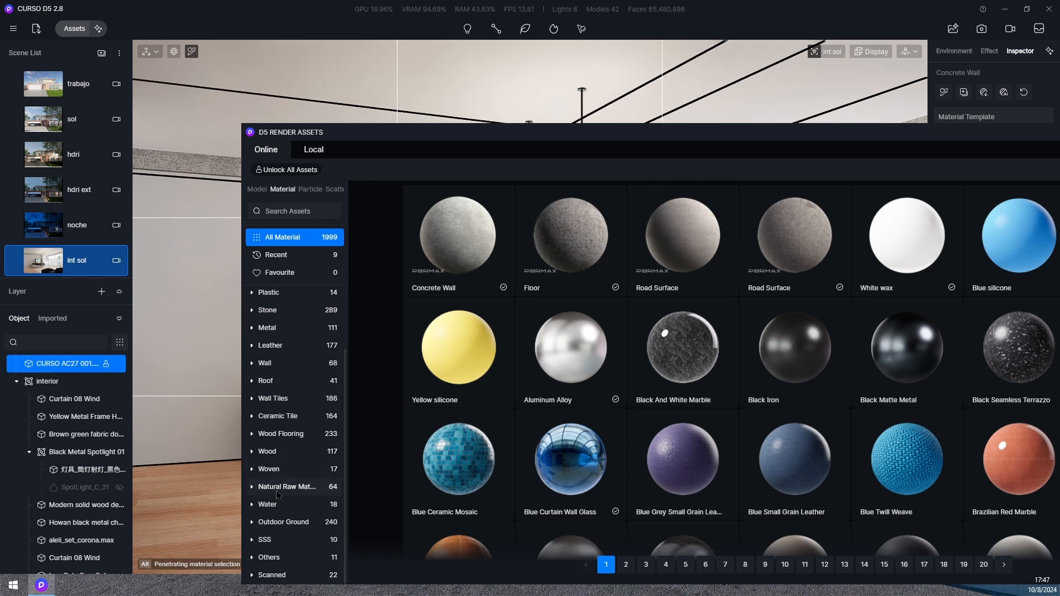
scroll(275, 513, up, 3)
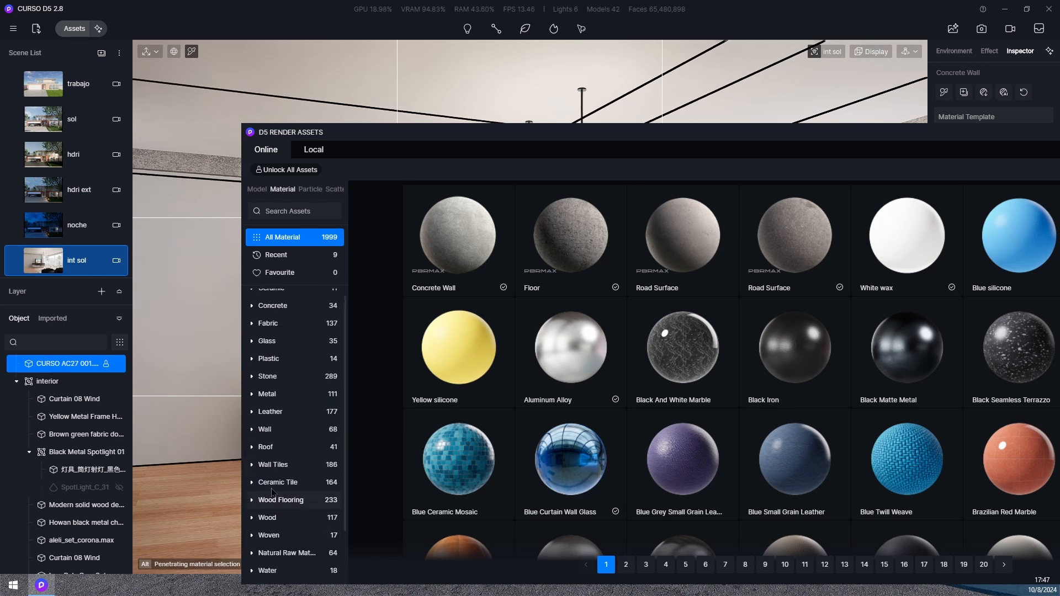
click(286, 430)
click(279, 482)
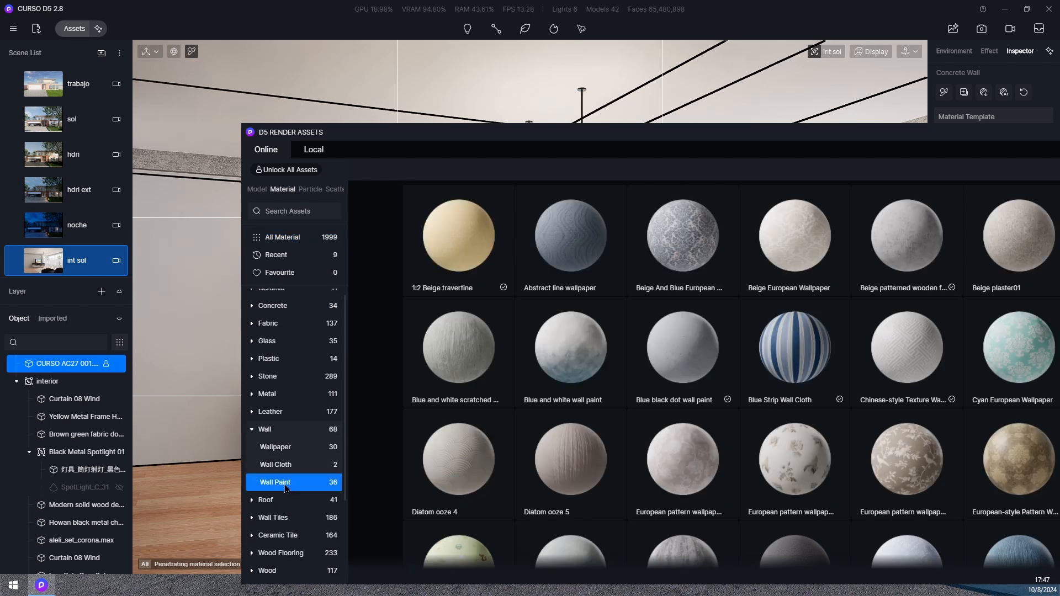
Step: Apply the White Rough Wall paint to the concrete wall band and column around the TV, and close the asset library
drag(584, 142, 300, 183)
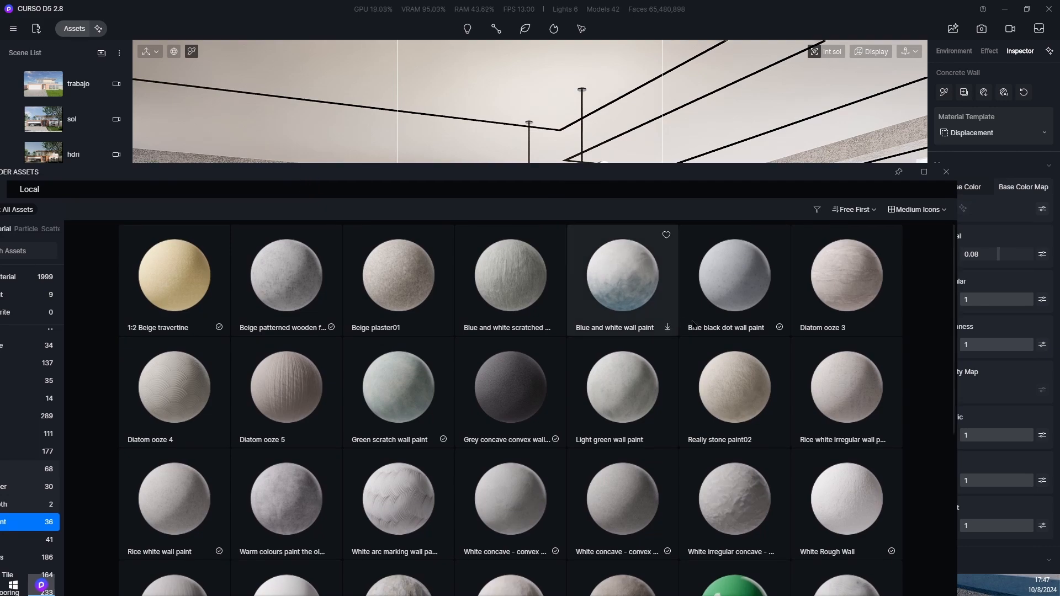
scroll(700, 355, down, 1)
click(844, 436)
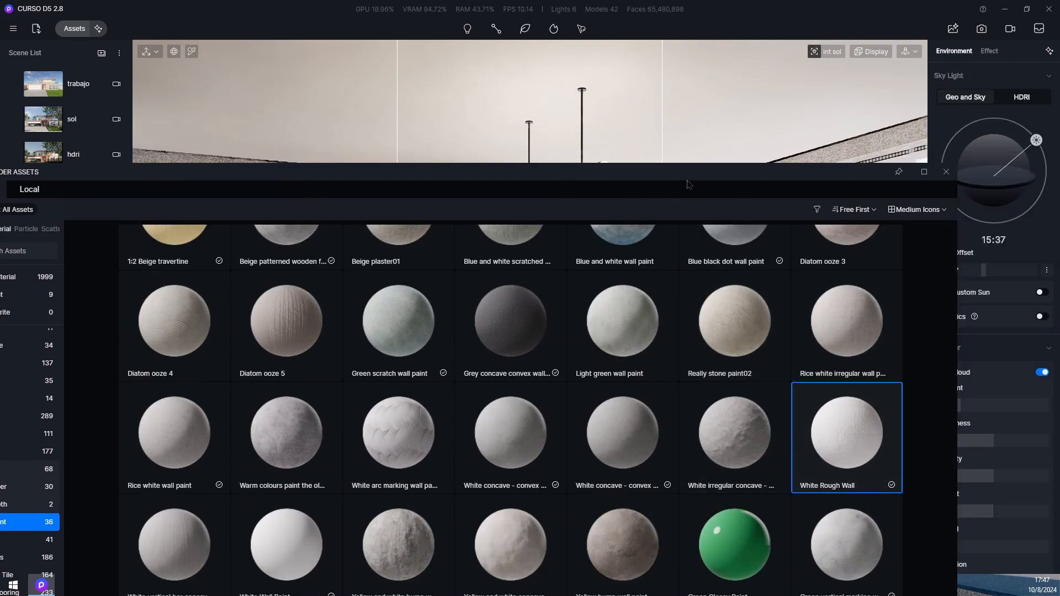
drag(686, 177, 434, 267)
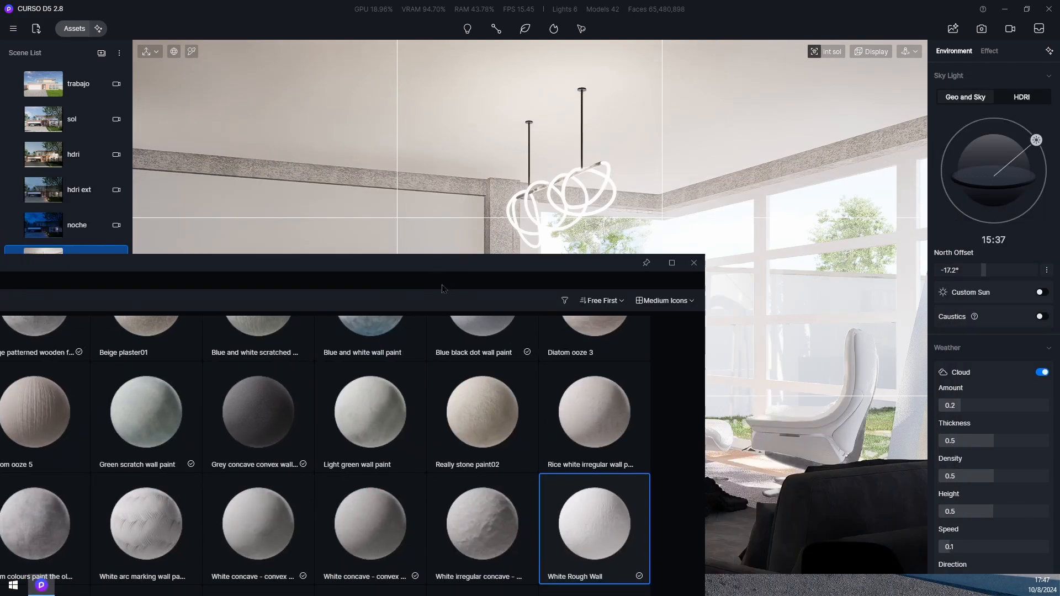
click(592, 534)
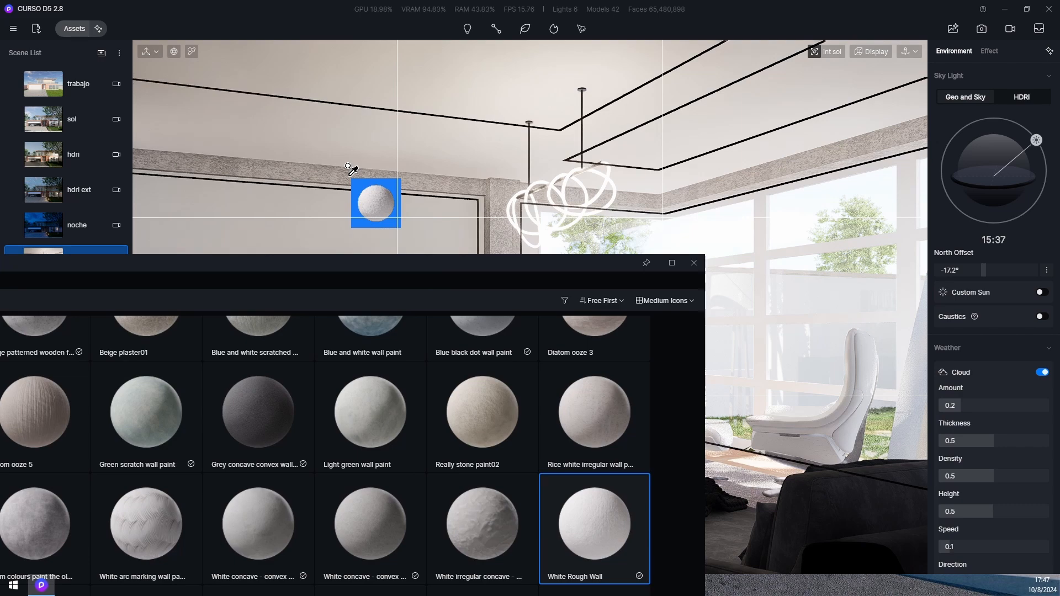
click(380, 174)
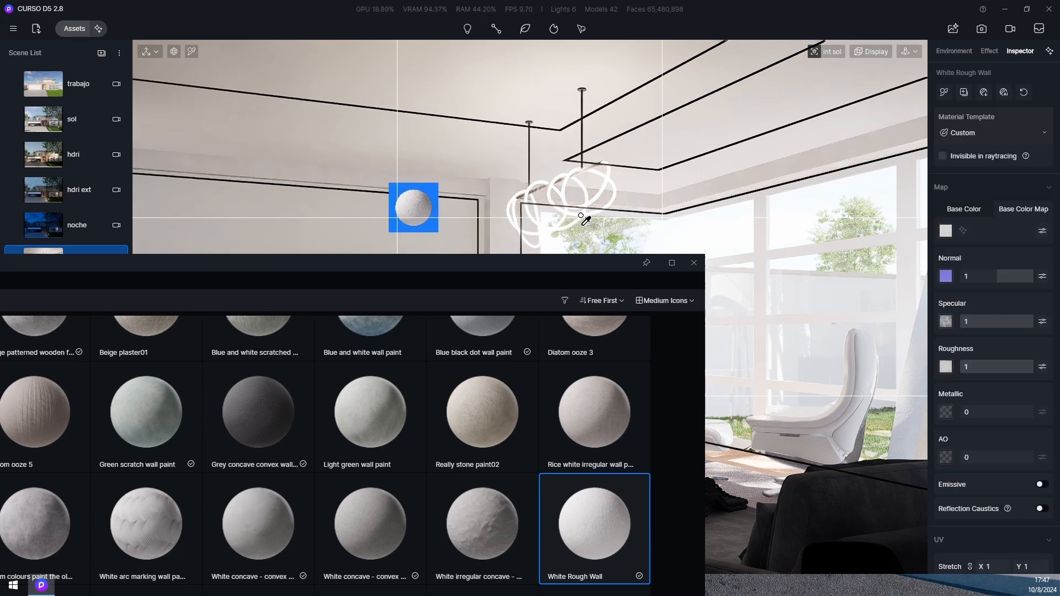
click(694, 262)
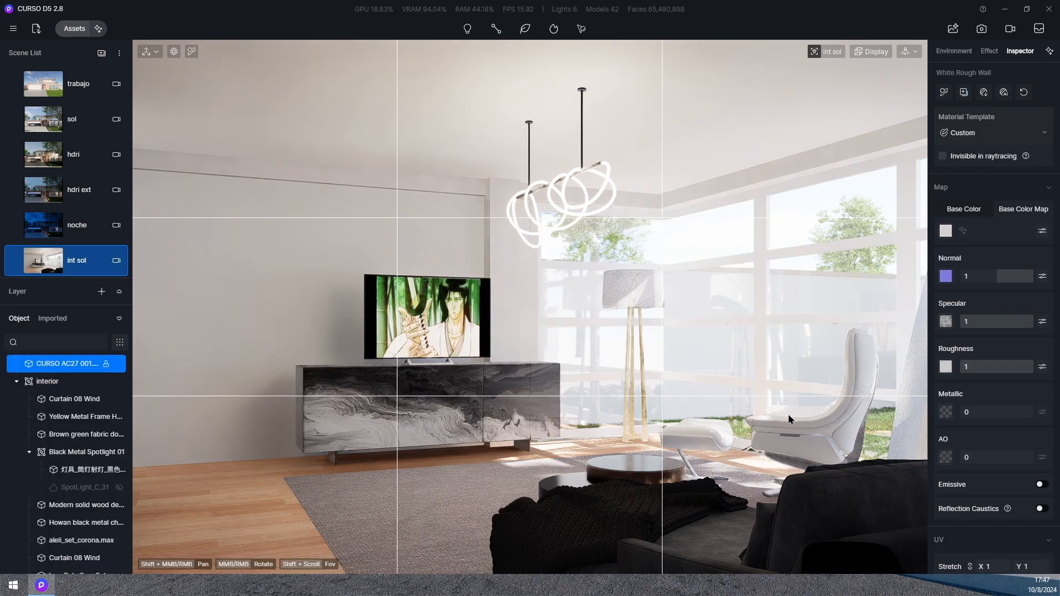
key(Escape)
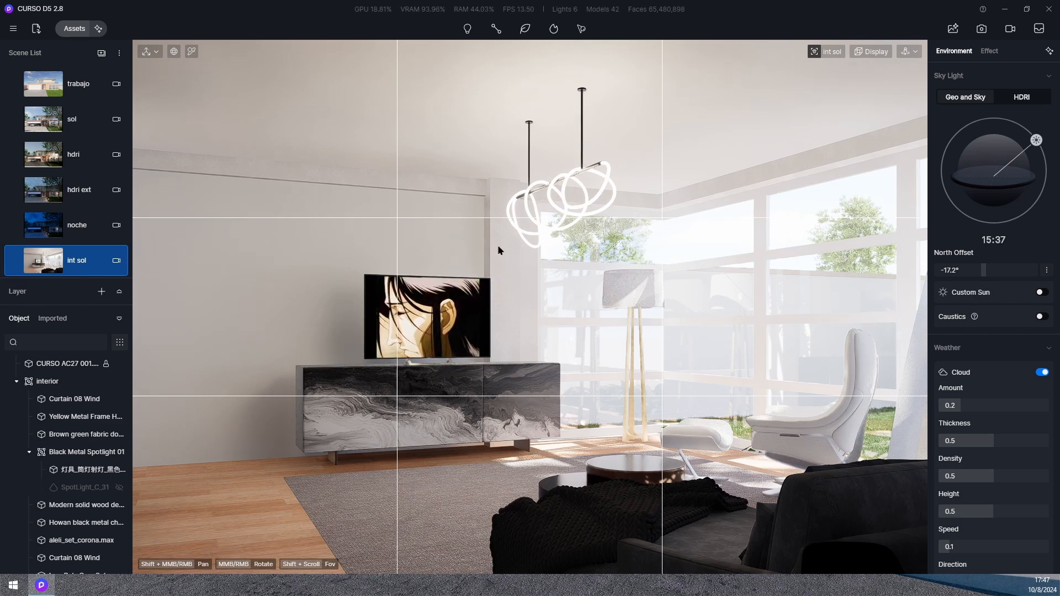
Step: Tint the White Rough Wall material's base color a light neutral grey with a V value of about 77
click(499, 258)
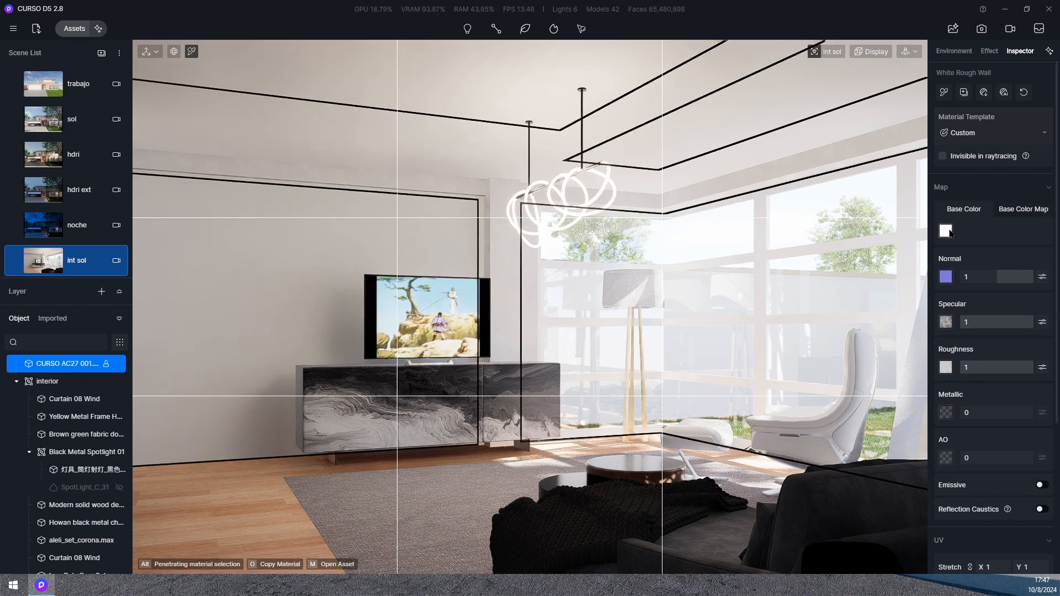
click(945, 231)
drag(937, 271, 933, 286)
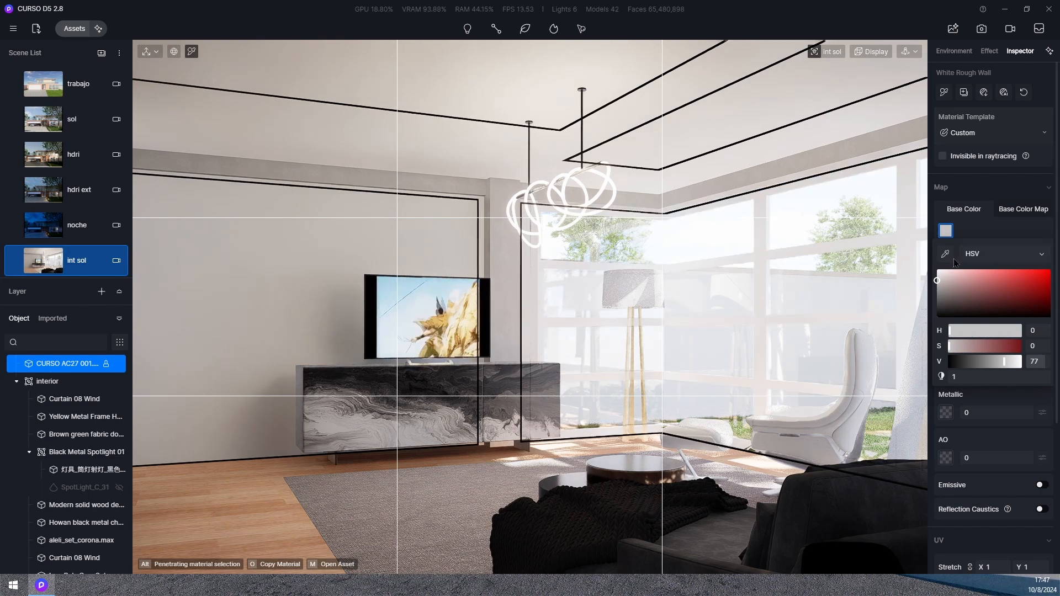
key(Escape)
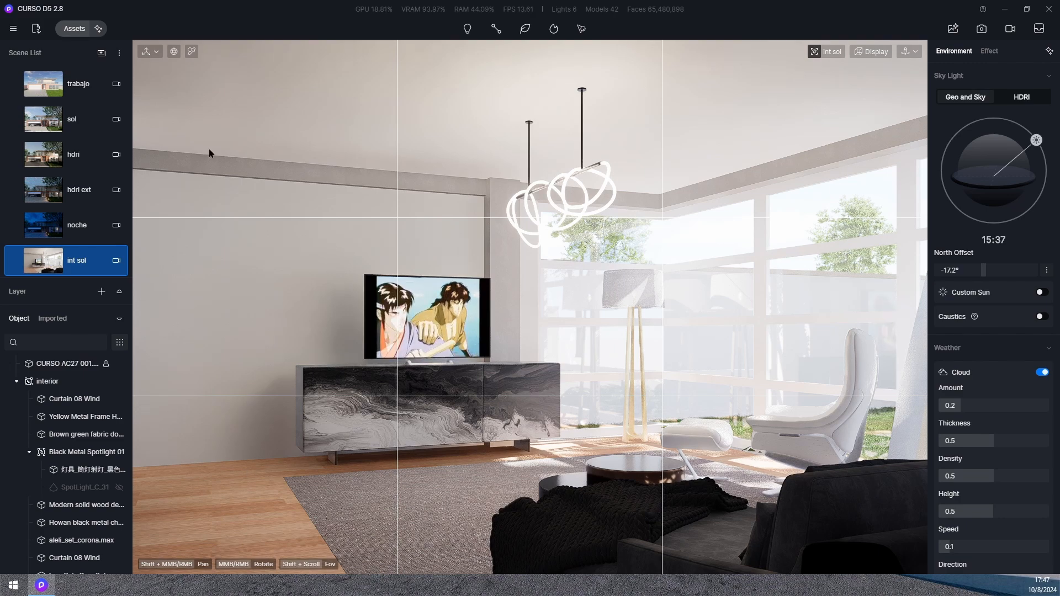
Step: From the local model library, place the Armchair_Odense without a throw on the floor in front of the TV console
click(73, 29)
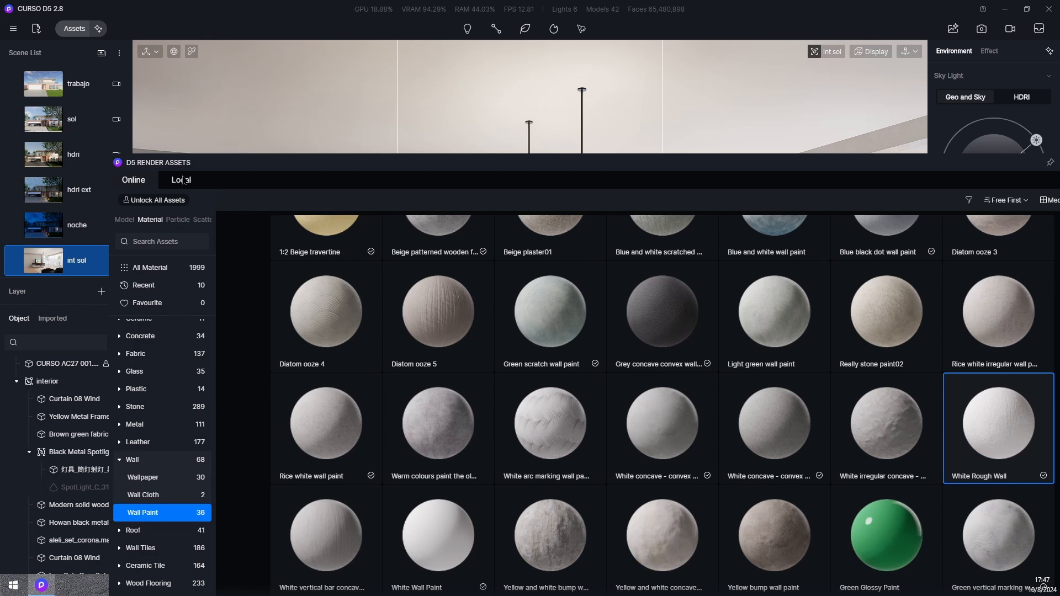
click(183, 180)
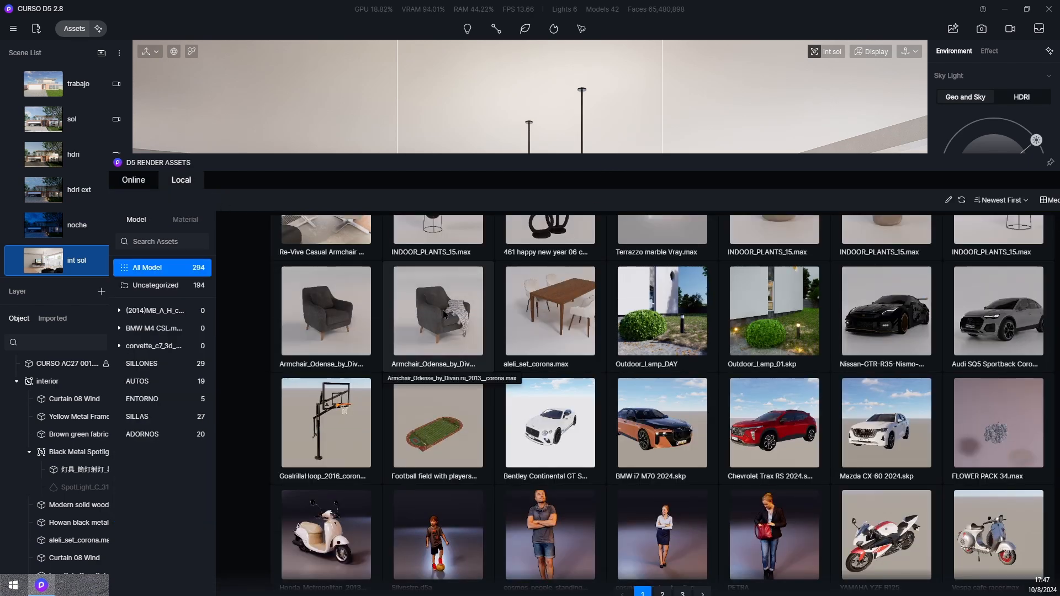
drag(497, 180, 795, 162)
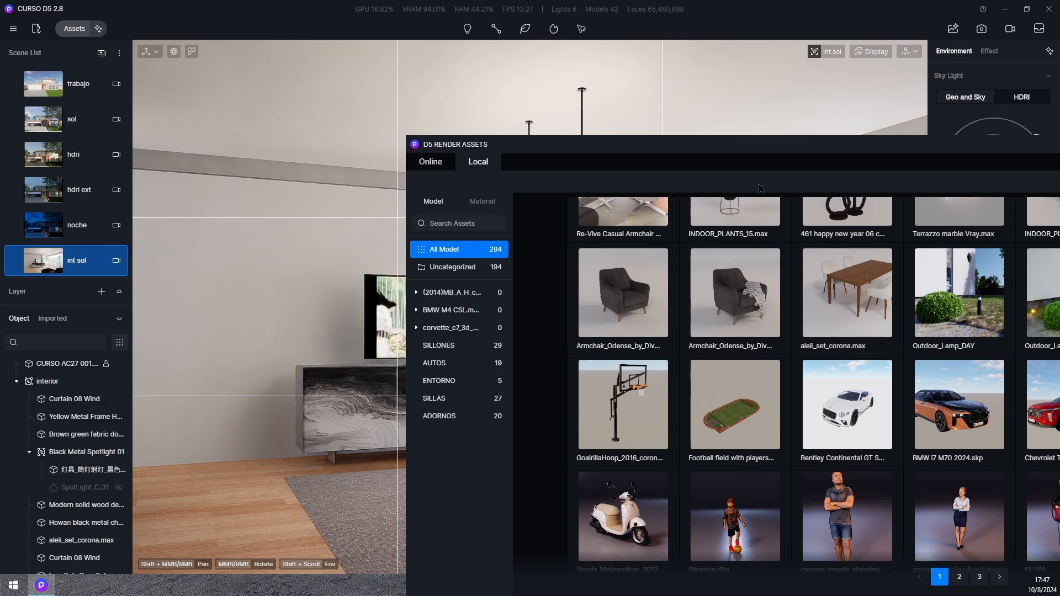
scroll(750, 311, down, 2)
scroll(750, 314, up, 3)
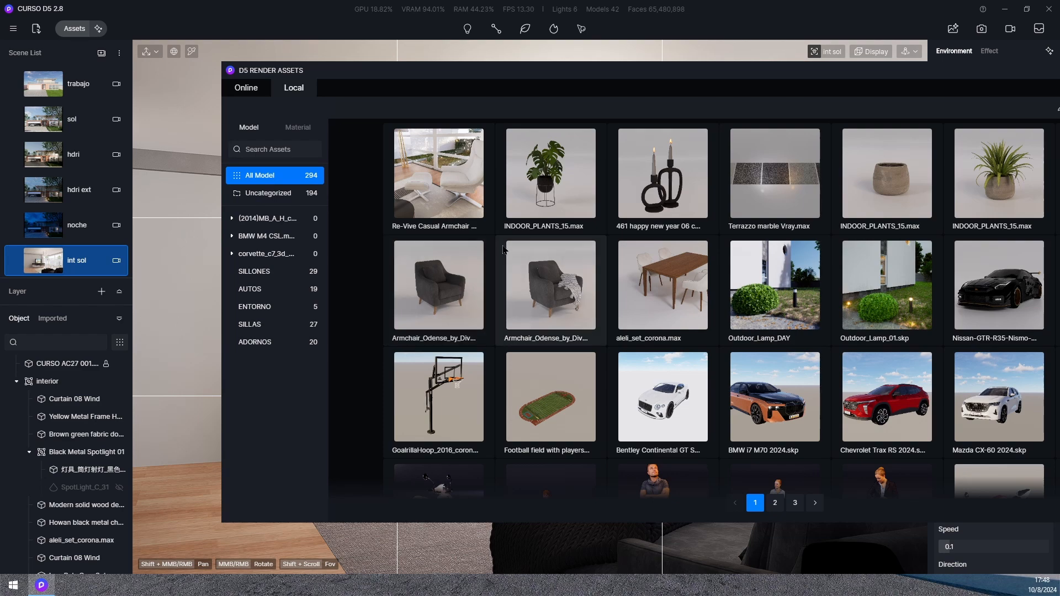
scroll(941, 356, down, 1)
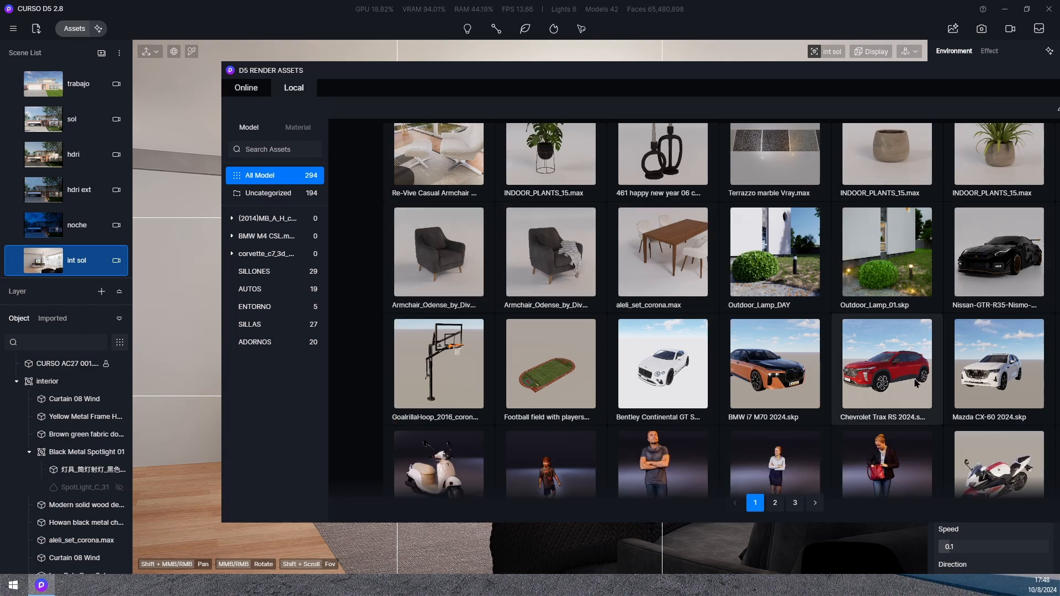
scroll(883, 380, down, 18)
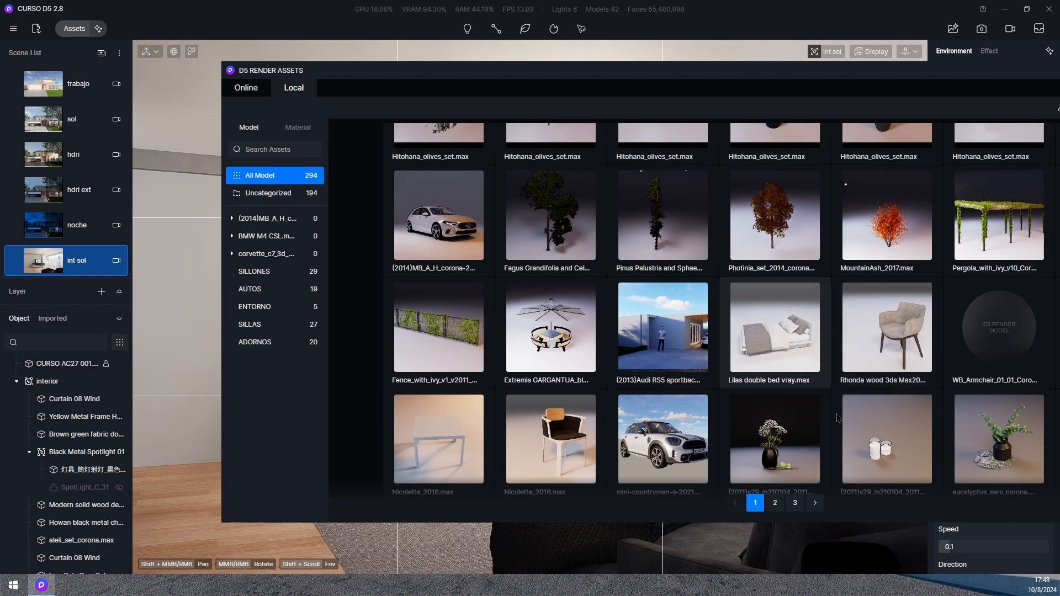
scroll(838, 418, up, 20)
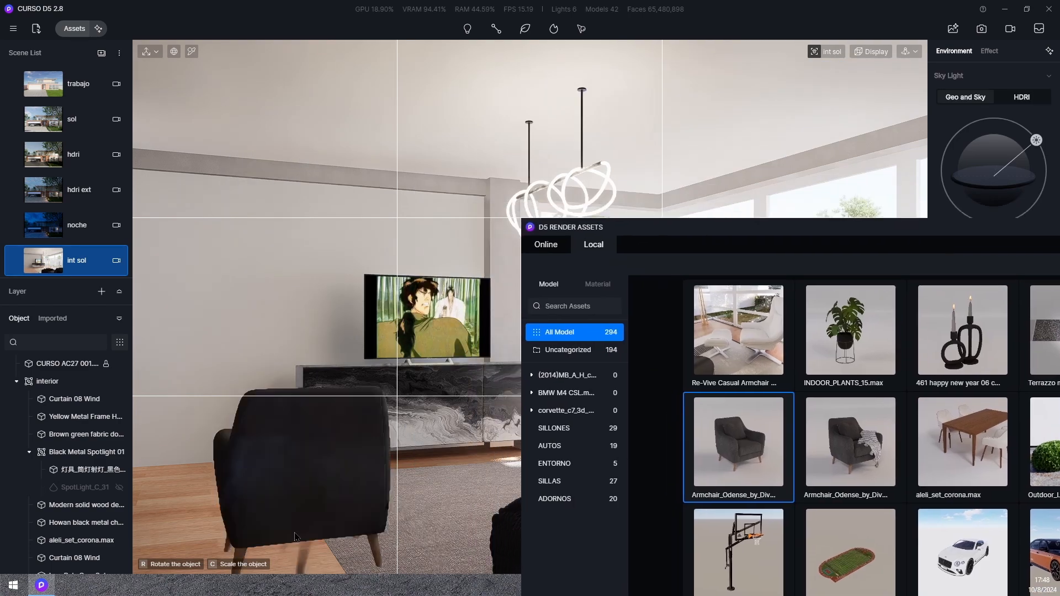
click(293, 532)
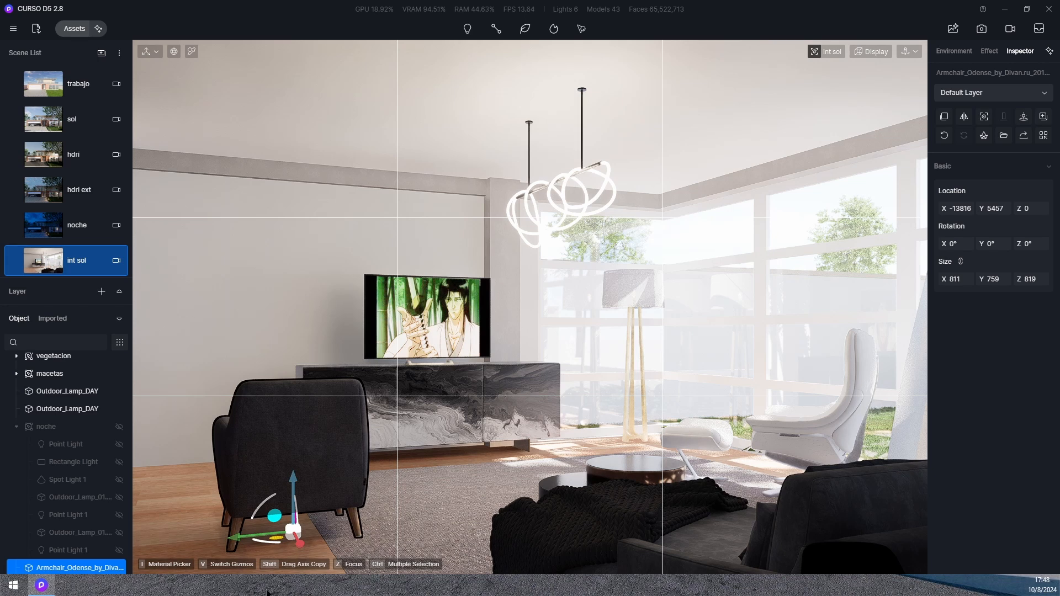
Step: Rotate the new armchair to 90° about Z and move it to about X -14486 and Y 5581, near the shelving
drag(274, 516, 234, 540)
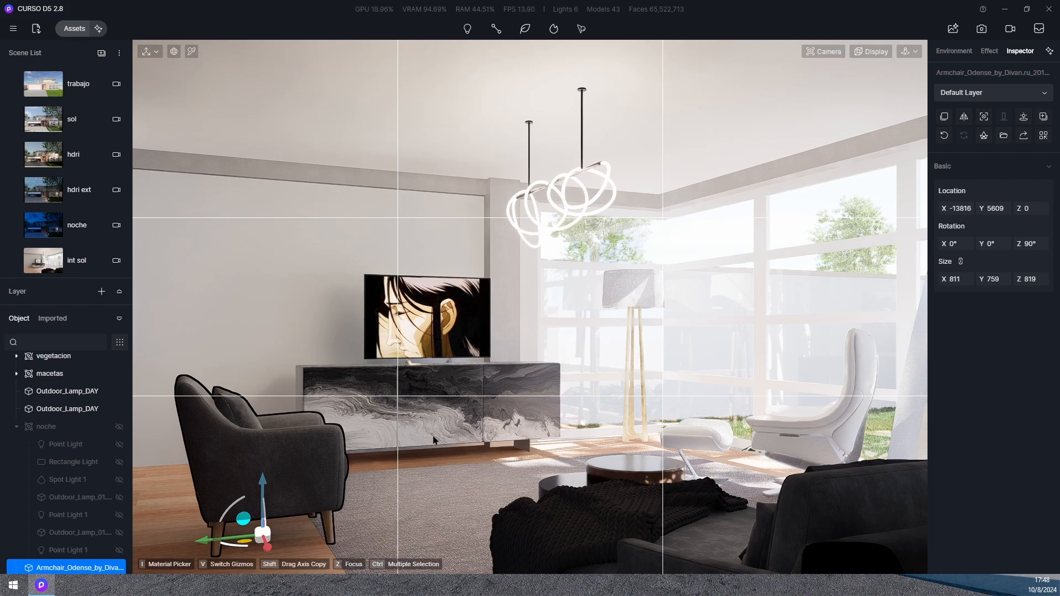
middle_drag(435, 485, 228, 518)
key(z)
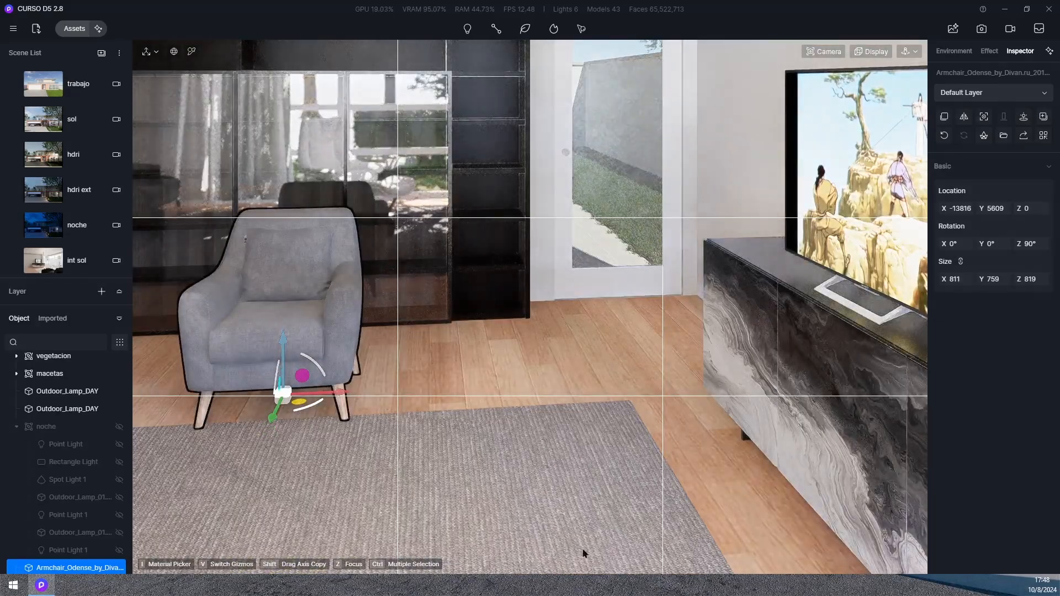
middle_drag(221, 316, 606, 542)
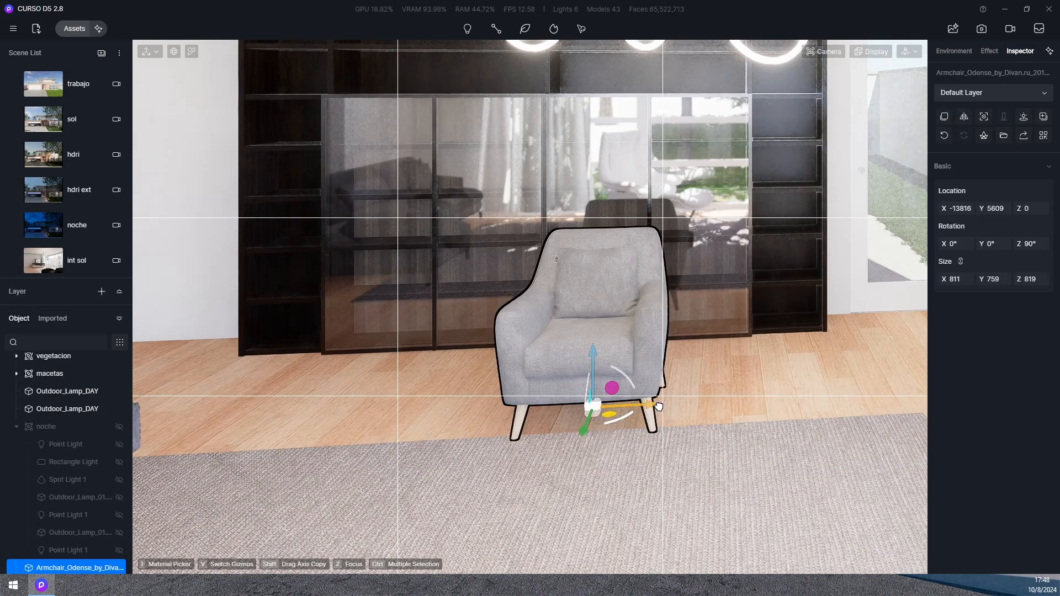
drag(658, 406, 734, 430)
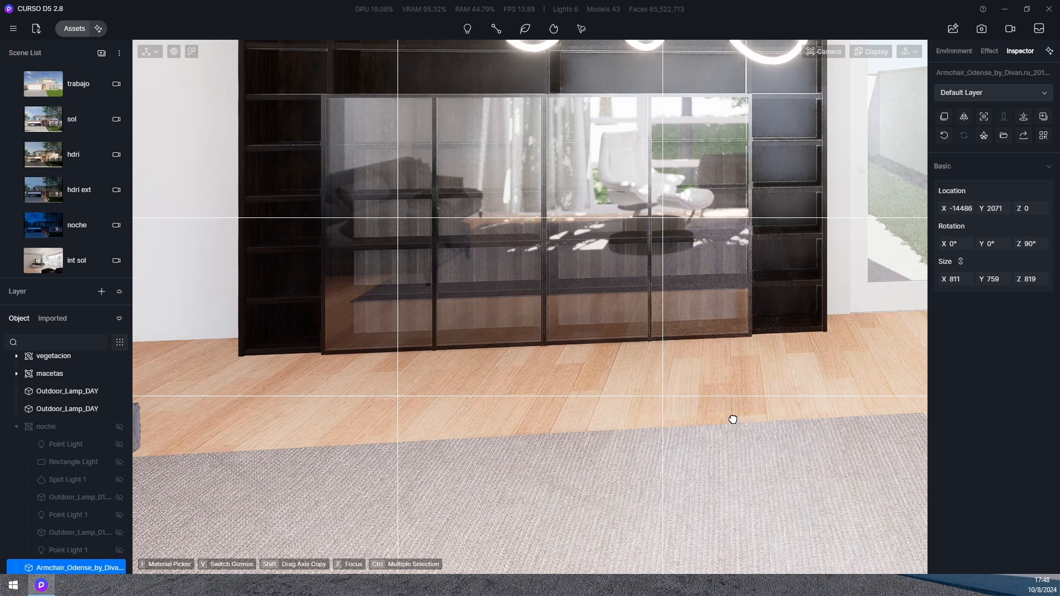
click(718, 410)
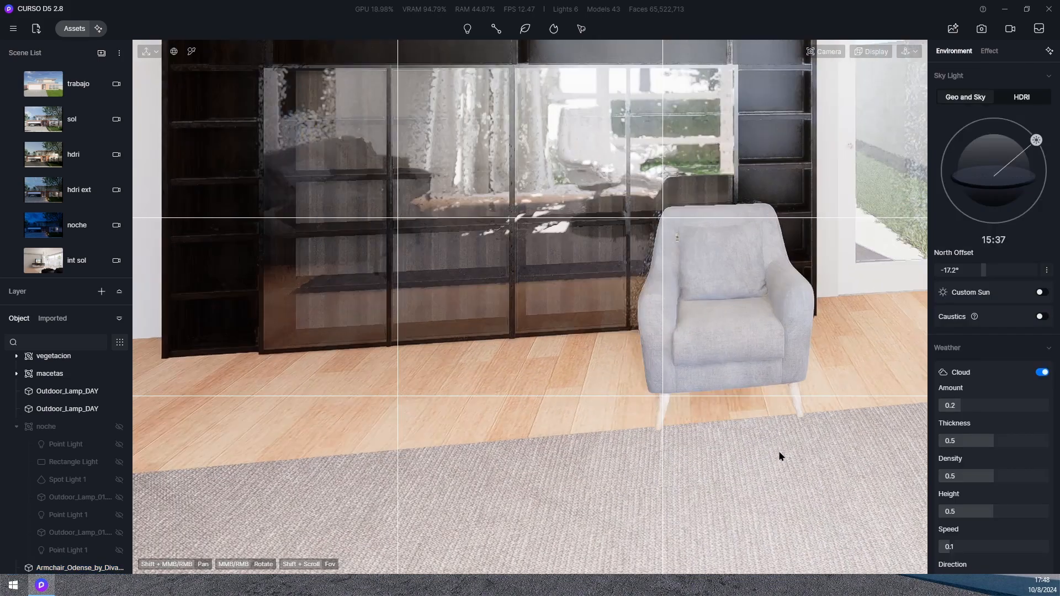
Step: Shift the armchair slightly toward the rug, to about Y 5501
middle_drag(781, 456, 877, 555)
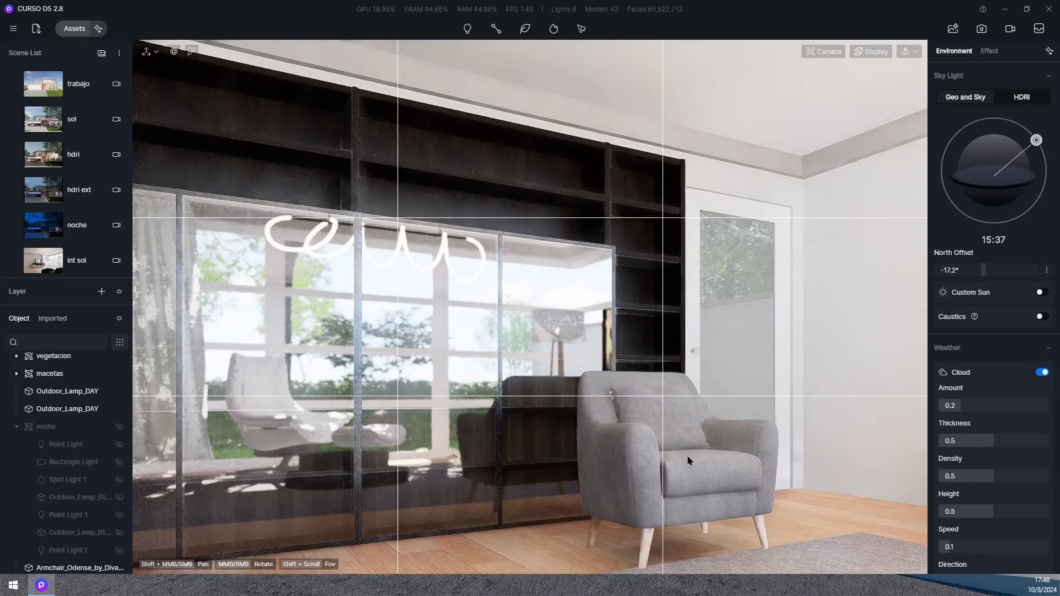
click(688, 536)
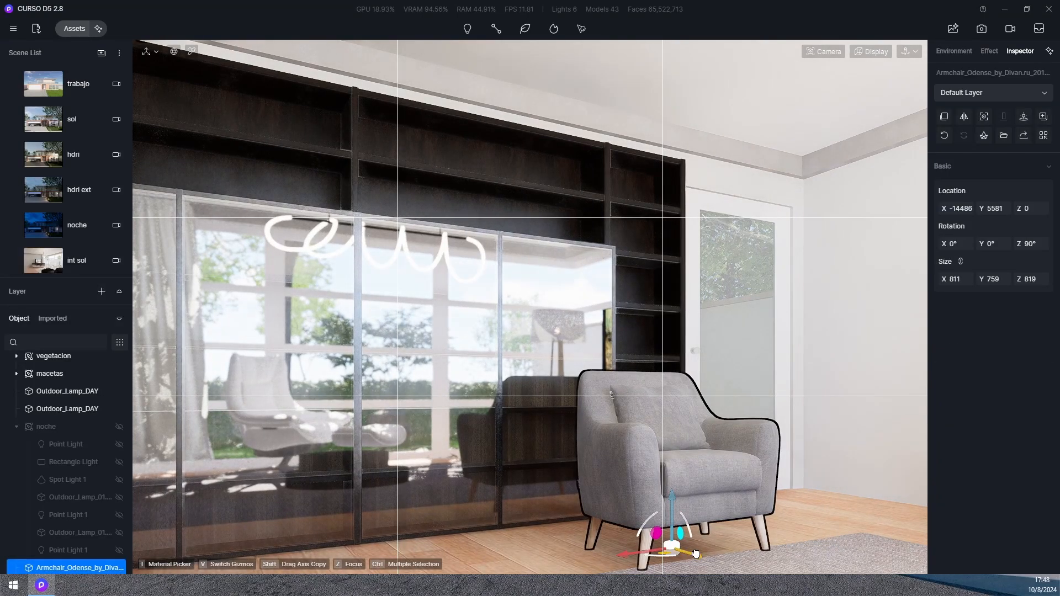
drag(693, 554, 704, 559)
Step: Copy the armchair along the X axis to about X -13449 and return to the int sol scene
right_drag(726, 572, 591, 424)
scroll(592, 424, down, 3)
scroll(592, 424, up, 5)
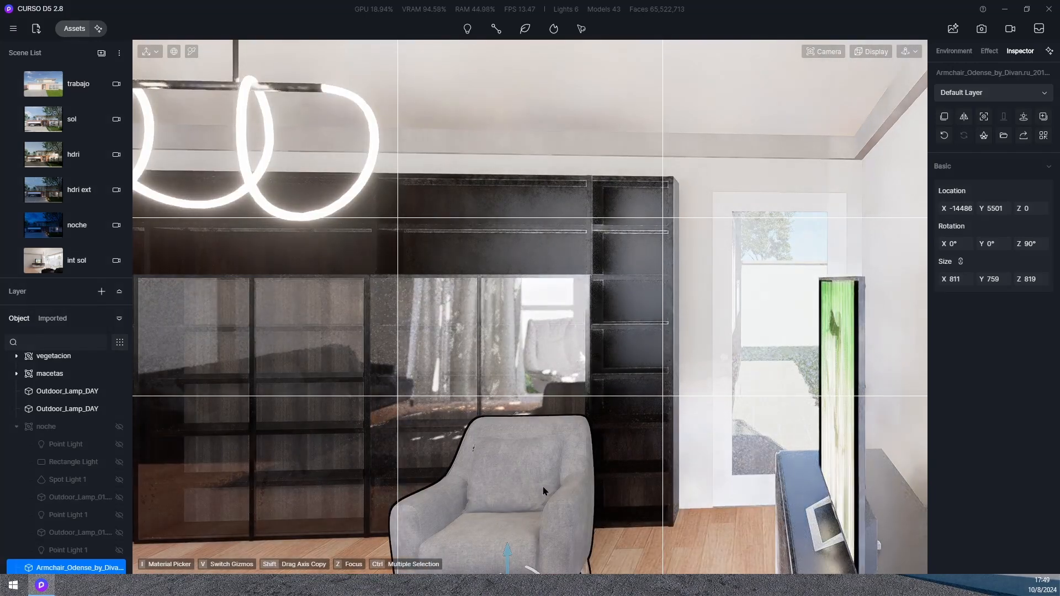
scroll(543, 491, down, 3)
right_drag(629, 436, 702, 421)
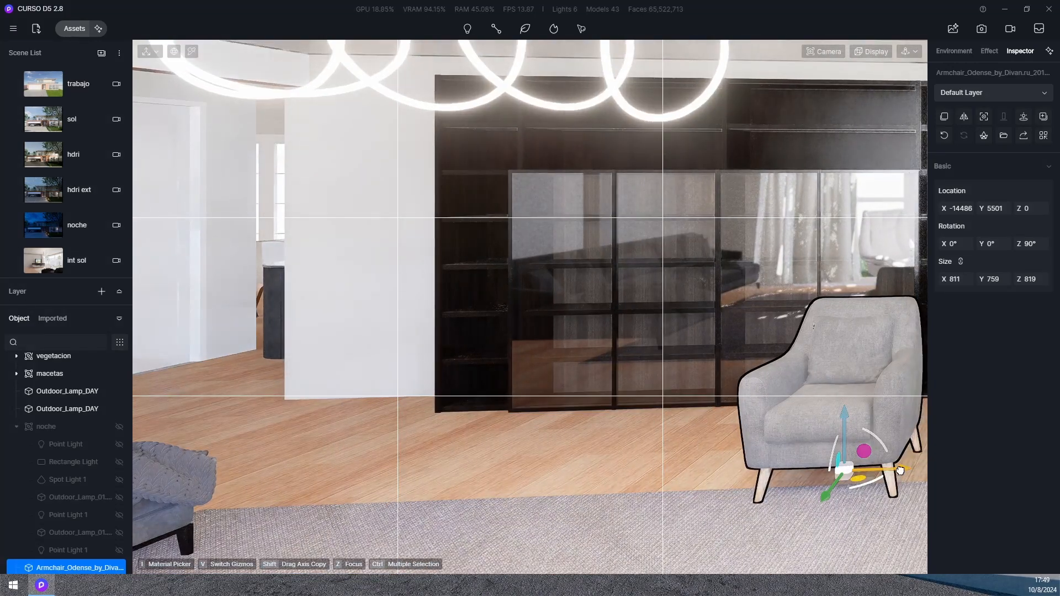
drag(900, 470, 690, 480)
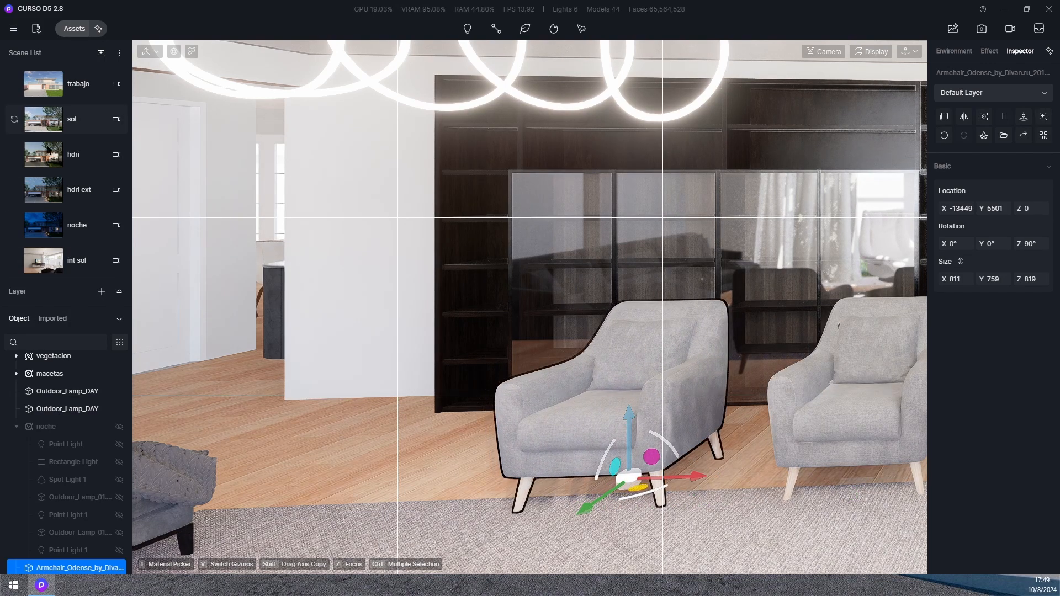
click(72, 265)
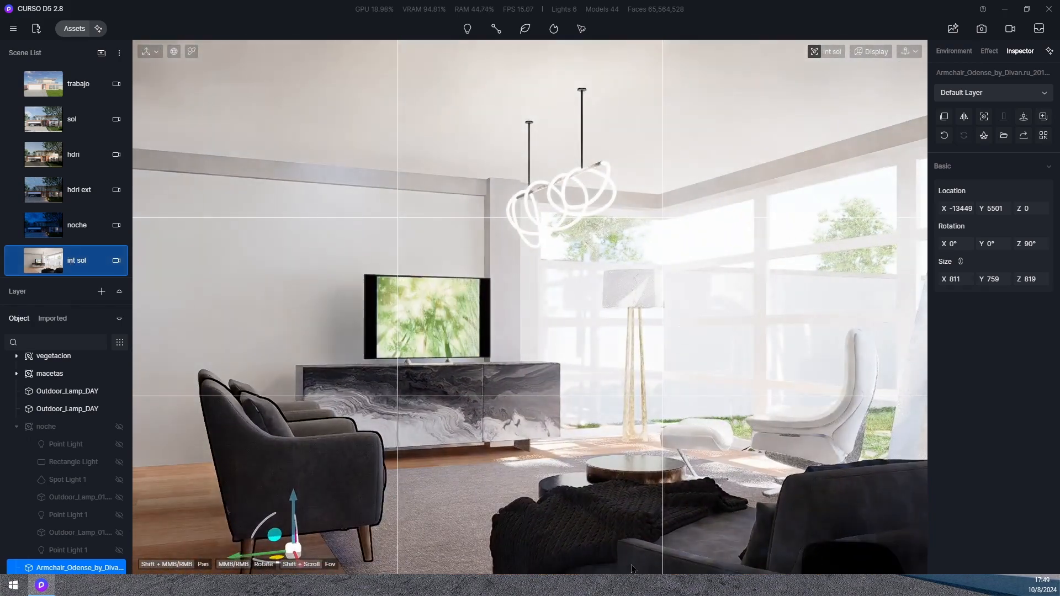
Step: Pick the dark sofa's cloth material and set its base color map's Color Space Transfer Function to Linear
click(618, 548)
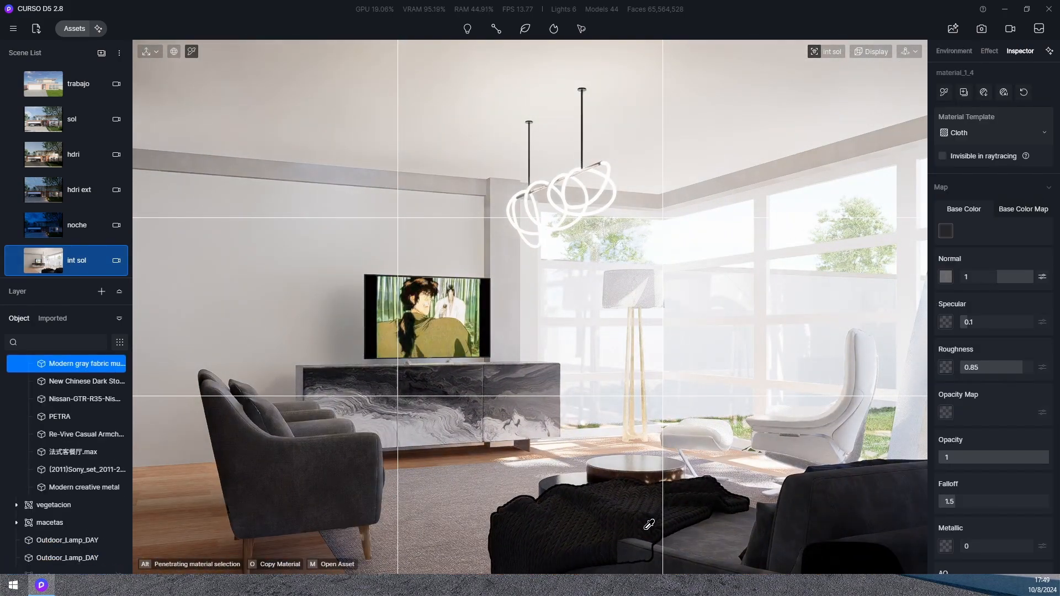
click(1037, 213)
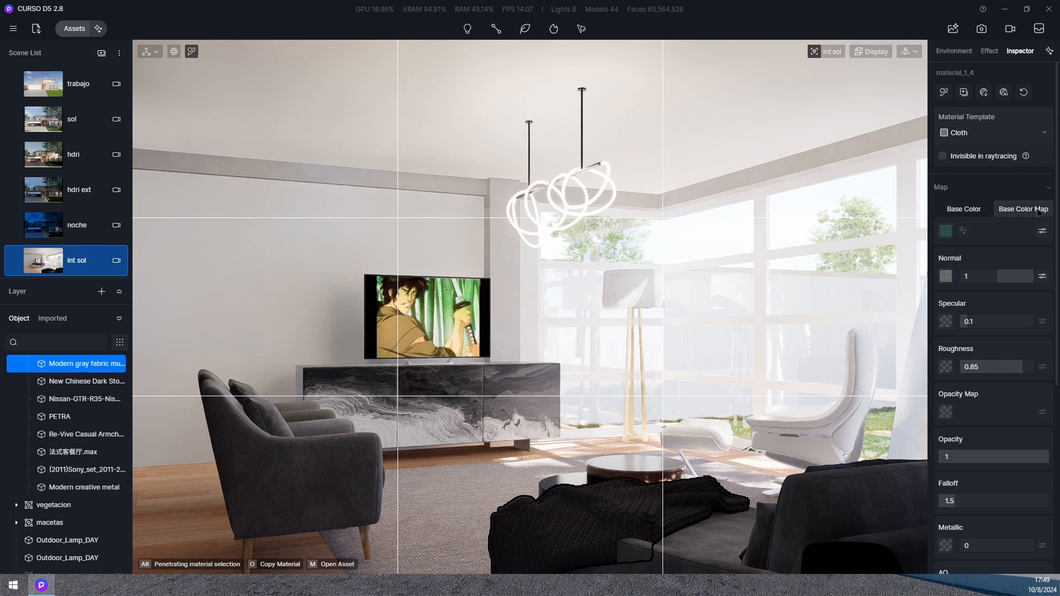
click(965, 211)
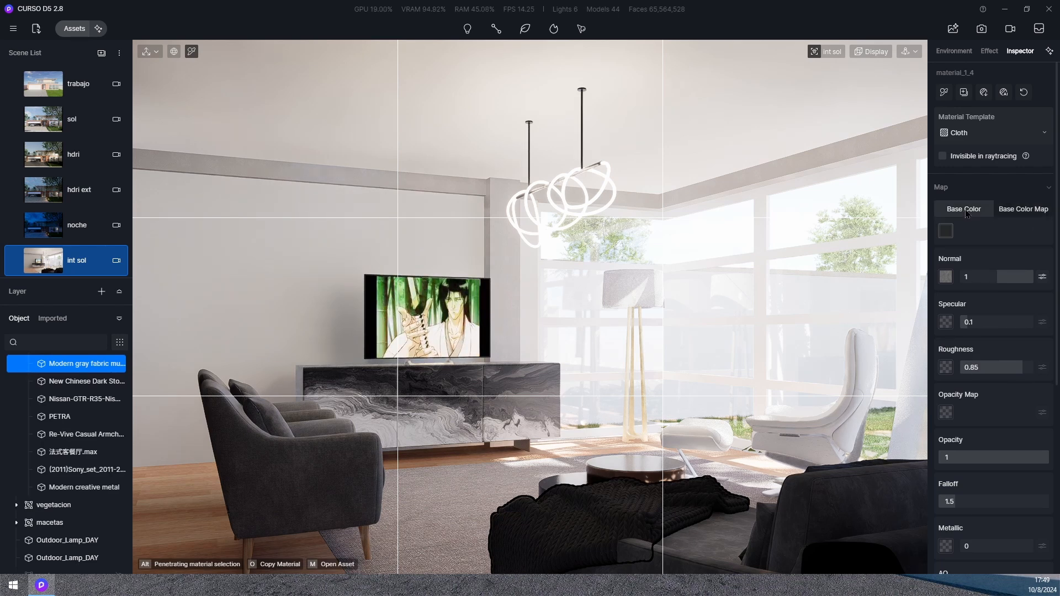
click(1020, 211)
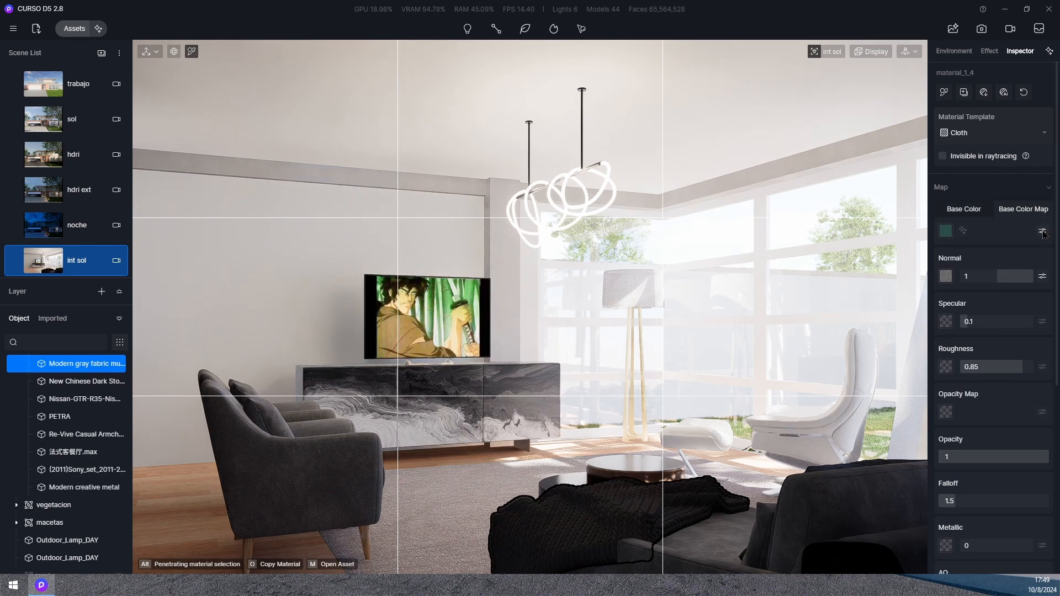
click(1041, 231)
click(1025, 275)
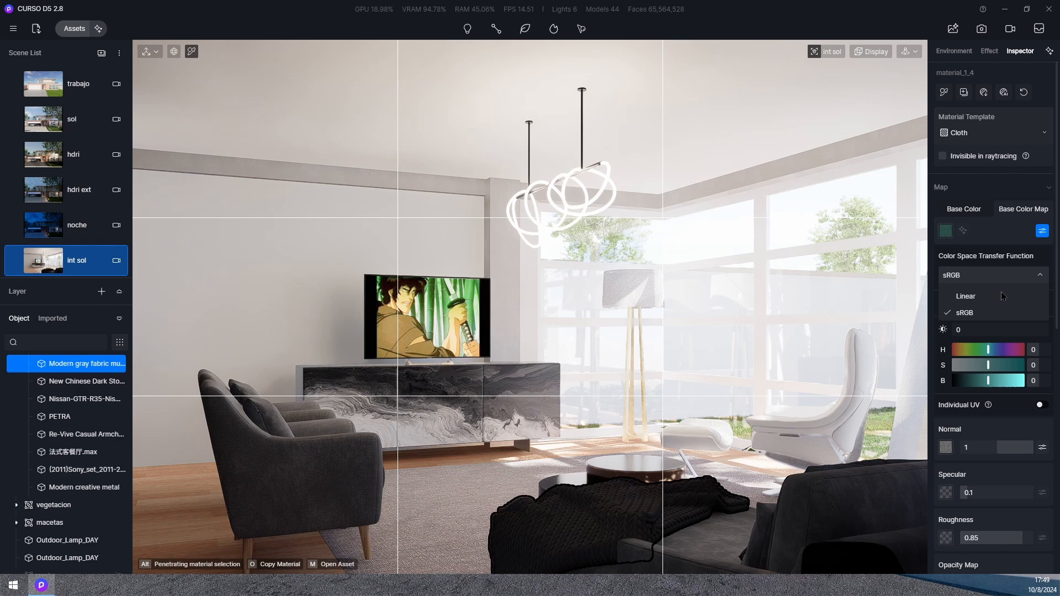
click(965, 297)
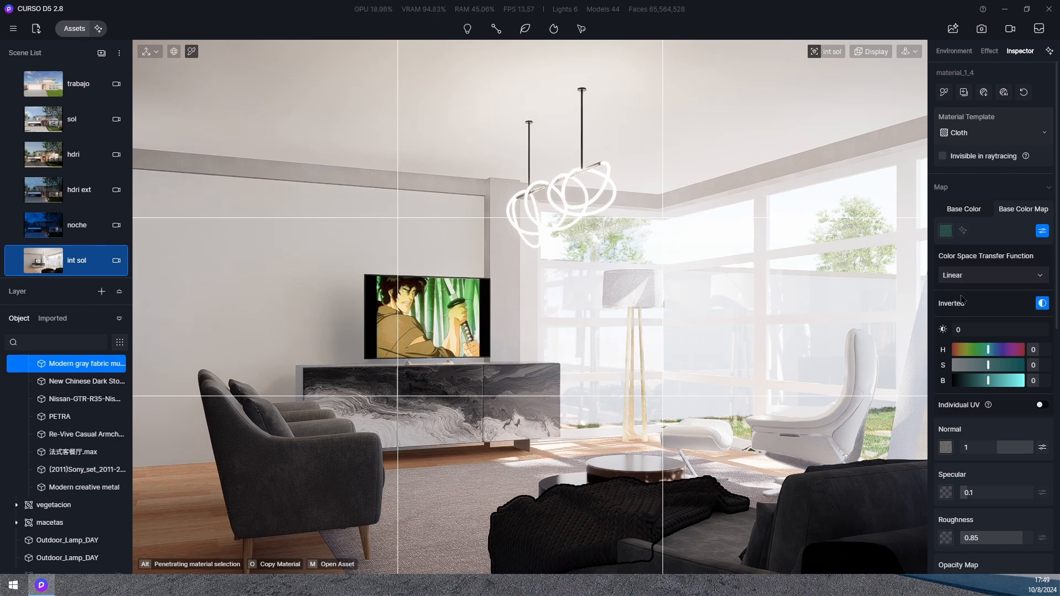
Step: Lighten the knitted throw's cloth material by setting its Base Color to a neutral gray with HSV value 40
click(961, 210)
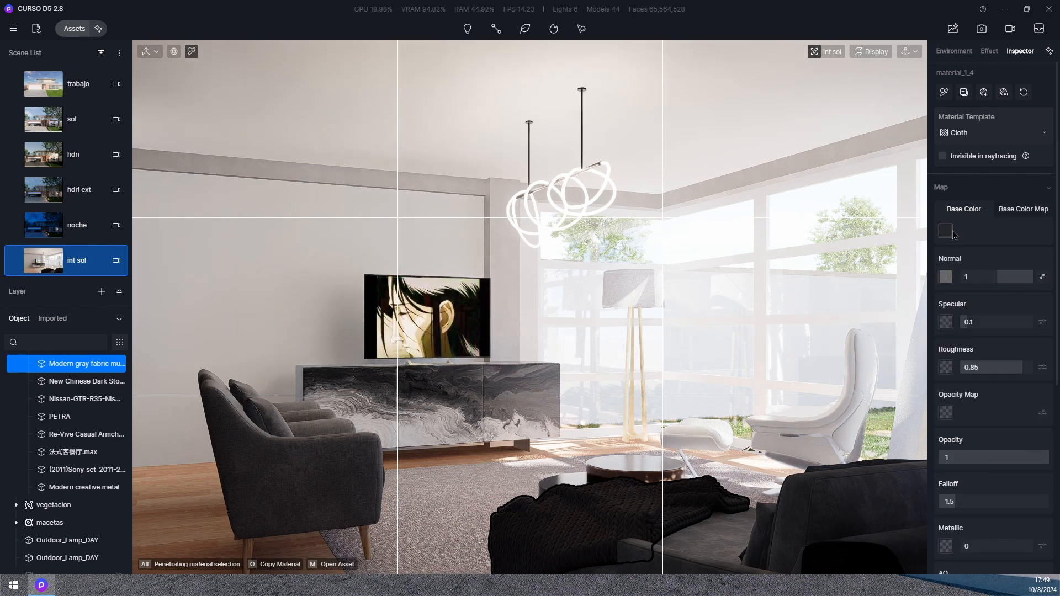
click(945, 230)
click(937, 308)
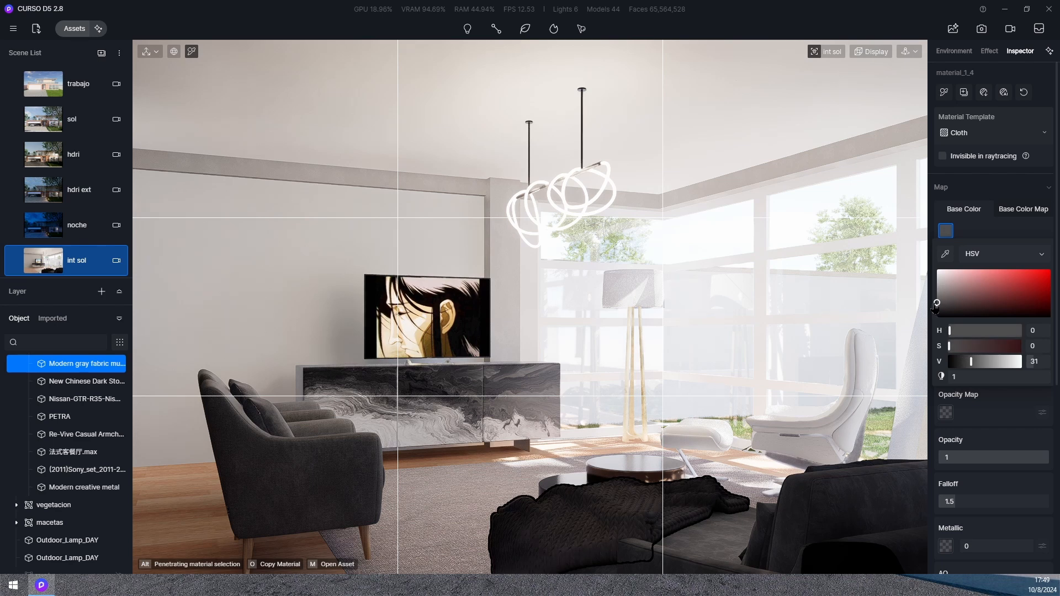
click(934, 302)
click(935, 299)
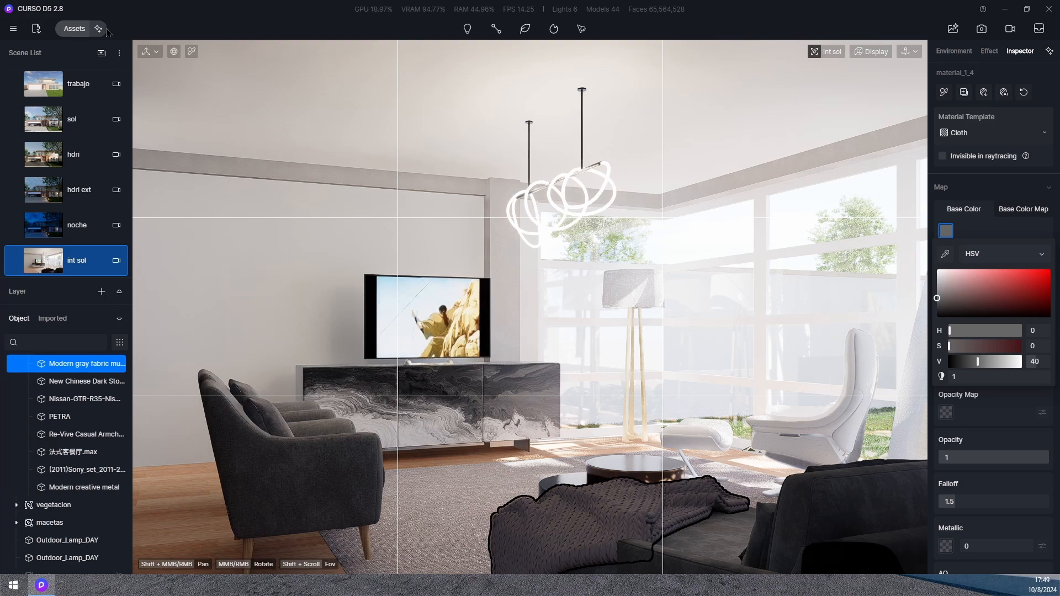
Step: Place the local tableware corona.max vase on the round coffee table, at about X -13775, Y 3383 and Z 230
click(81, 34)
drag(717, 210, 182, 174)
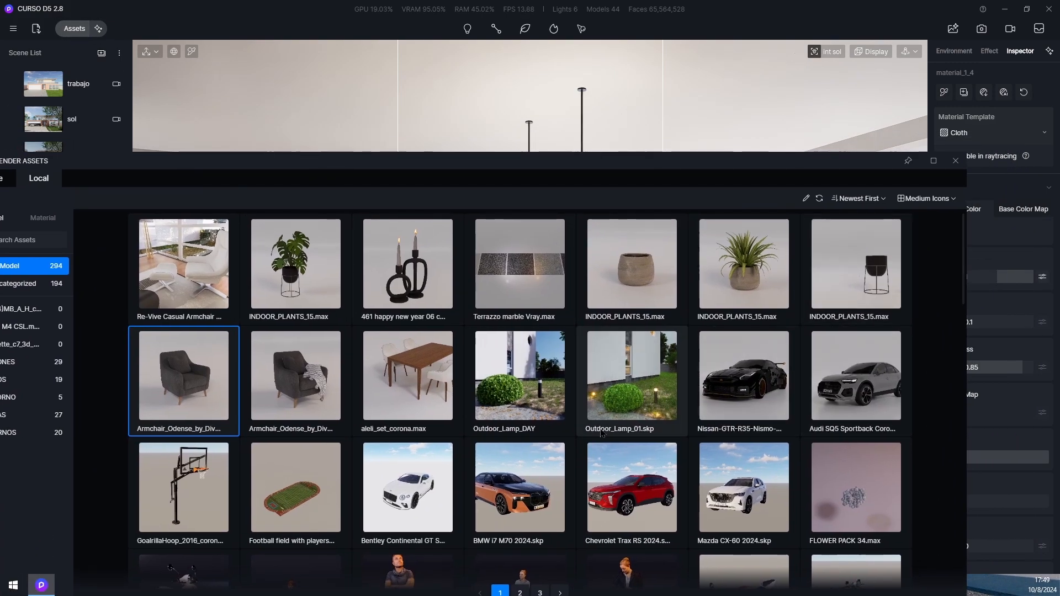
scroll(602, 431, down, 3)
scroll(602, 433, down, 3)
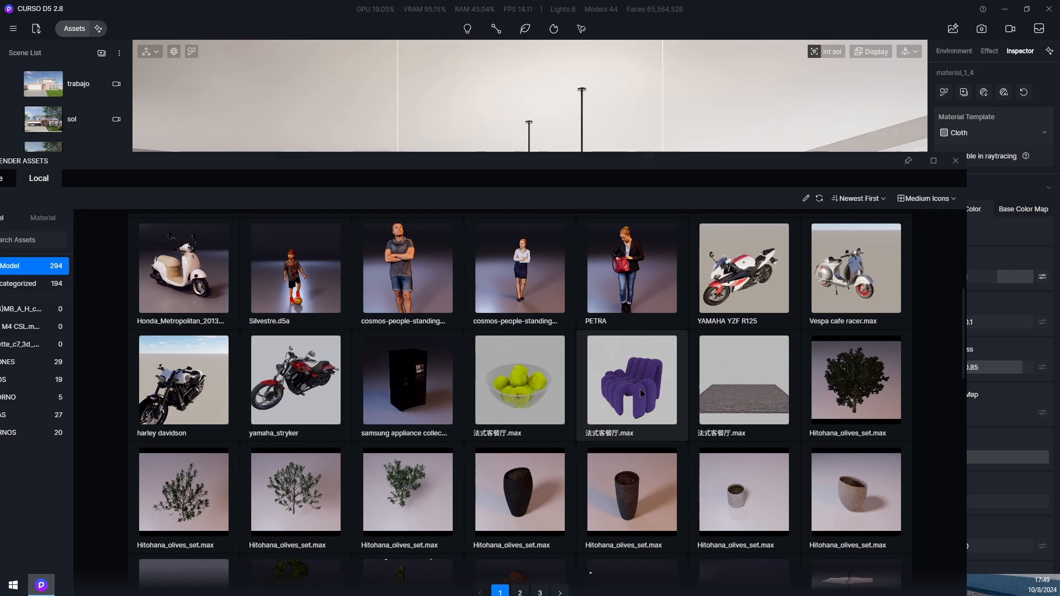
scroll(640, 393, down, 5)
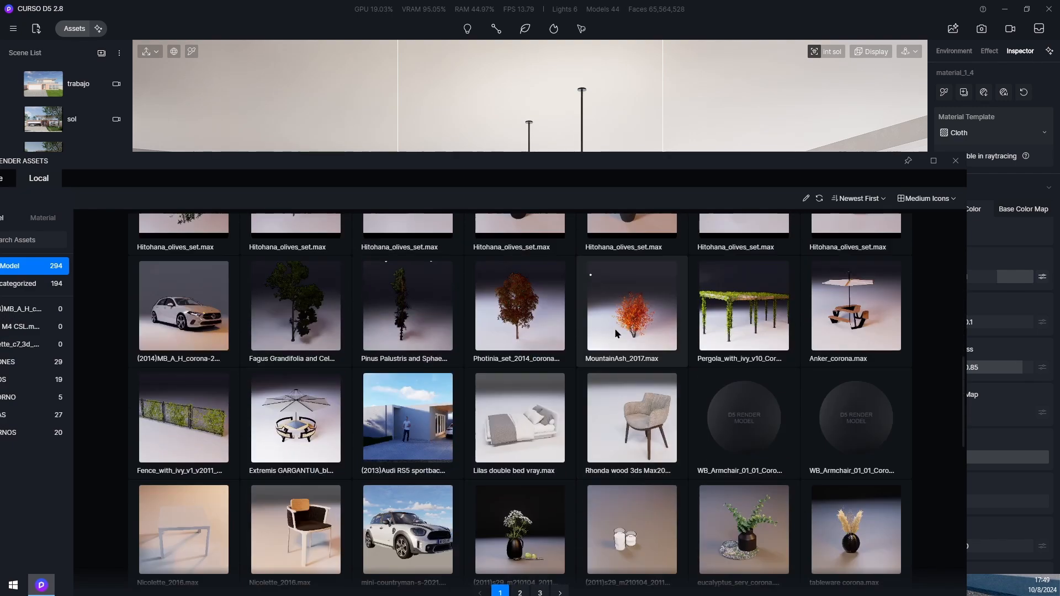
scroll(620, 348, down, 2)
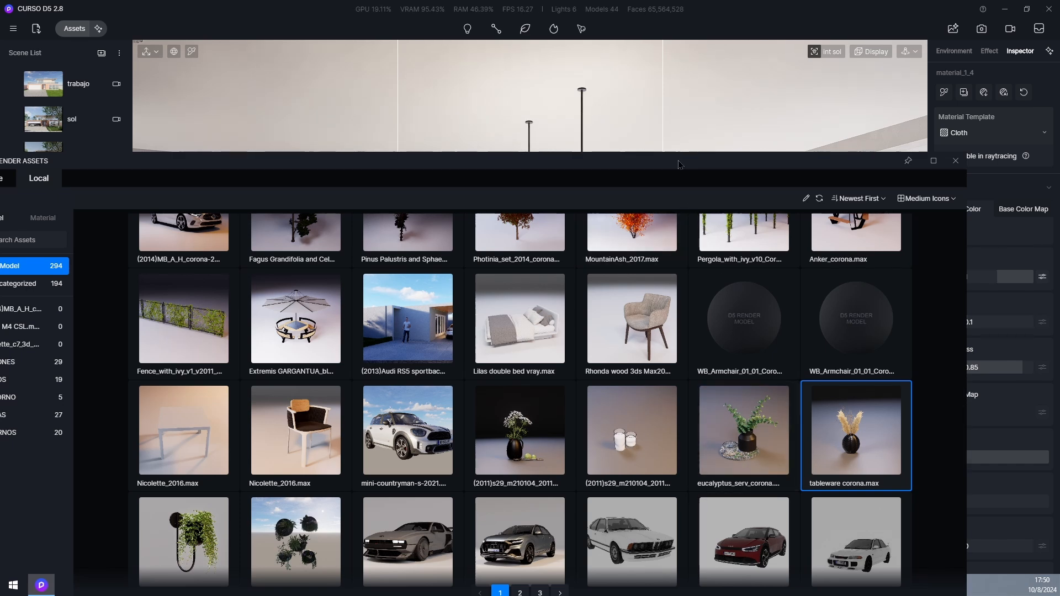
drag(678, 165, 365, 558)
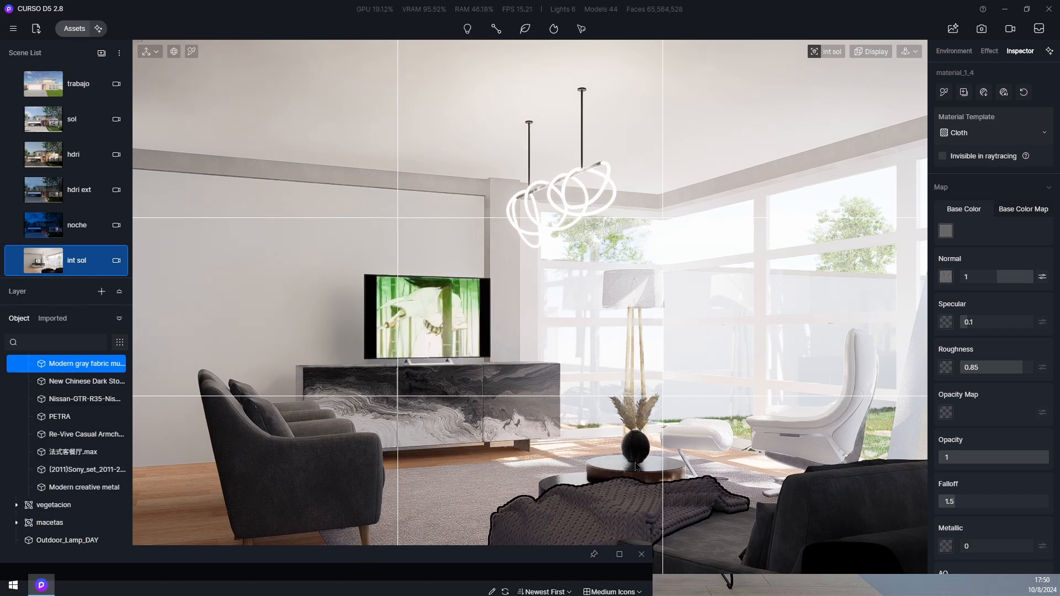
click(636, 466)
Step: Place the potted monstera INDOOR_PLANTS_15.max on the floor between the TV console and floor lamp, at about X -16061, Y 2530
drag(474, 560, 370, 131)
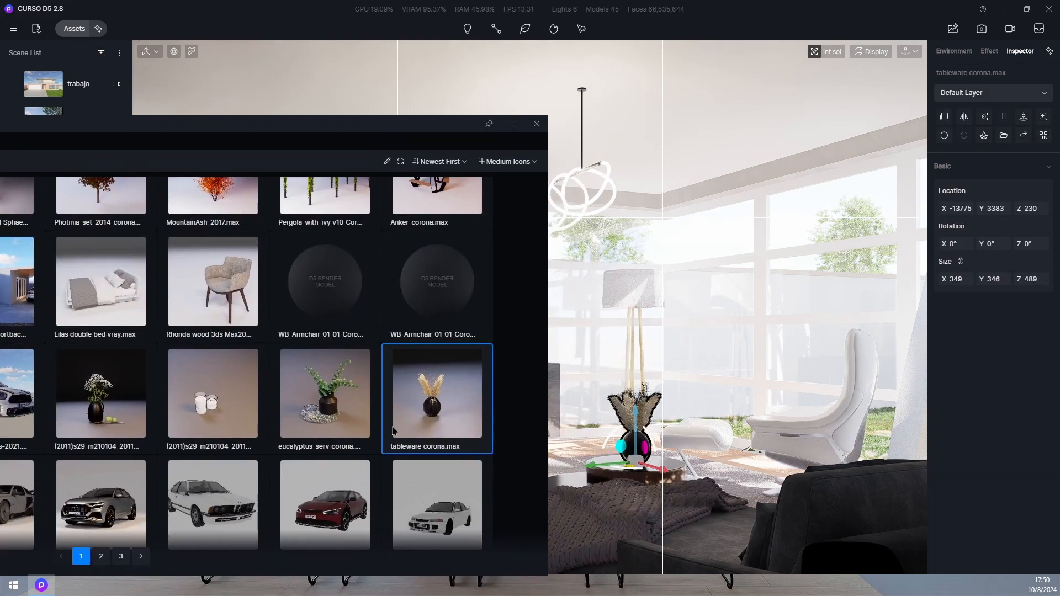
scroll(386, 397, up, 2)
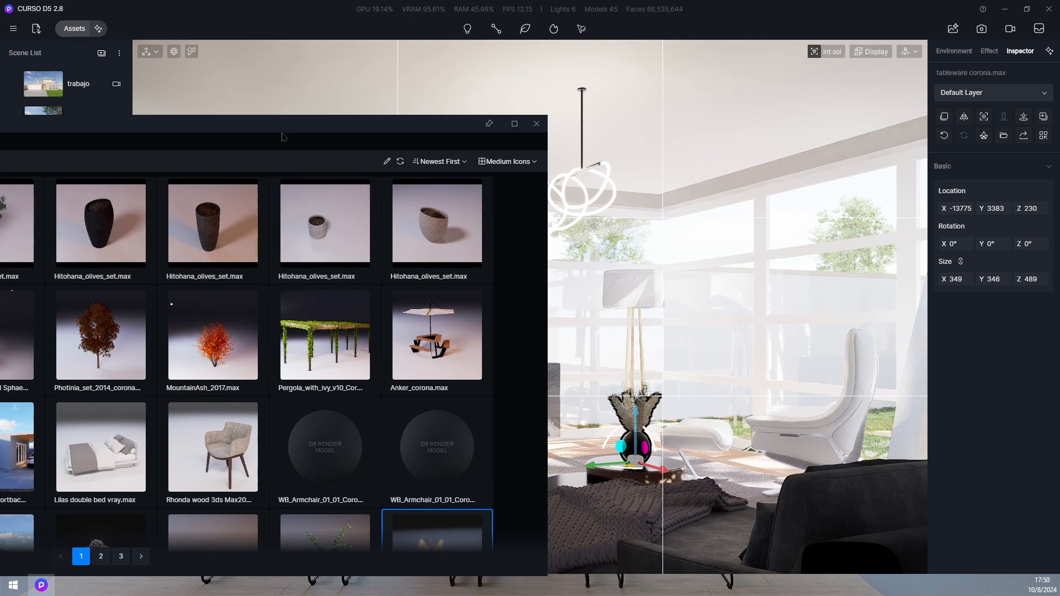
drag(281, 134, 760, 122)
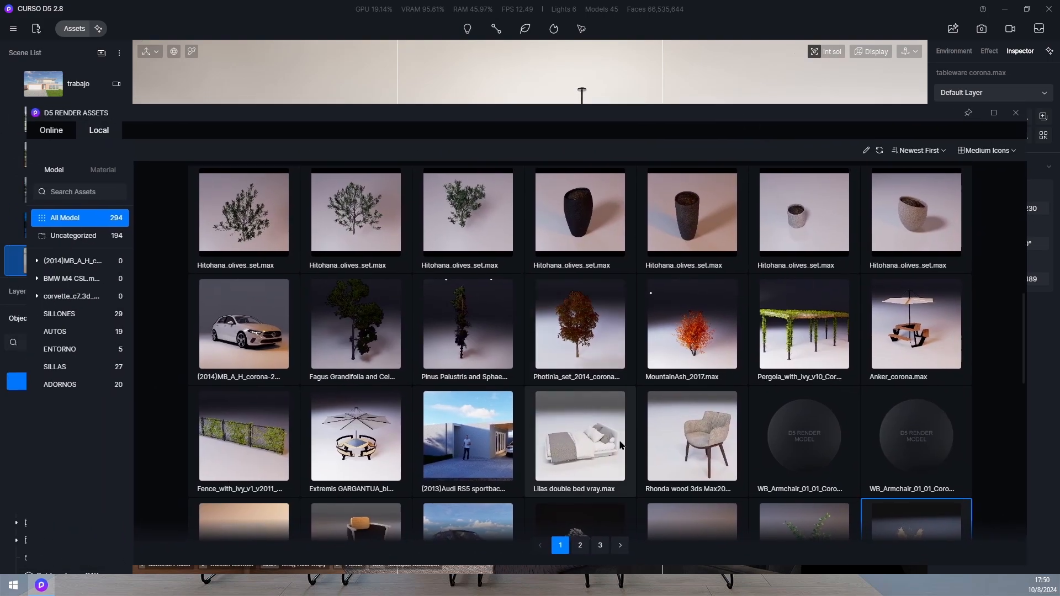
scroll(621, 432, up, 5)
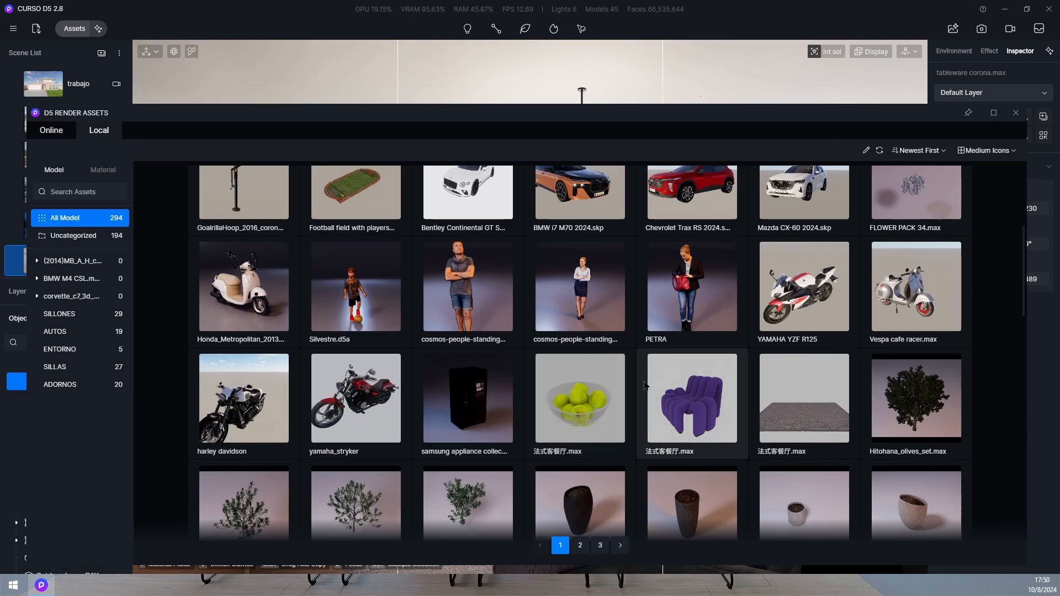
scroll(643, 390, up, 4)
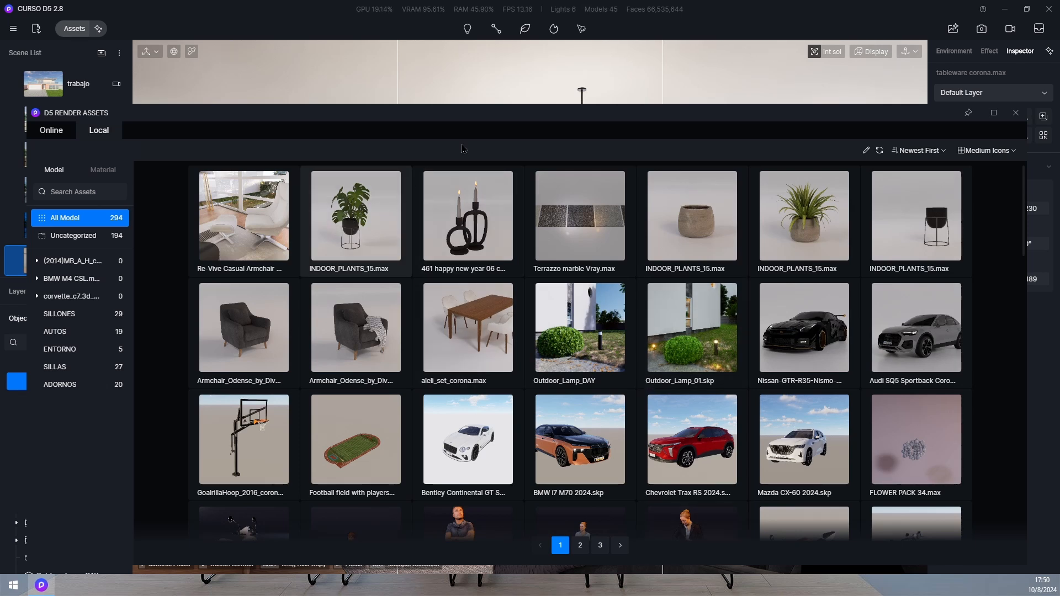
click(356, 236)
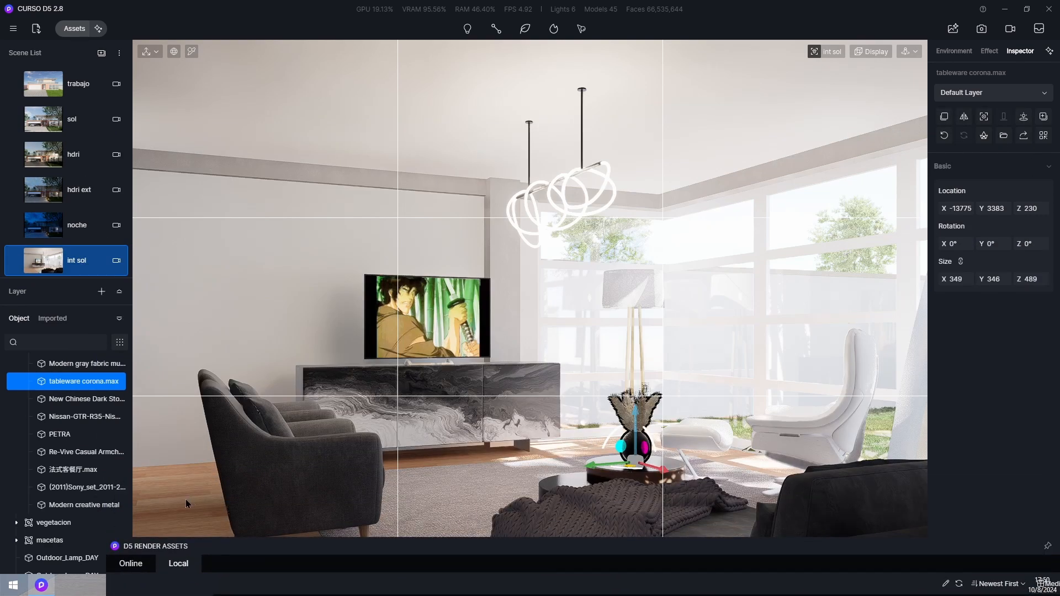
drag(309, 552, 816, 149)
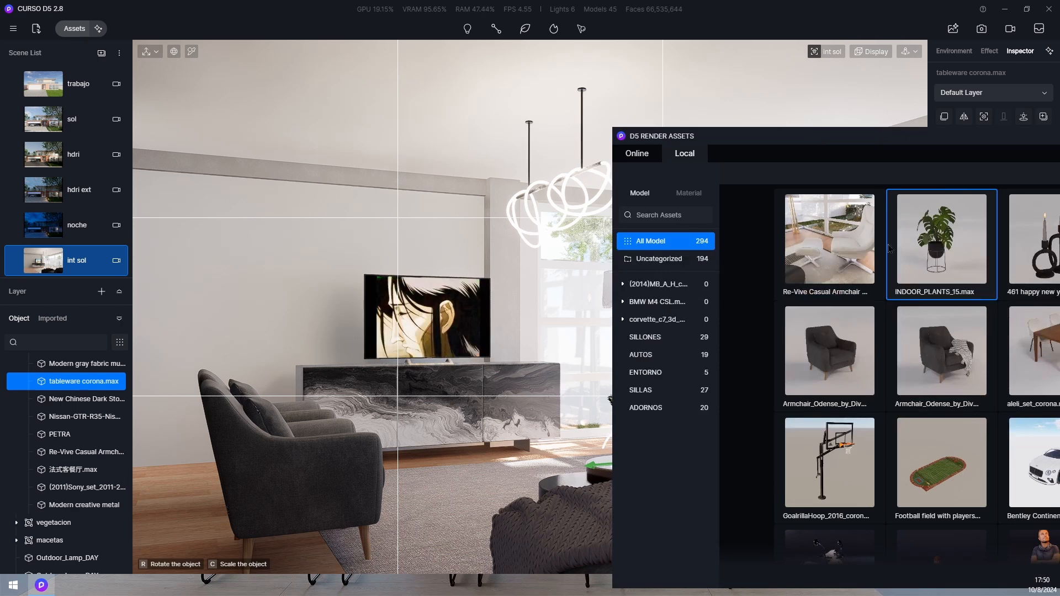
click(915, 271)
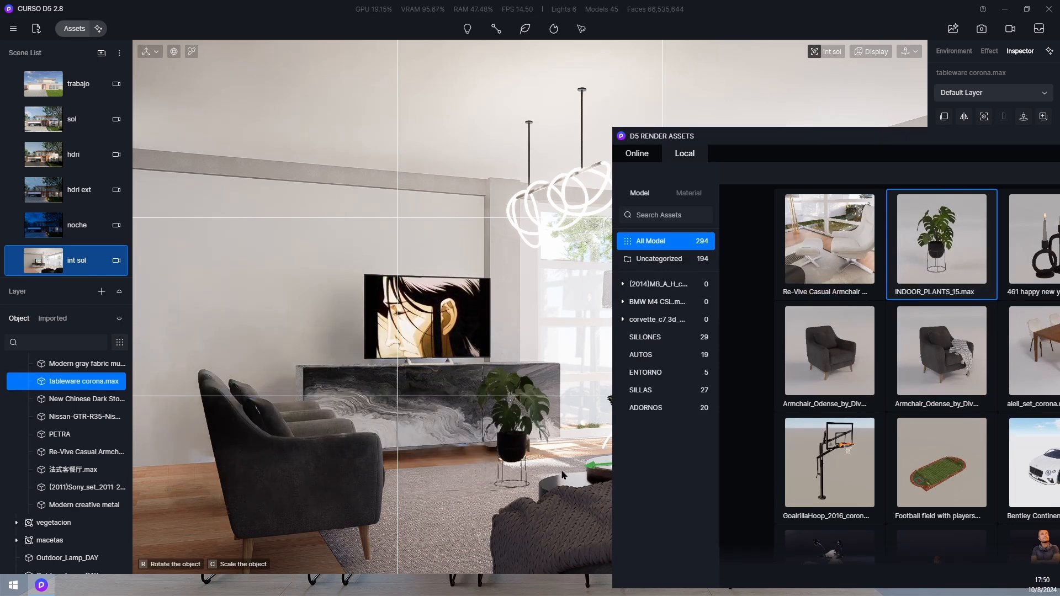
click(584, 445)
Step: Place the (2013)A bunch of Pampas floor vase behind the dark armchair, at about X -15750 and Y 5713
drag(728, 141, 91, 118)
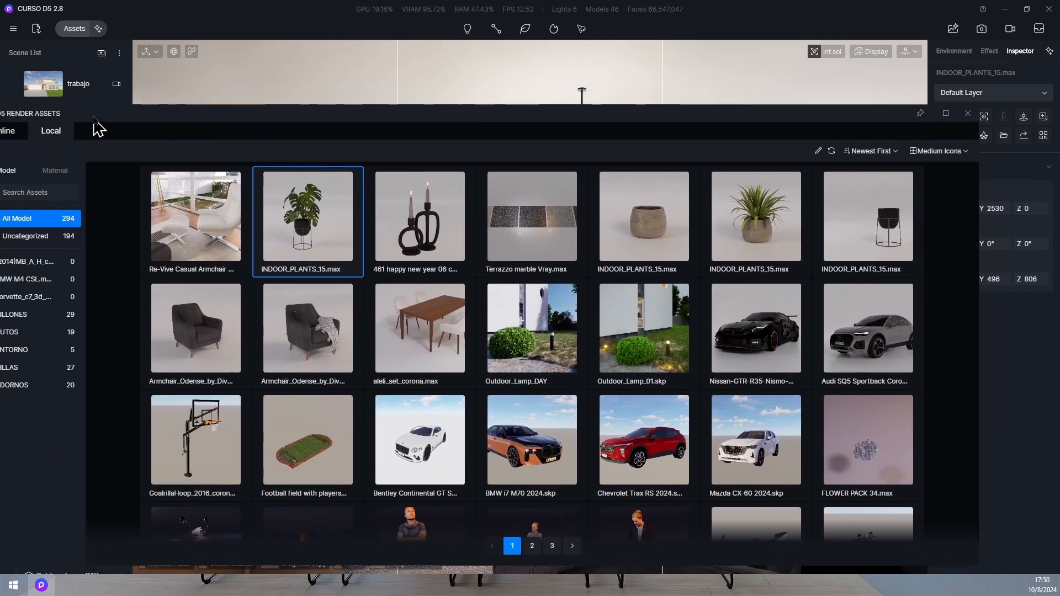
scroll(619, 377, down, 9)
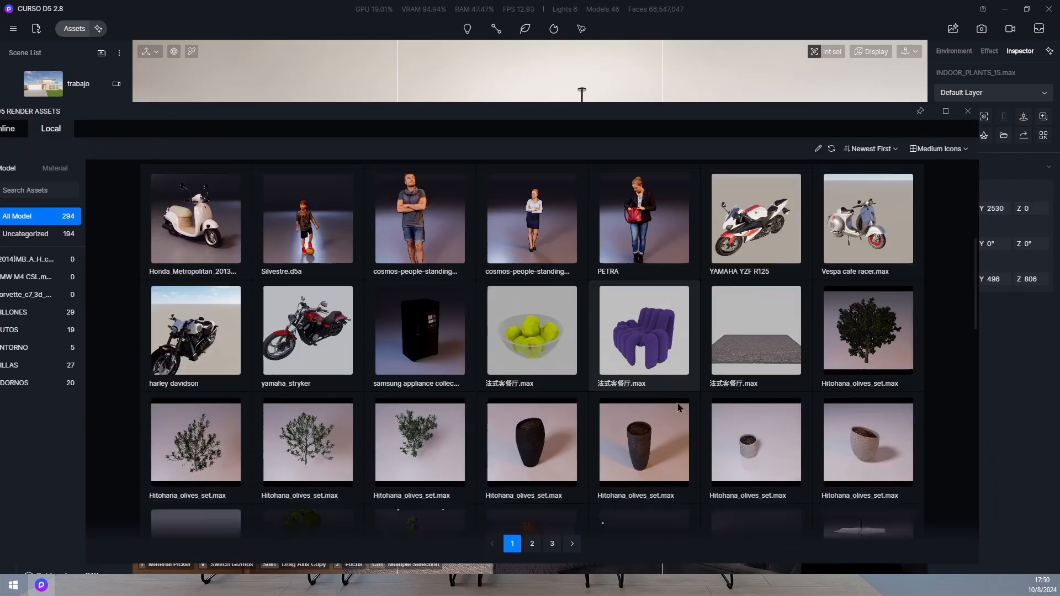
scroll(680, 406, down, 6)
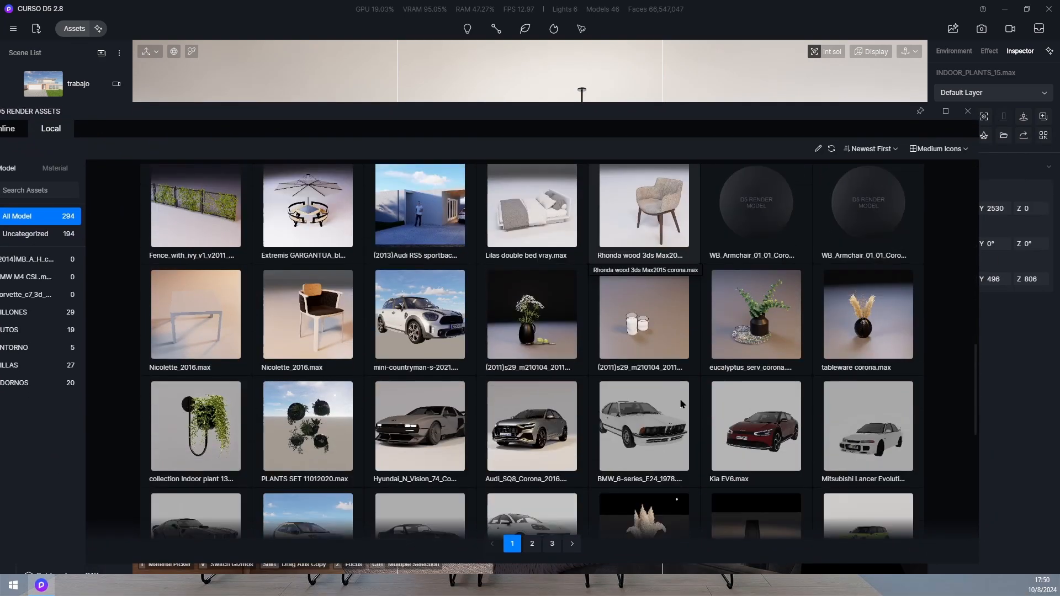
scroll(680, 408, down, 2)
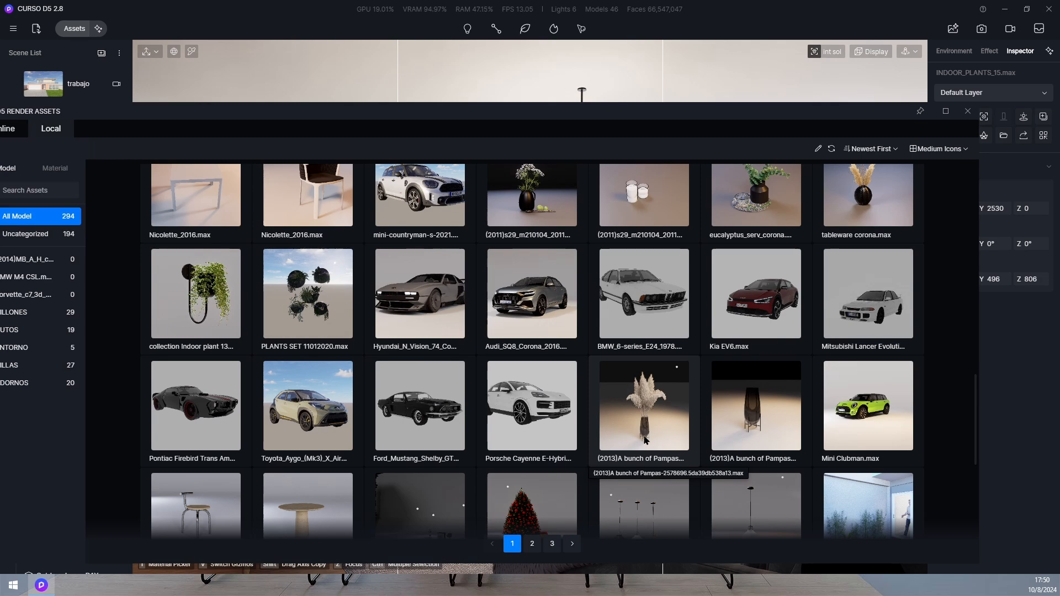
click(727, 375)
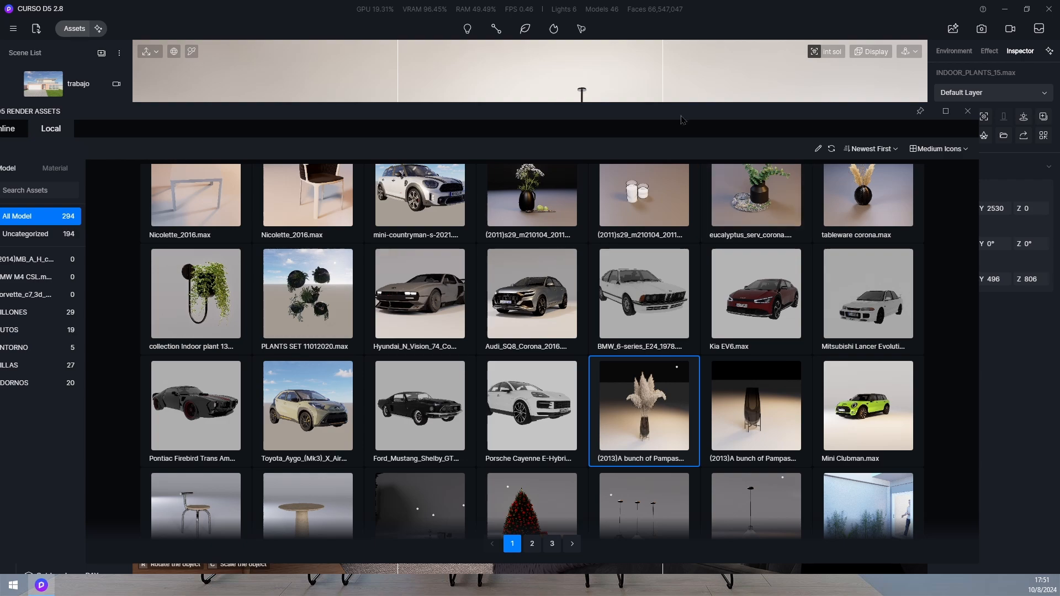
drag(679, 113, 709, 556)
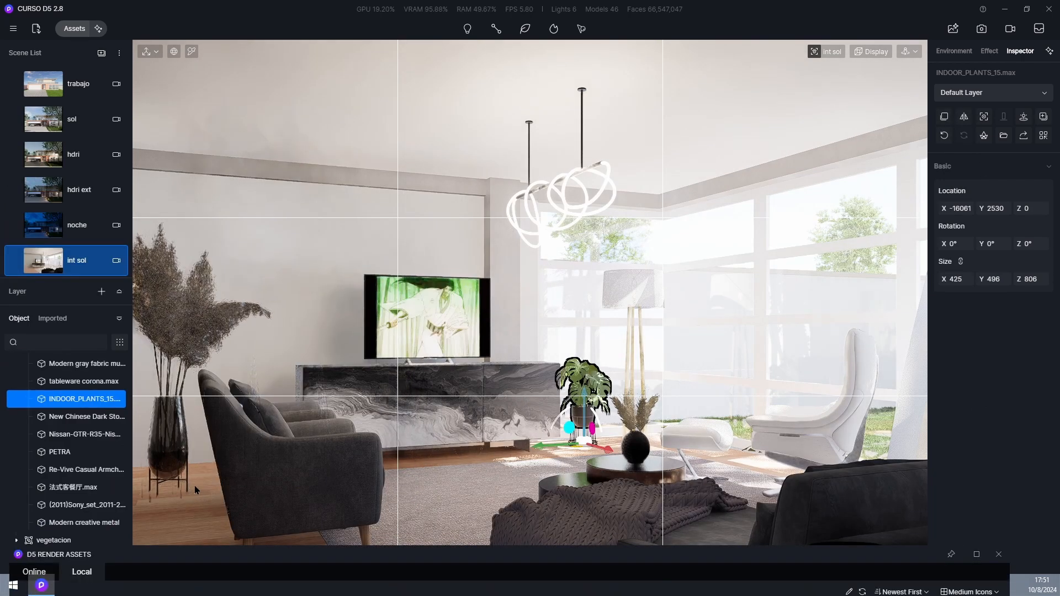
click(188, 482)
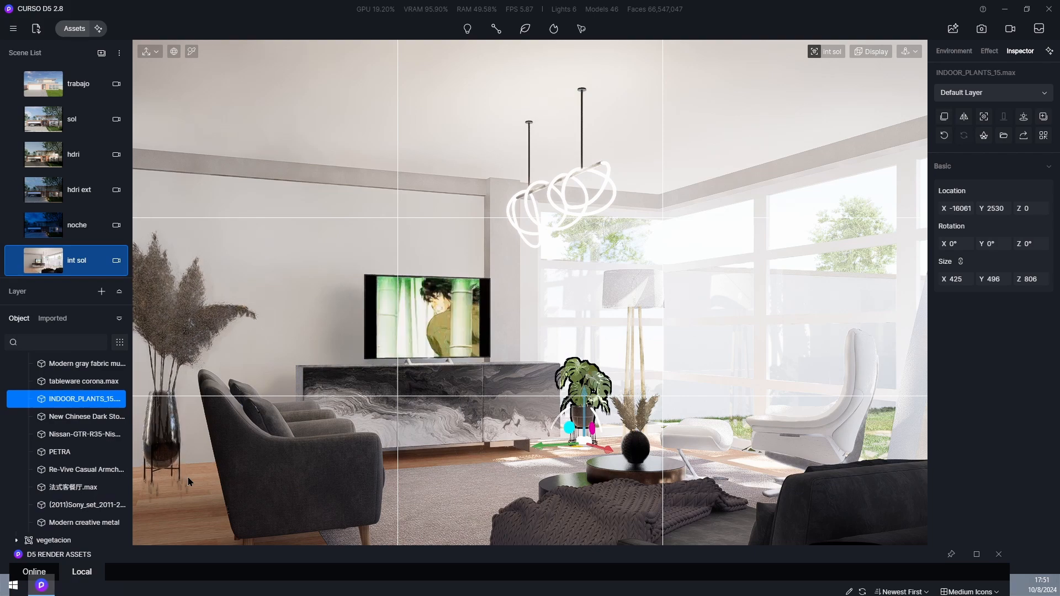
click(163, 475)
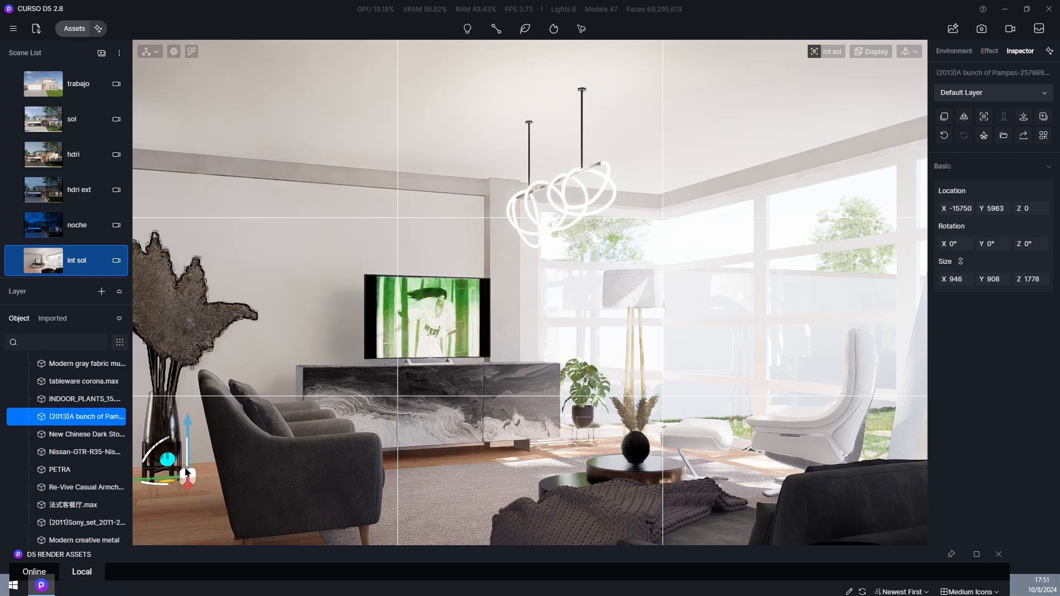
drag(149, 480, 173, 483)
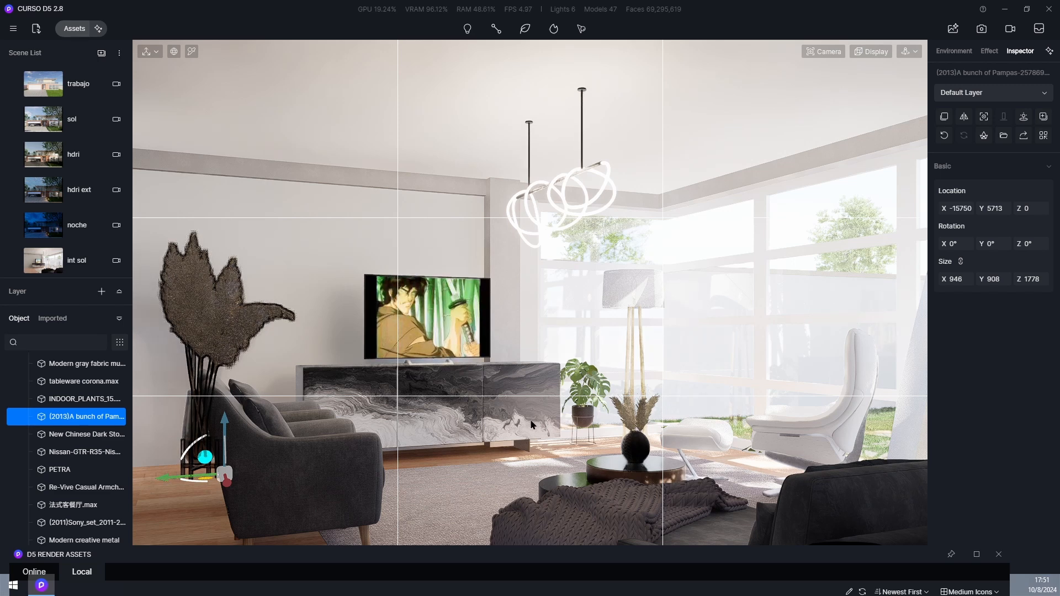
key(Escape)
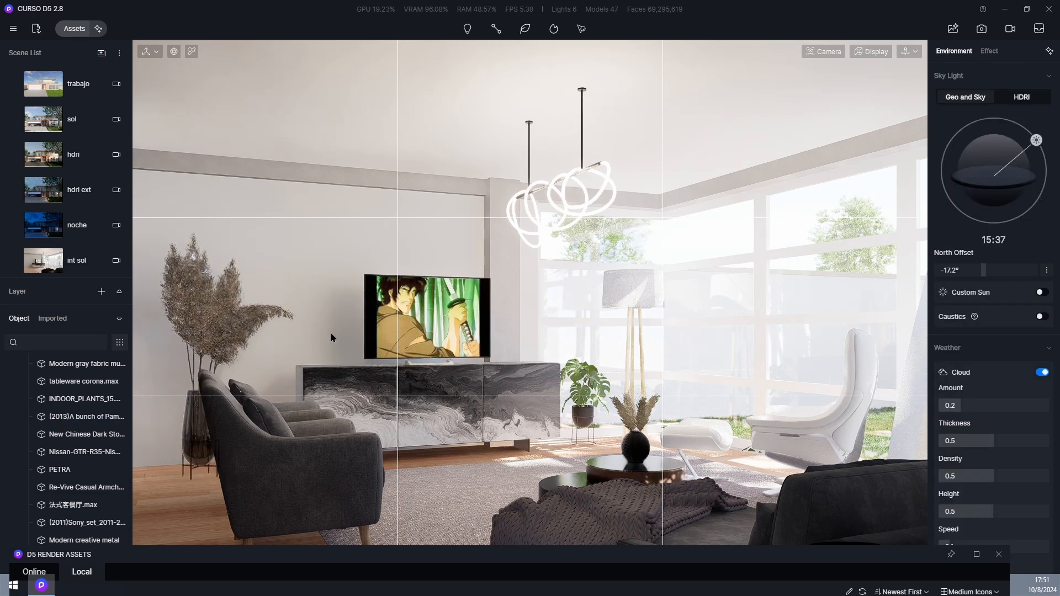
Step: Select the TV inside the interior group and scale it up slightly on the marble console
click(452, 330)
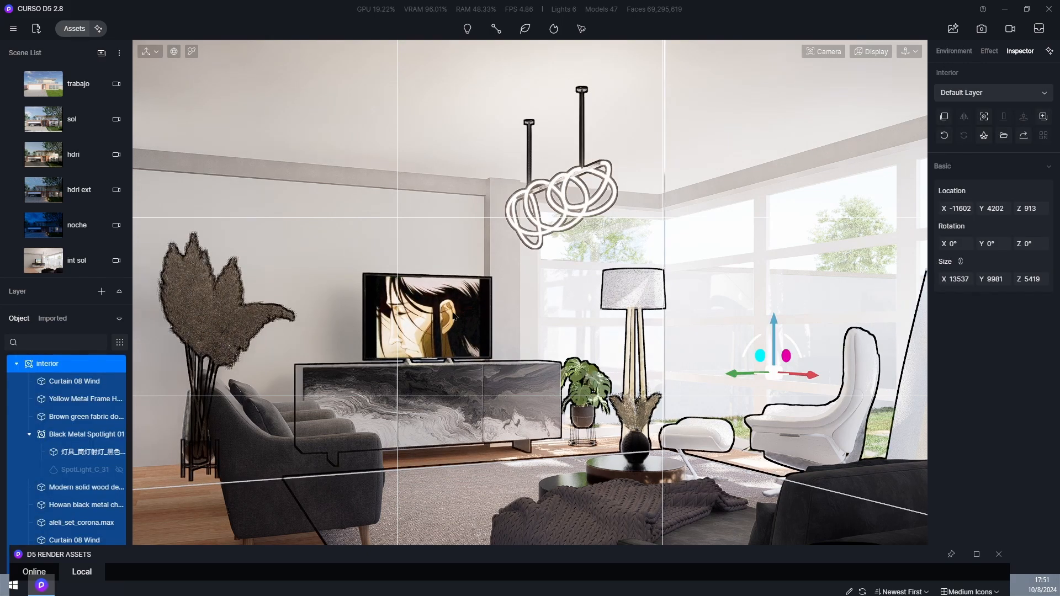
double_click(451, 315)
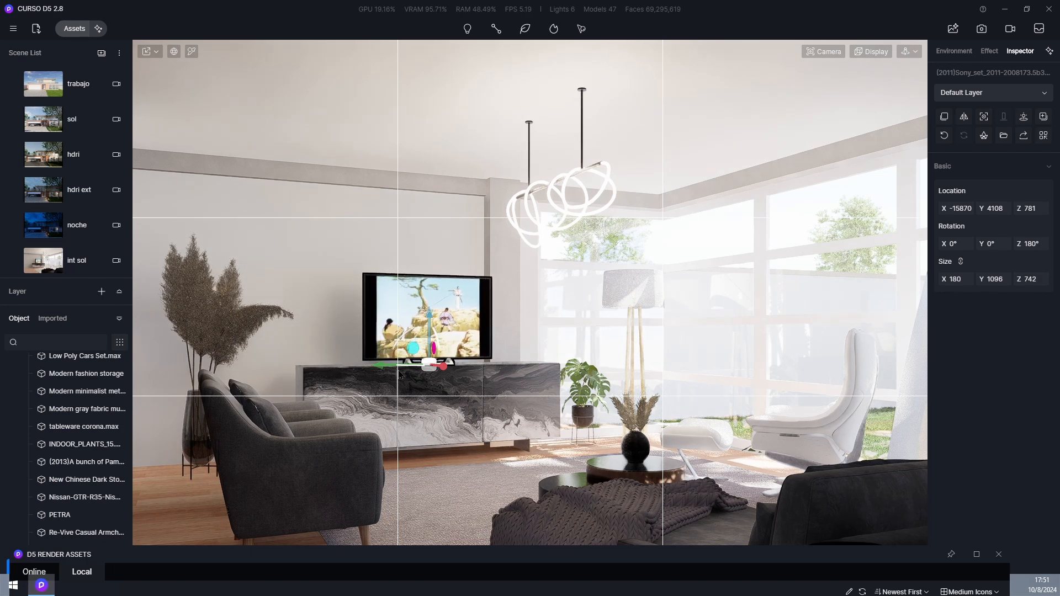
key(space)
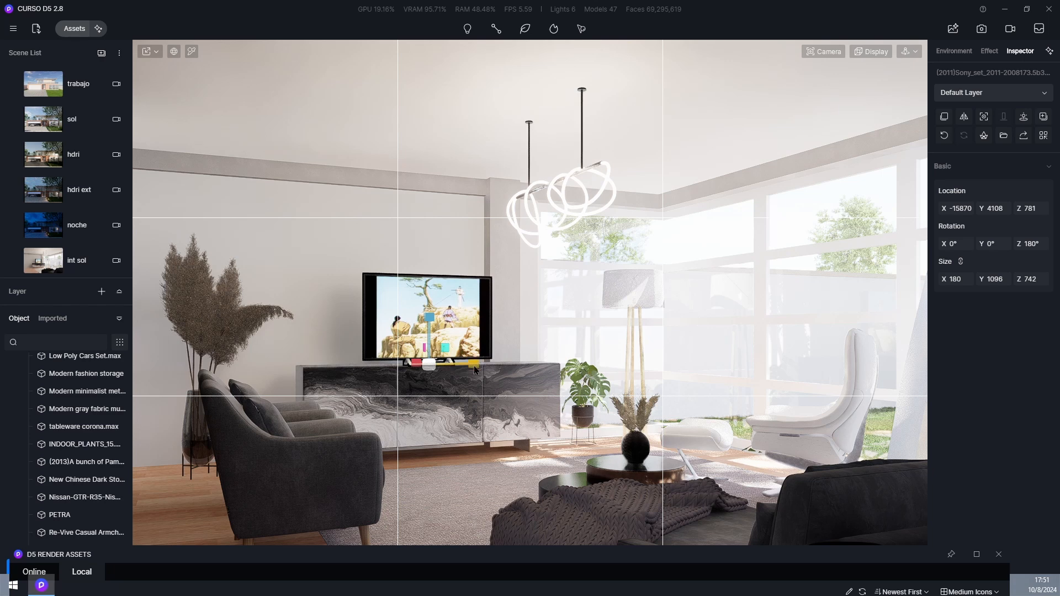
drag(476, 366, 486, 367)
key(Escape)
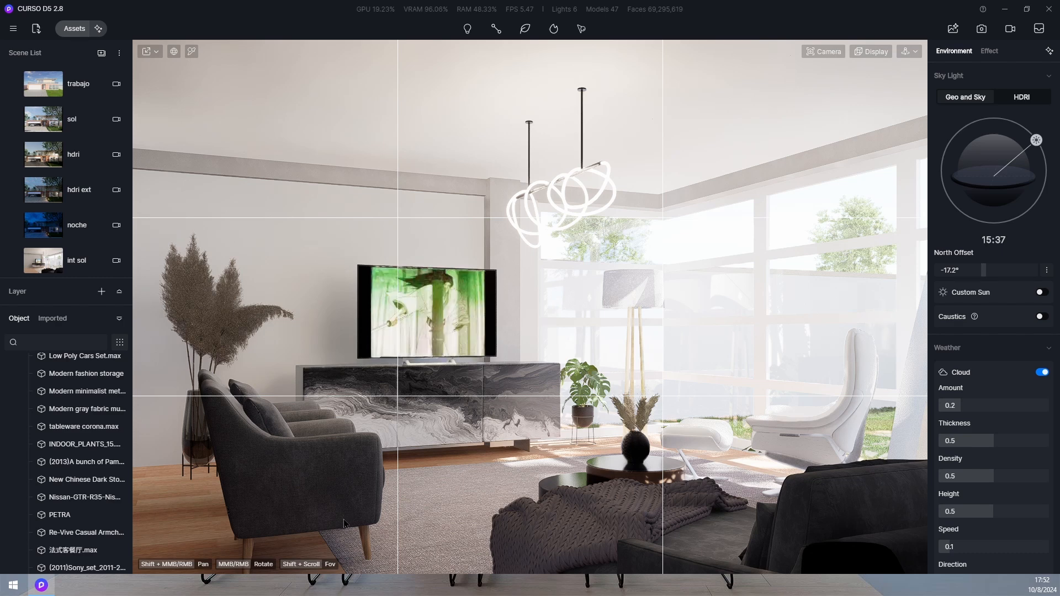
Step: Turn off auto exposure and set Exposure to 0.16, Highlight Local Exposure to 0.6, Shadow Local Exposure to 0.3 and Contrast to about -0.02
click(991, 51)
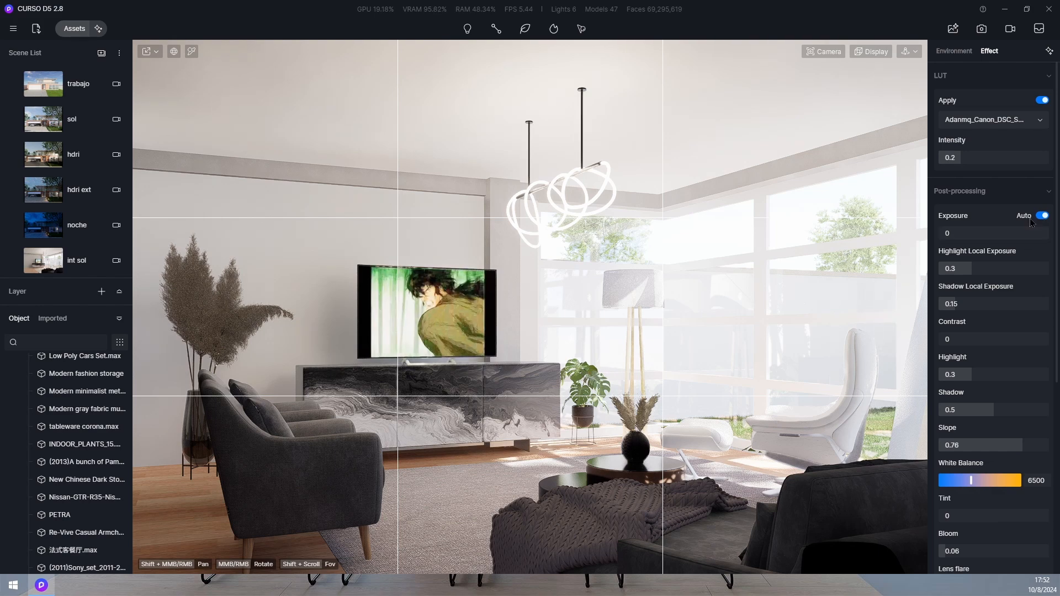
click(1000, 235)
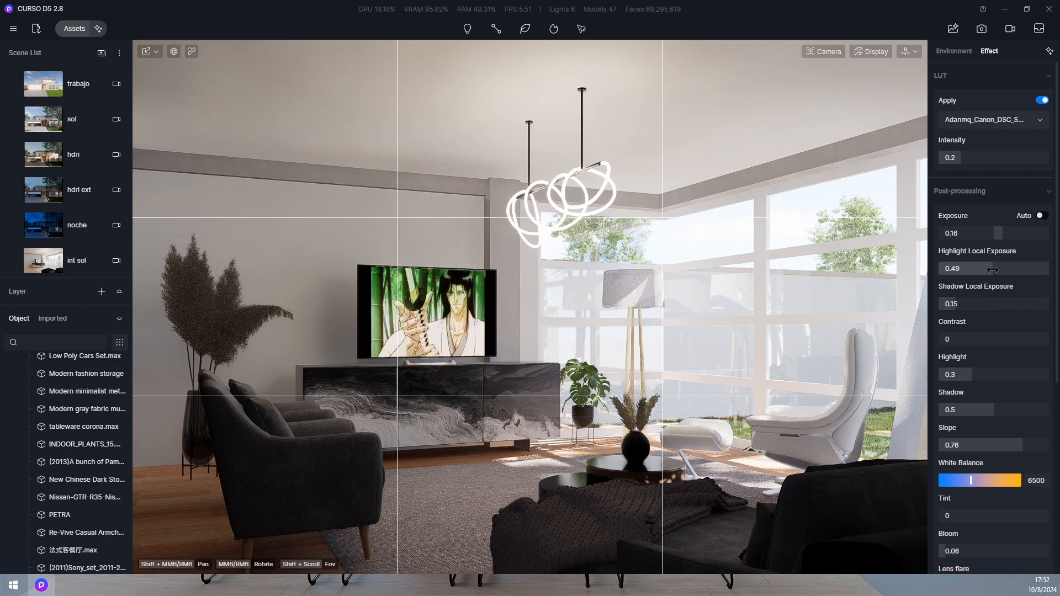
drag(998, 269, 1003, 270)
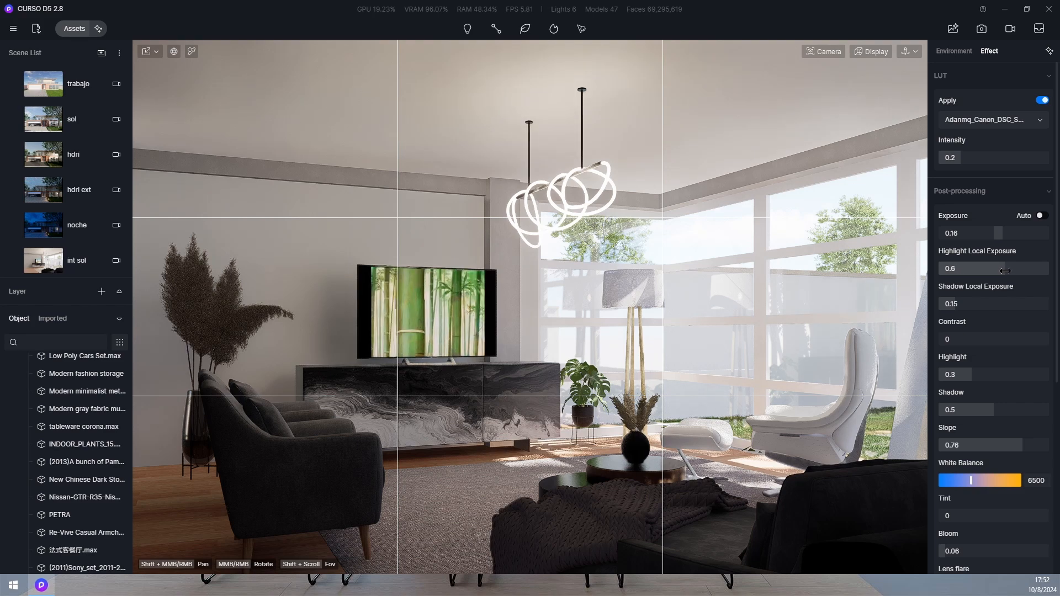
mouse_move(954, 304)
mouse_down()
mouse_move(1021, 304)
mouse_move(974, 310)
mouse_up()
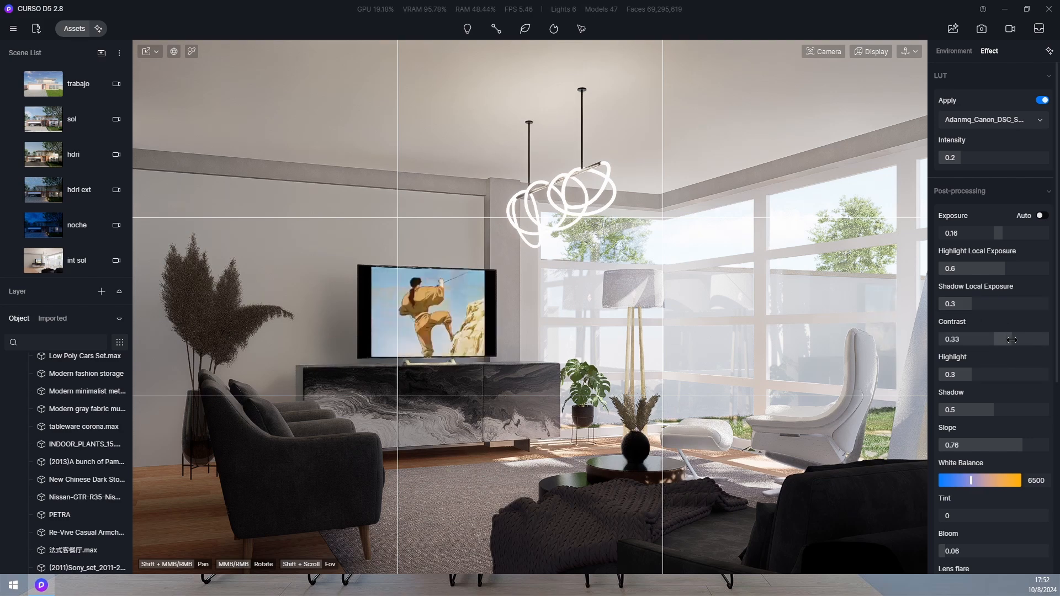
drag(1011, 339, 990, 343)
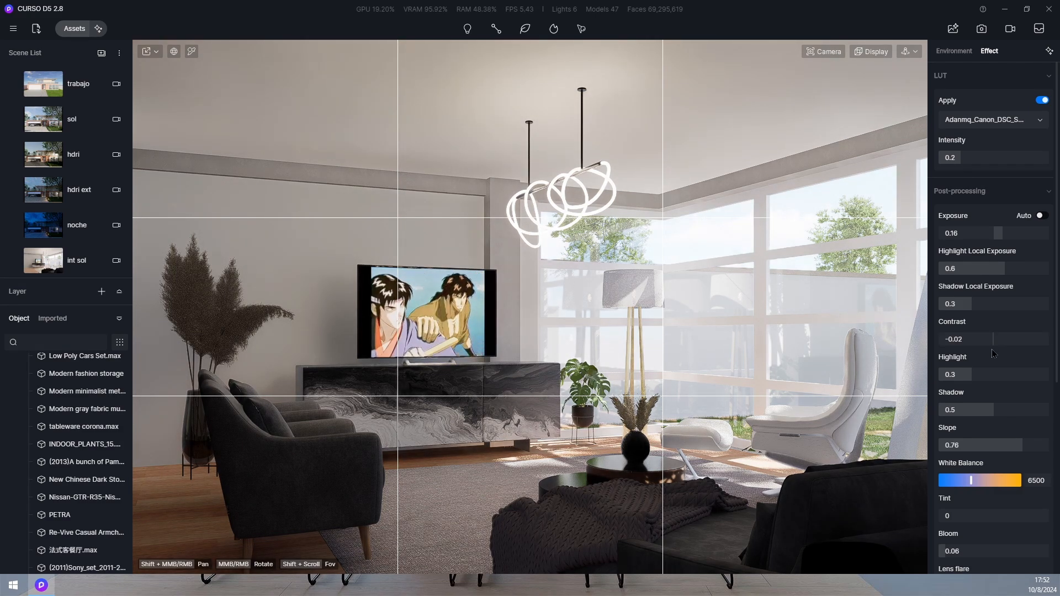
Step: Set the post-processing Shadow to 0.4 and Bloom to 0
drag(1003, 369, 983, 426)
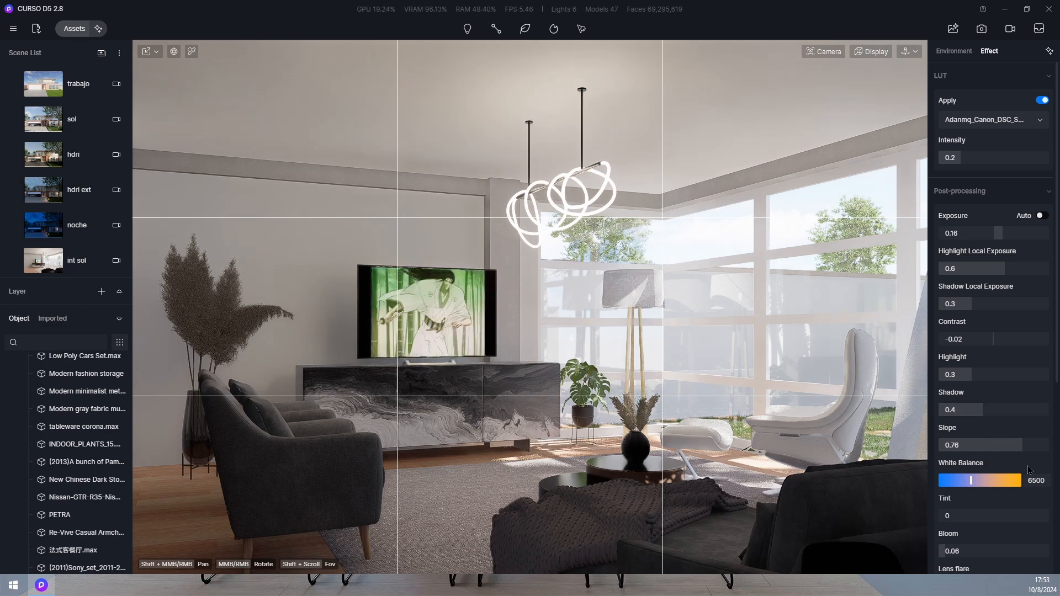
scroll(997, 565, down, 1)
scroll(996, 565, down, 1)
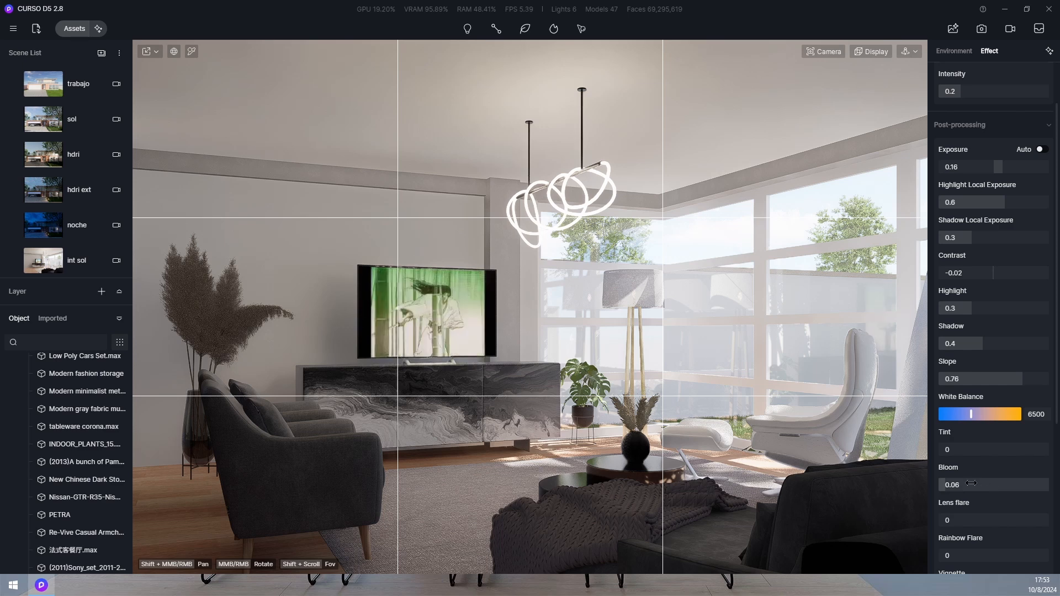
drag(990, 486, 932, 486)
scroll(1020, 510, down, 1)
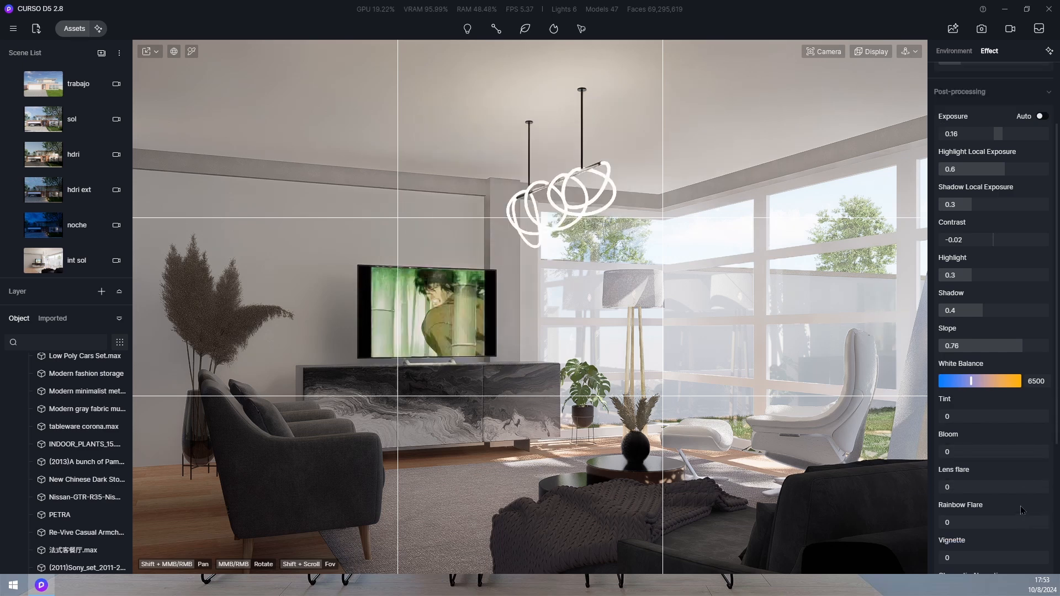
Step: Set the post-processing Saturation to 0.1
scroll(1019, 509, down, 1)
scroll(1015, 511, down, 1)
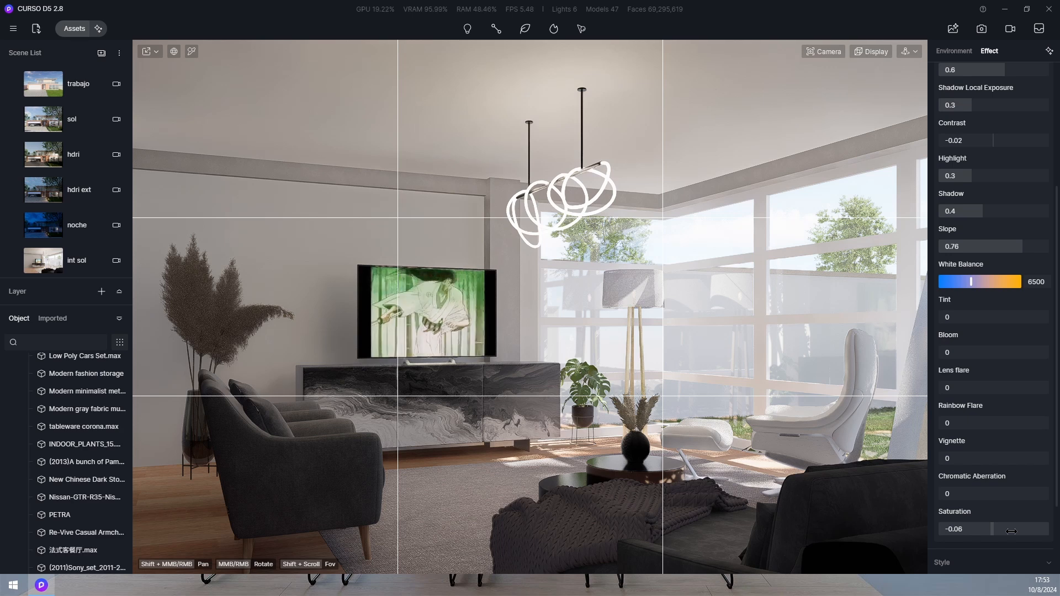
double_click(1011, 531)
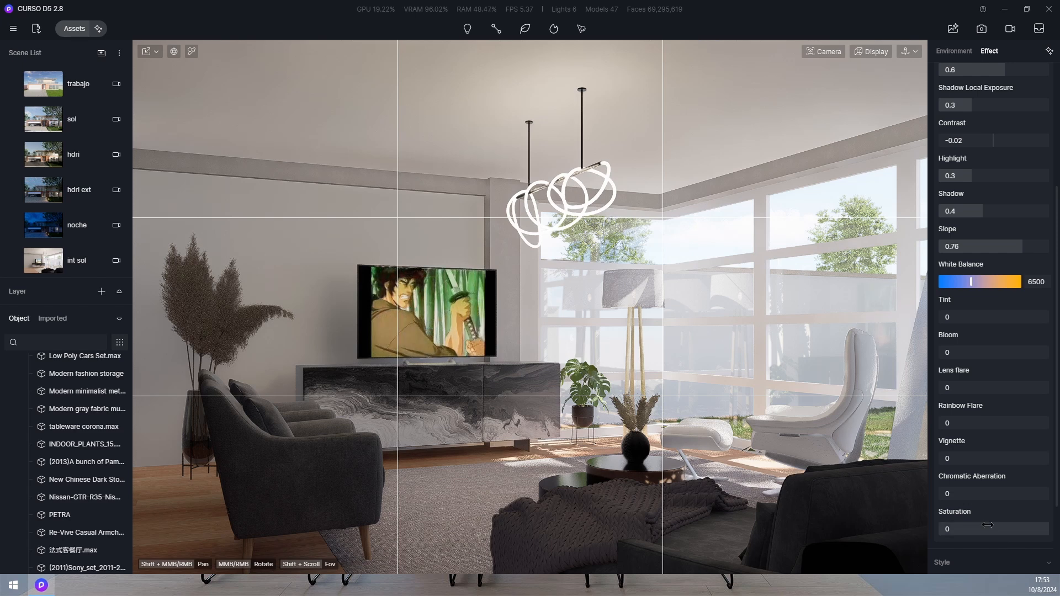
drag(1000, 527, 1007, 526)
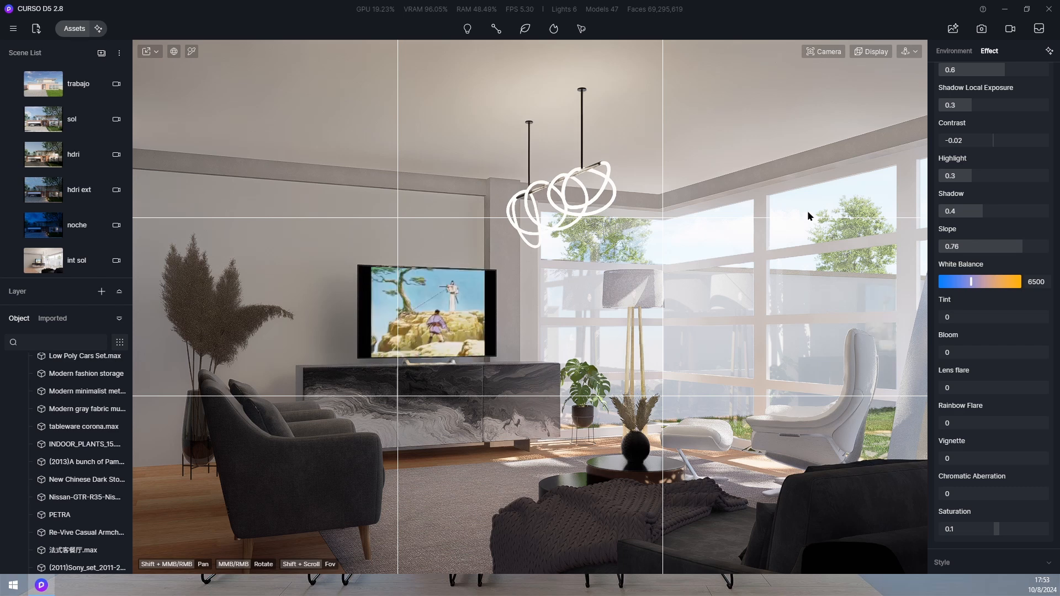
scroll(1004, 529, down, 3)
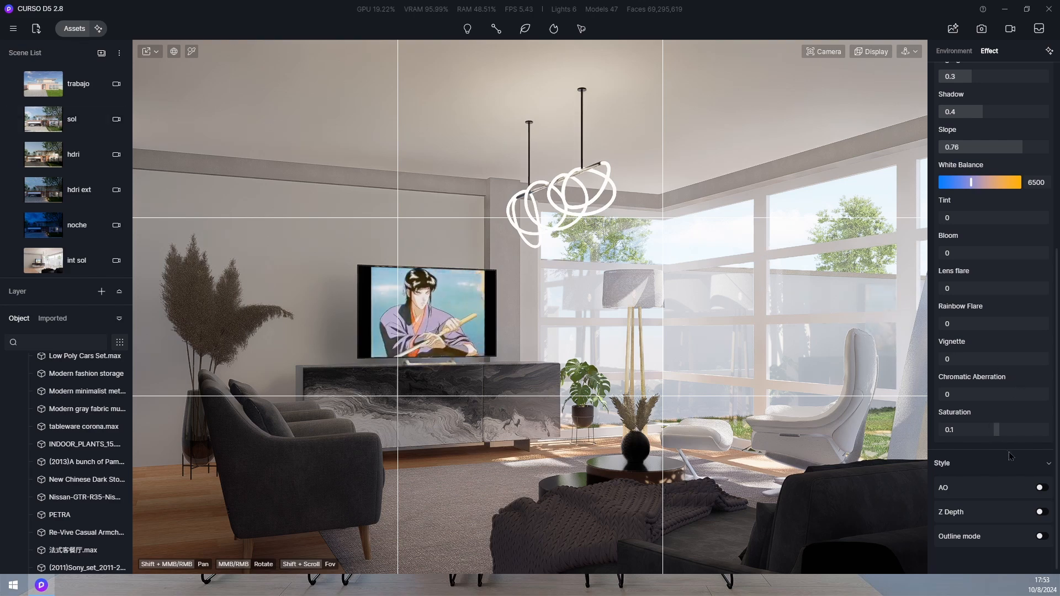
Step: Compare the view with the LUT off and on, and try the Day Night LUT at 0.1 intensity
scroll(1008, 452, up, 9)
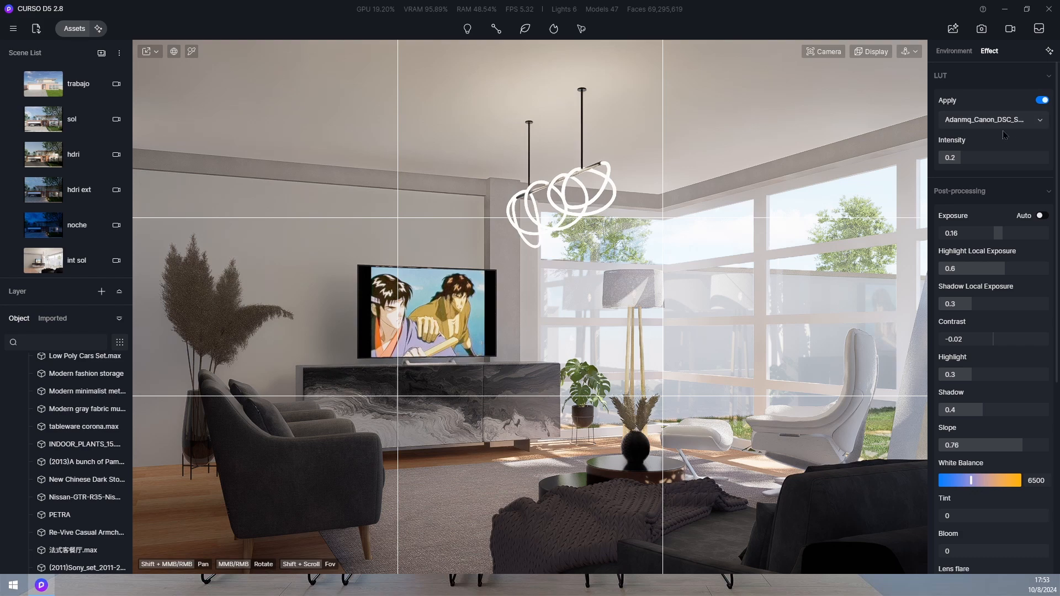
click(1043, 100)
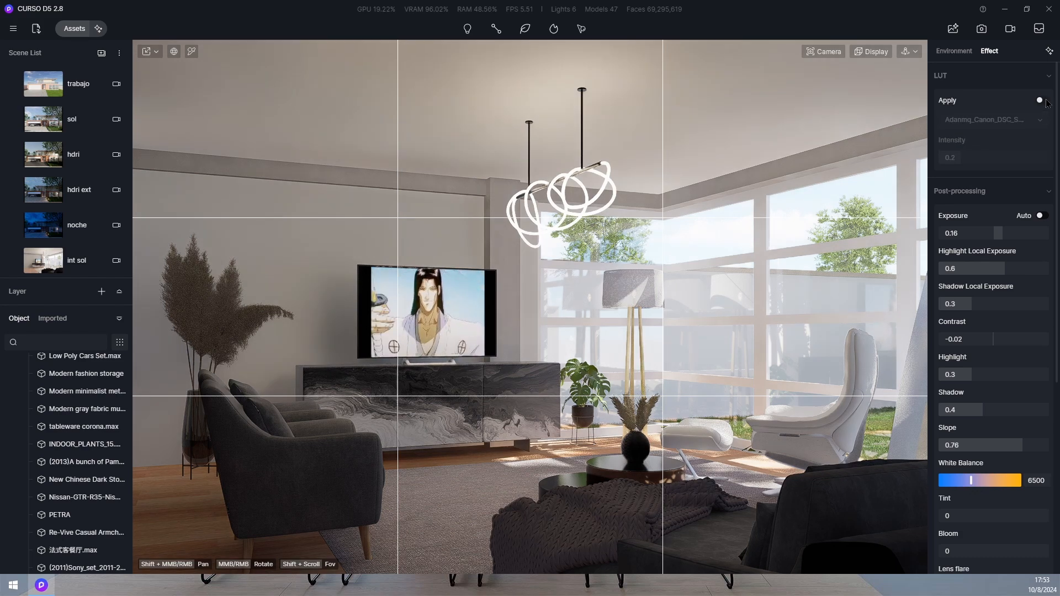
click(1040, 101)
click(1027, 120)
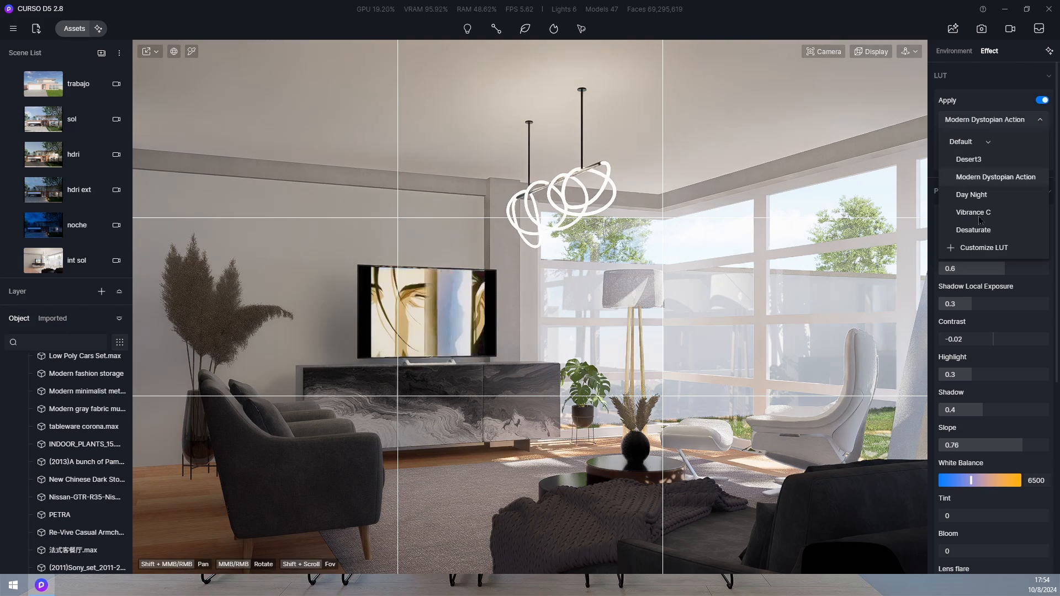
click(987, 199)
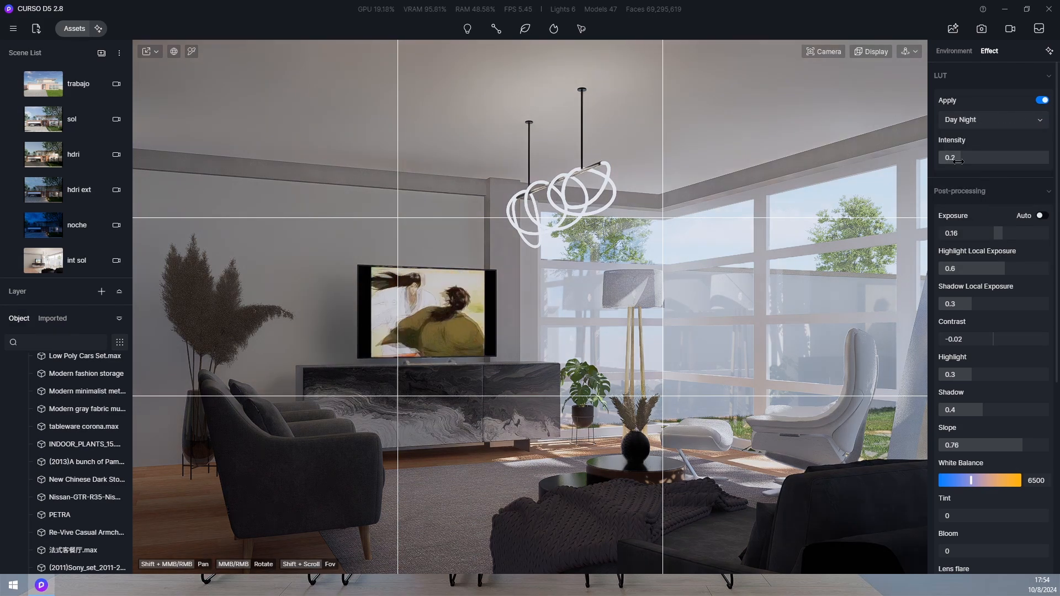
drag(969, 169, 950, 175)
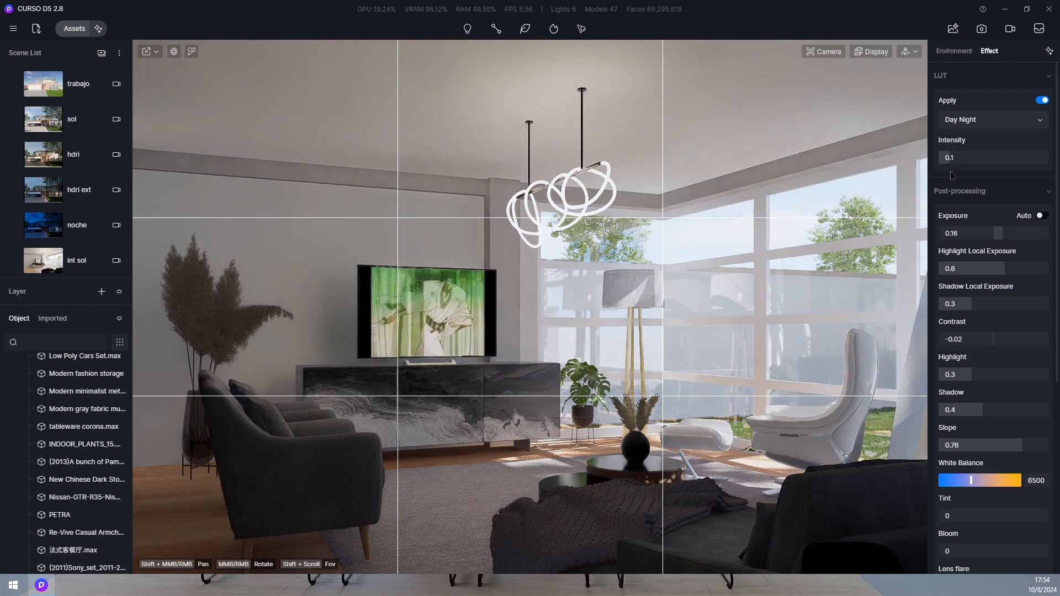
Step: Try the default Desert3 and Vibrance C LUTs on the living room view
click(987, 120)
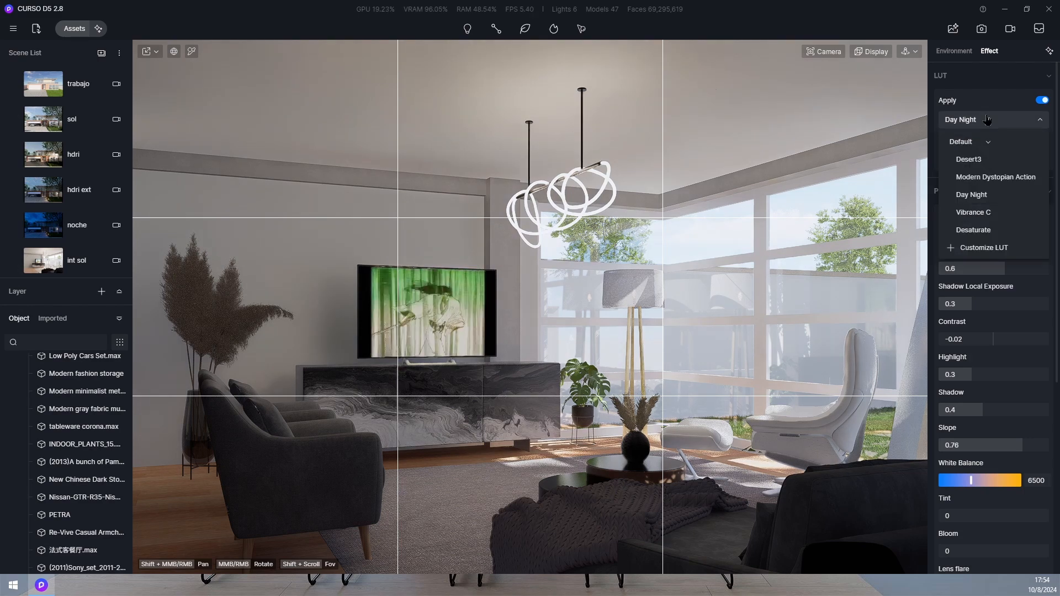
click(990, 160)
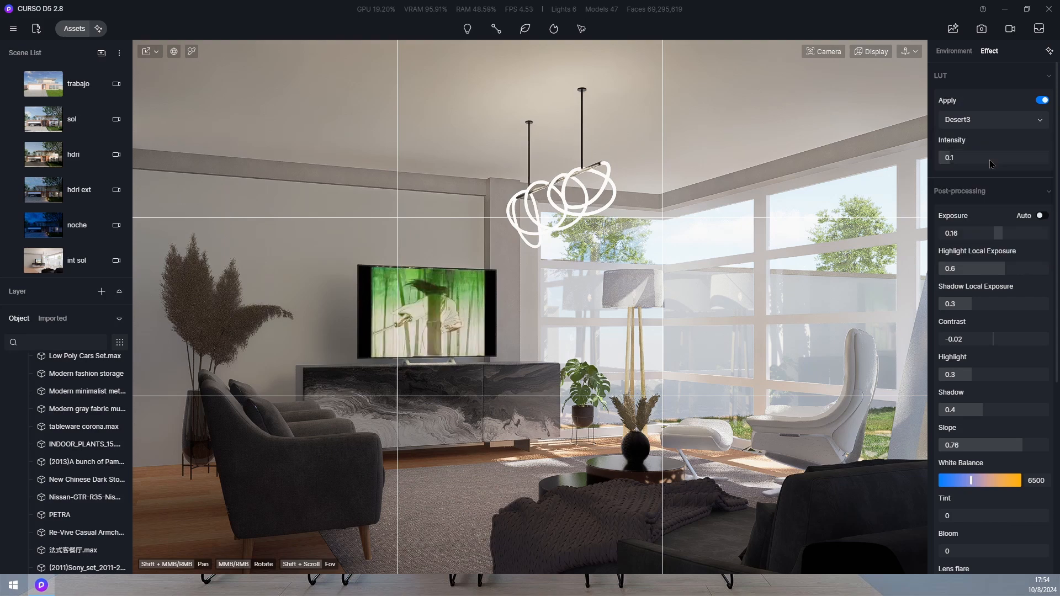
click(1005, 124)
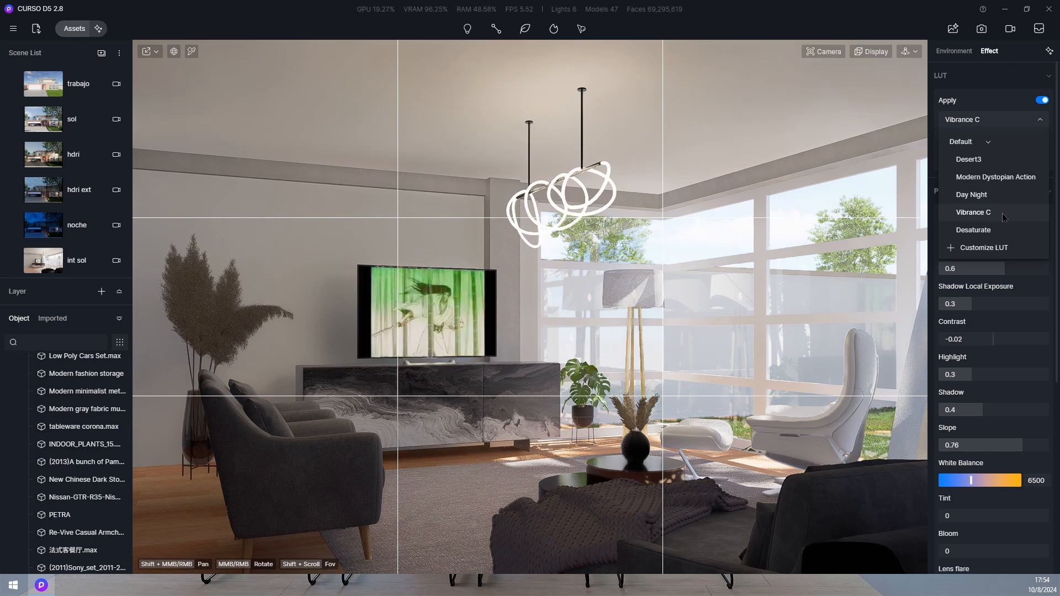
click(1002, 213)
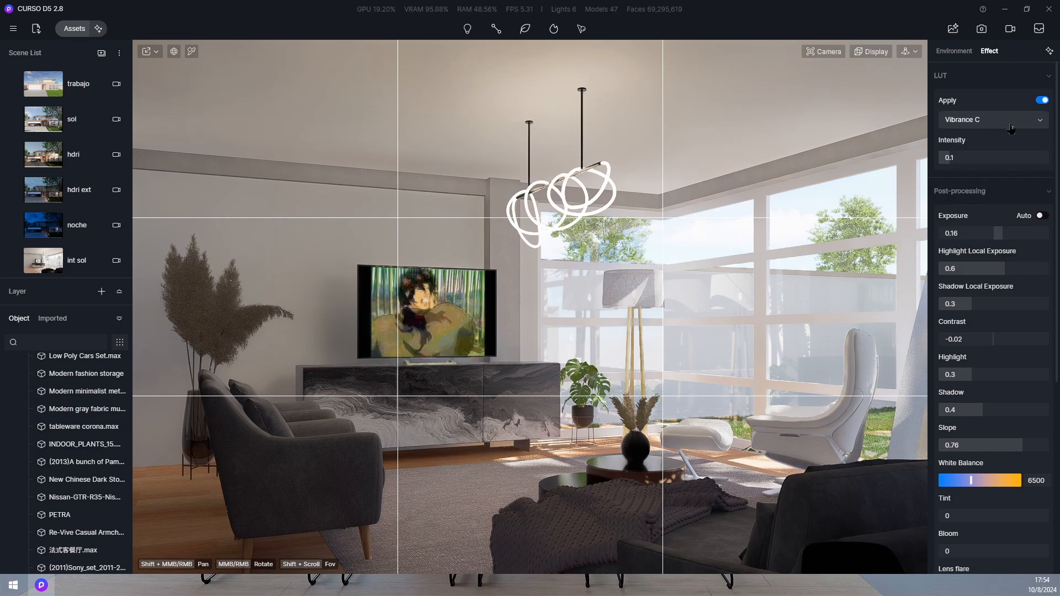
click(988, 120)
click(973, 212)
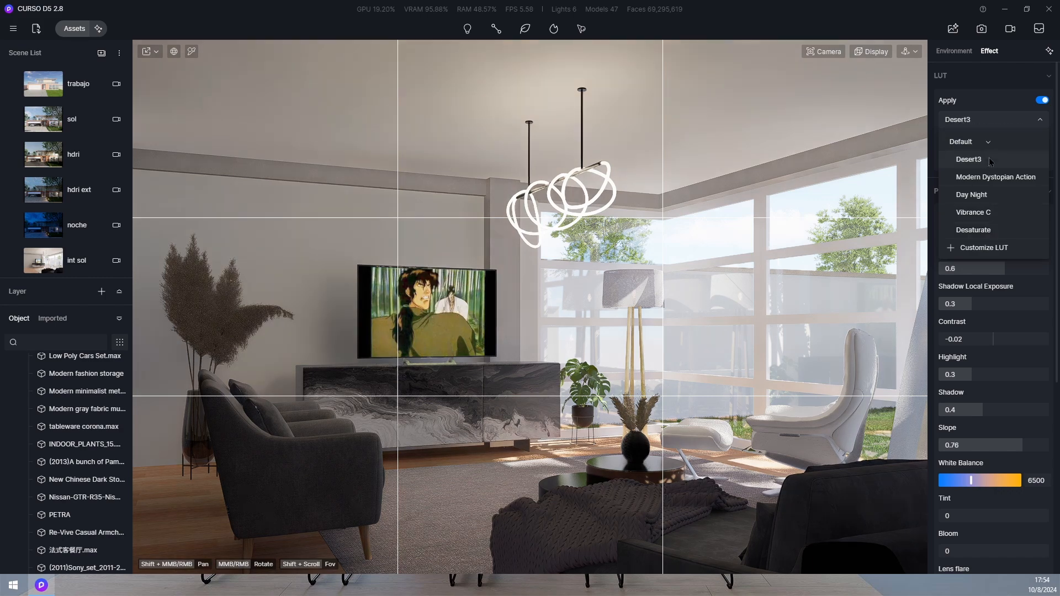
Step: Apply the custom BLOCKBUSTER 1 LUT at 0.3 intensity and update the int sol scene with the current settings
click(987, 142)
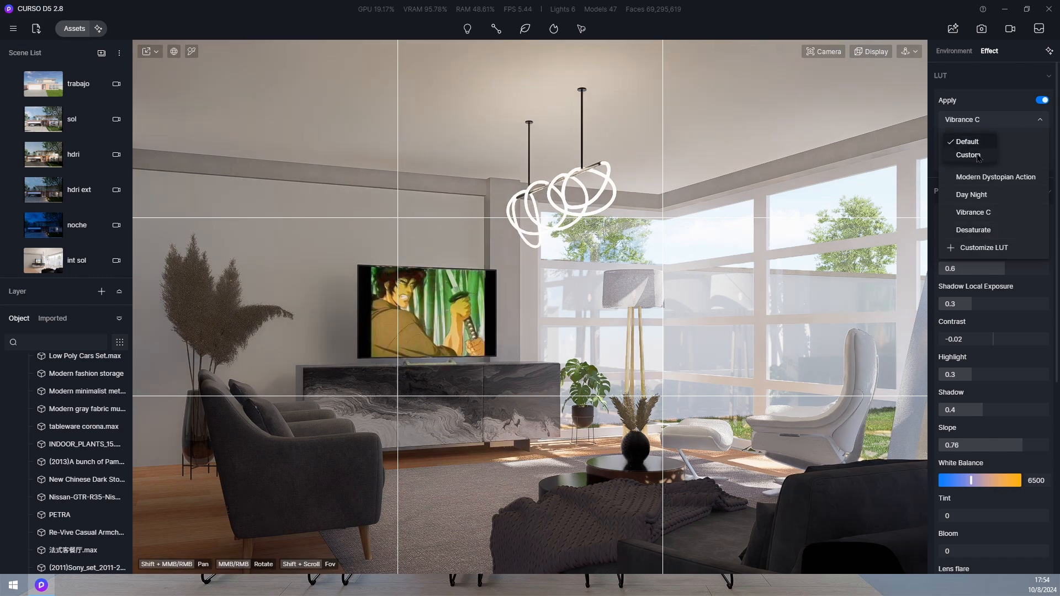
click(977, 155)
click(994, 177)
click(982, 195)
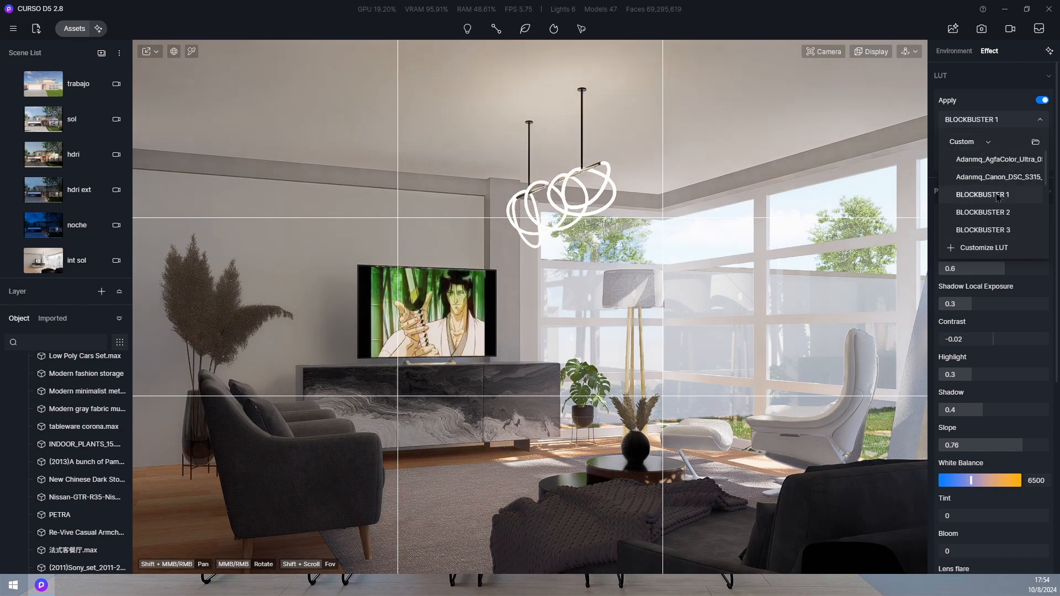
click(997, 198)
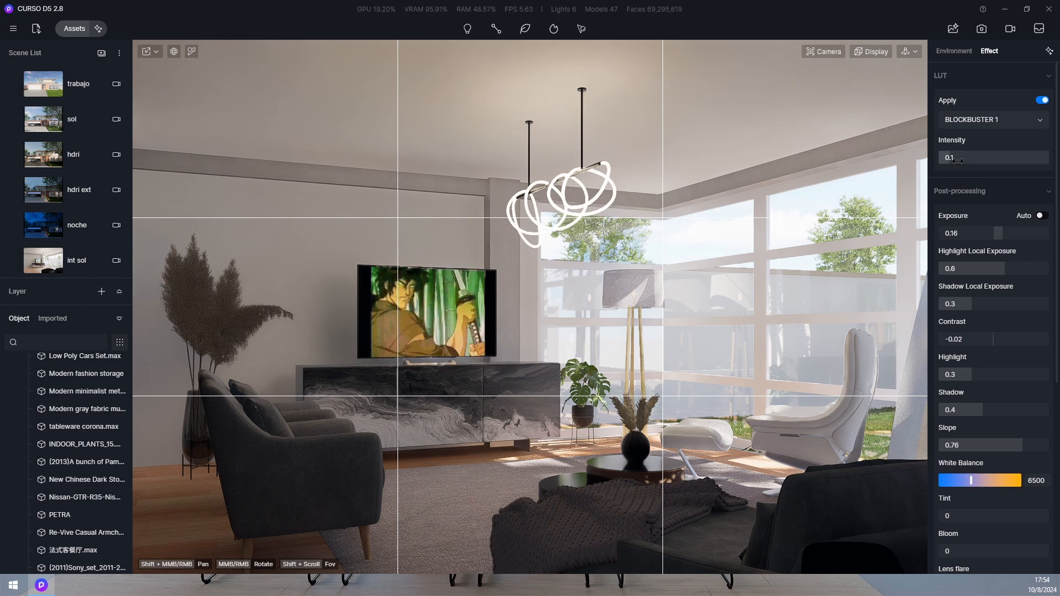
drag(1024, 163, 965, 172)
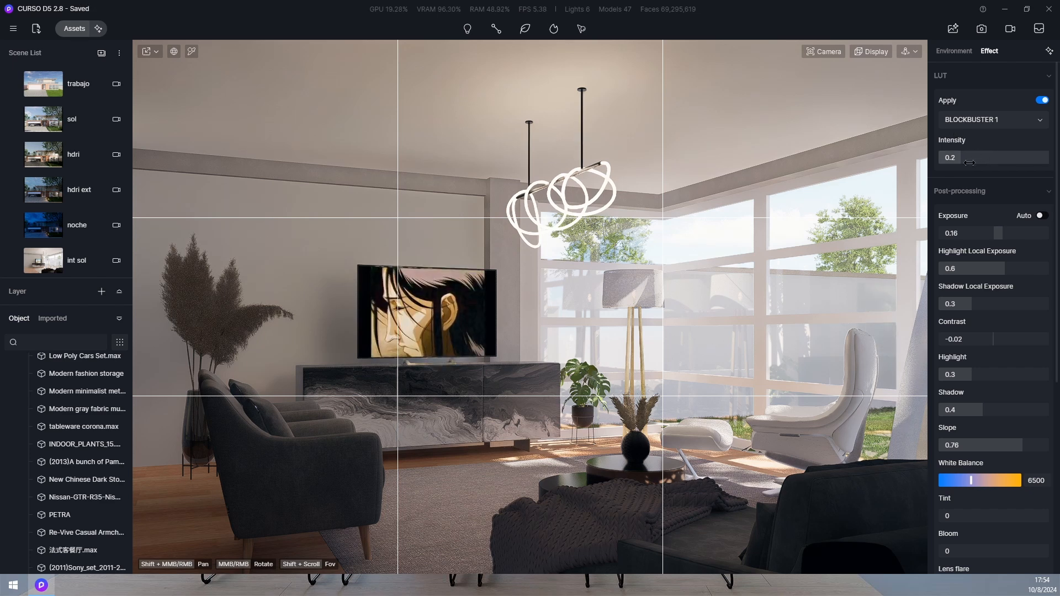
drag(970, 163, 974, 161)
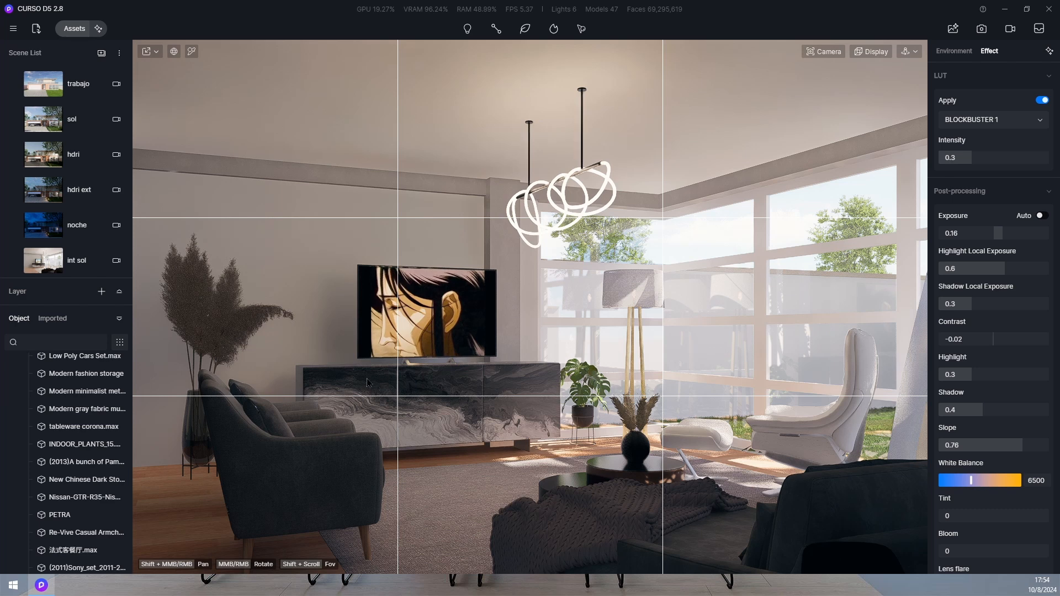
click(13, 262)
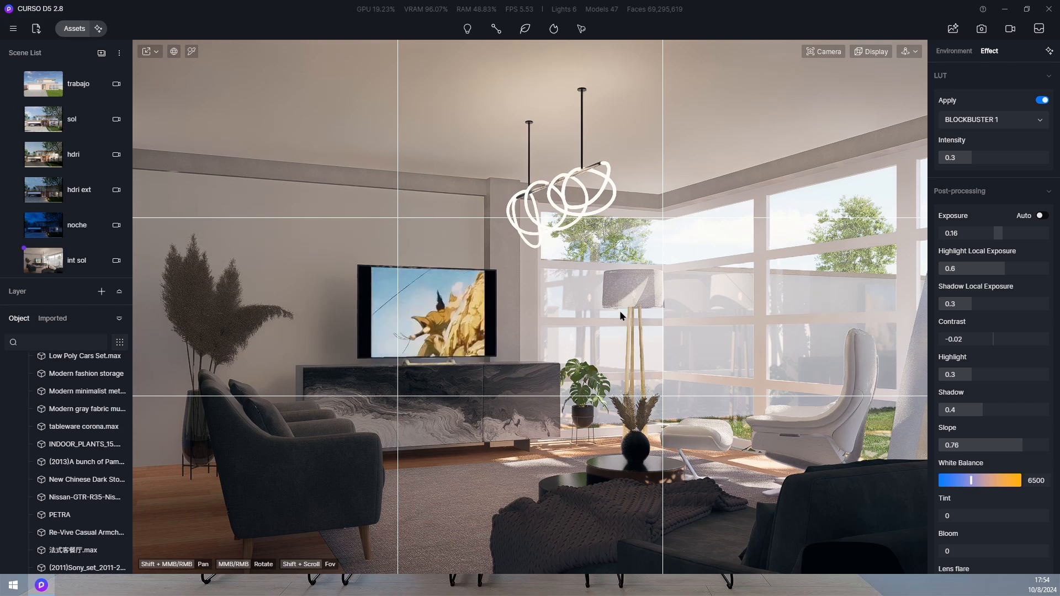
Step: Pick the glowing tube material of the ceiling chandelier and set its emissive intensity to 25
key(i)
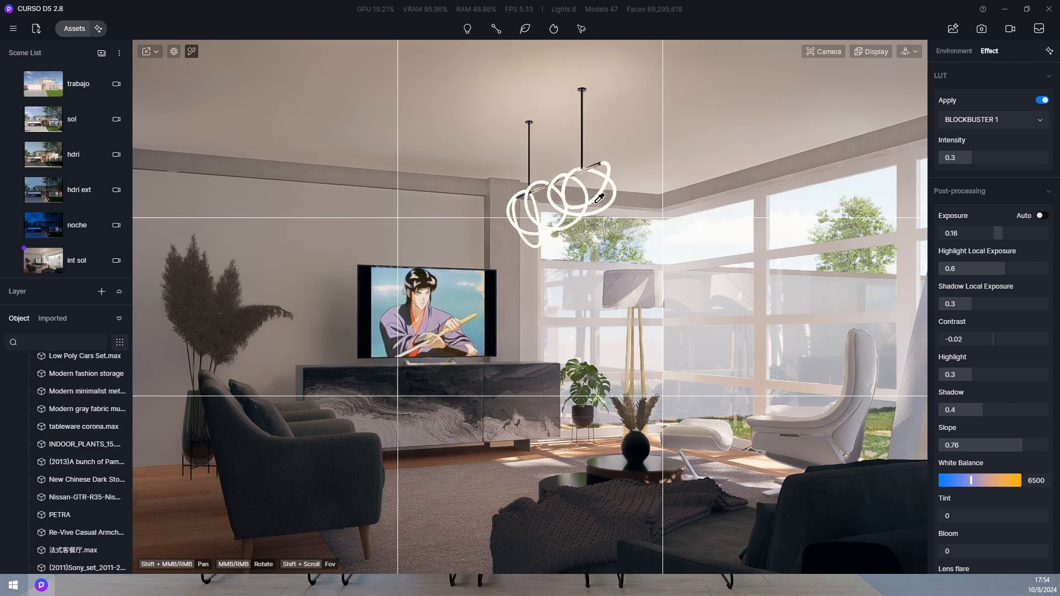
click(591, 201)
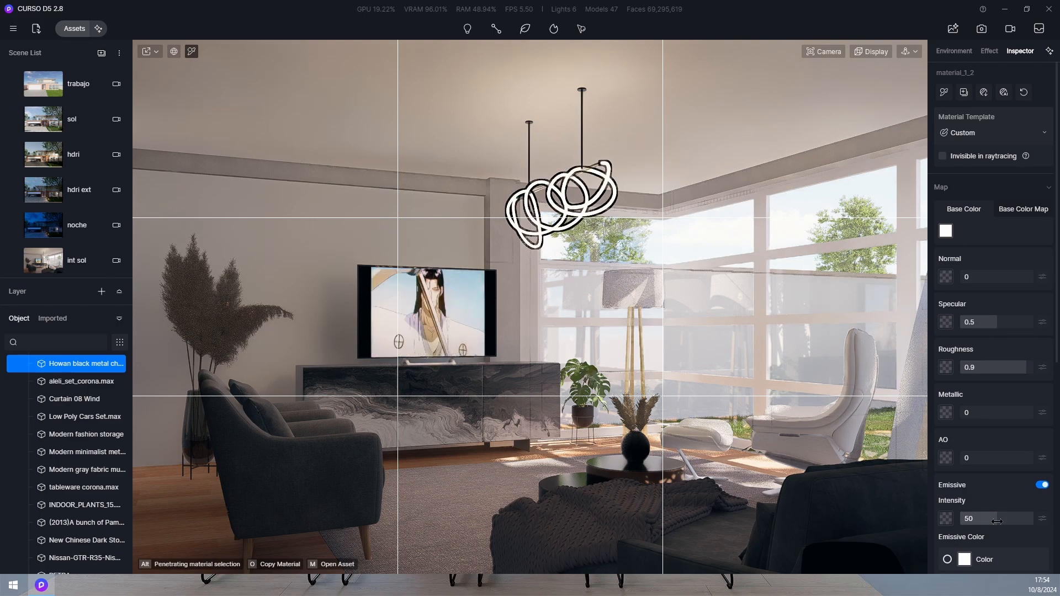
drag(987, 530, 981, 532)
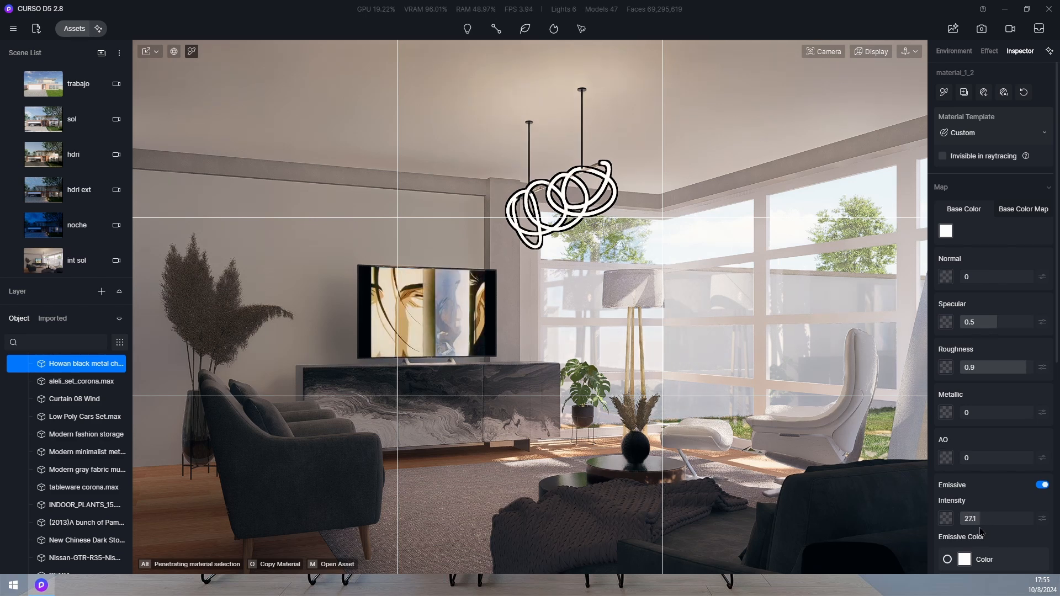
drag(980, 530, 980, 530)
click(977, 518)
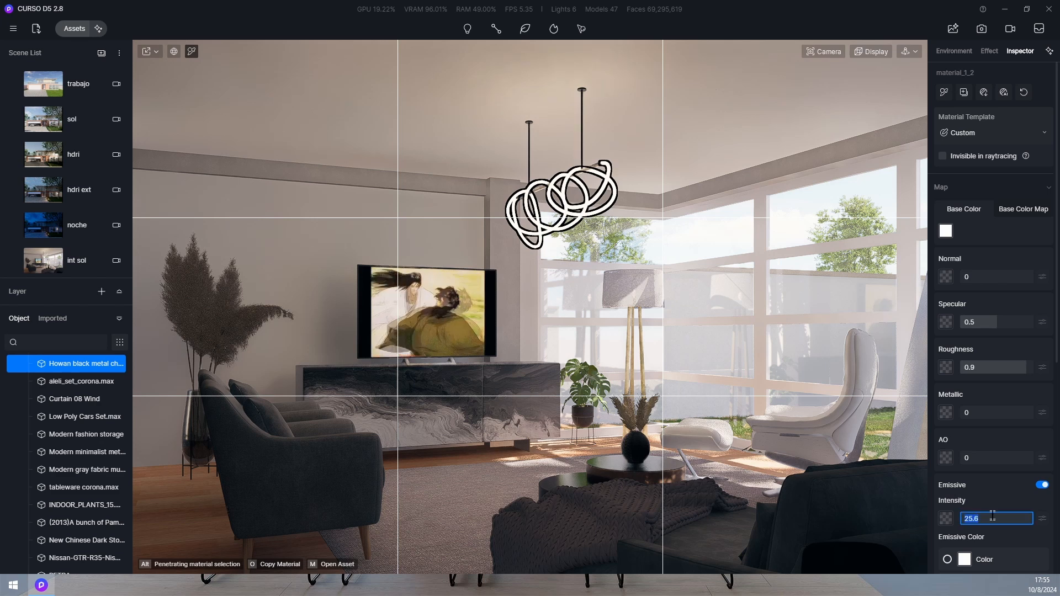
text(25)
key(Return)
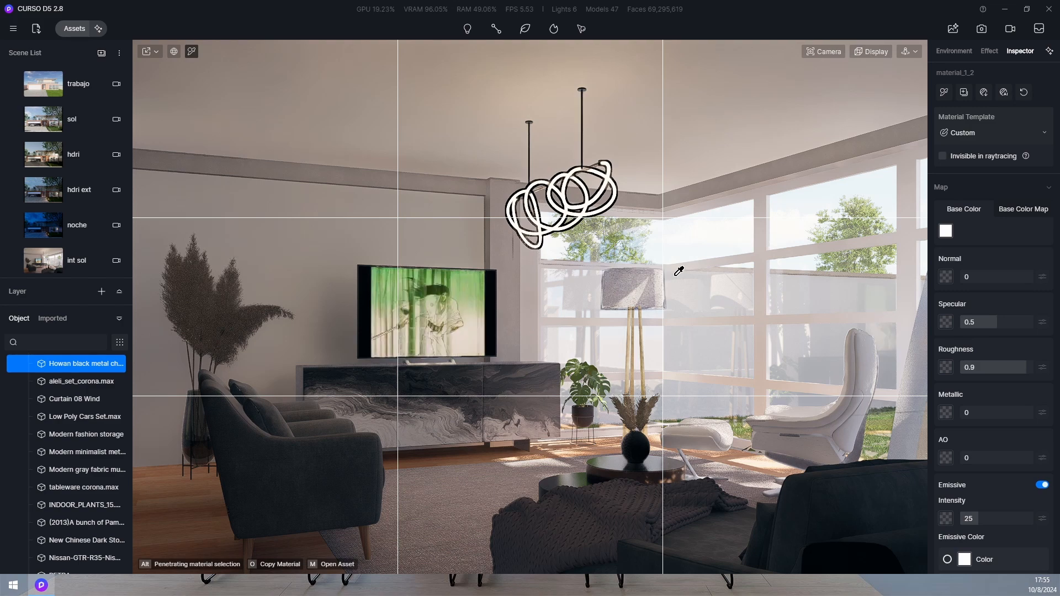
Step: Turn off Emissive on the bulb material inside the floor lamp's shade and return to the int sol scene
scroll(657, 276, up, 8)
scroll(538, 303, up, 8)
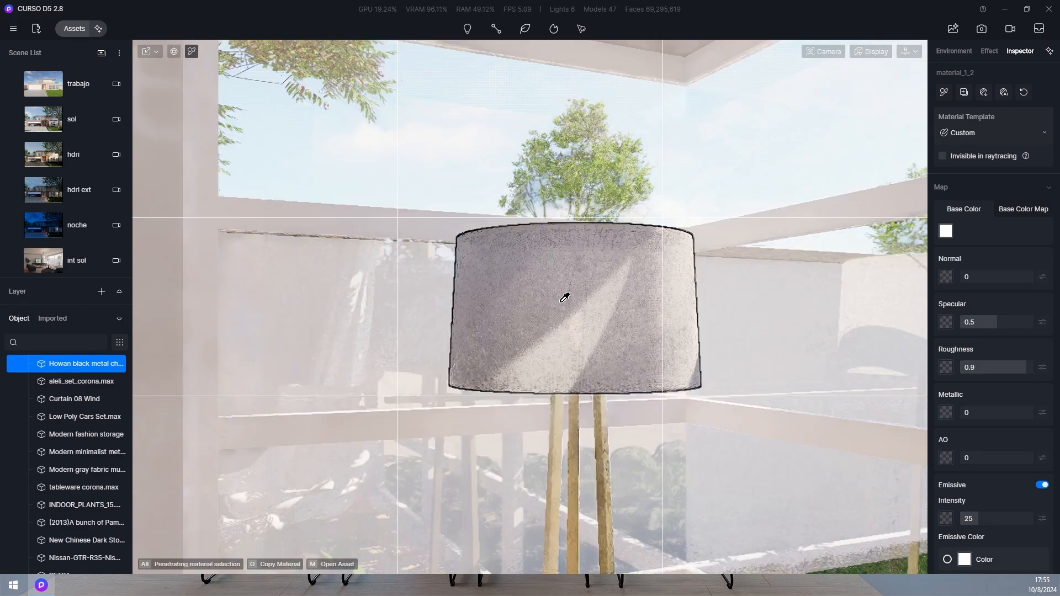
scroll(602, 314, down, 6)
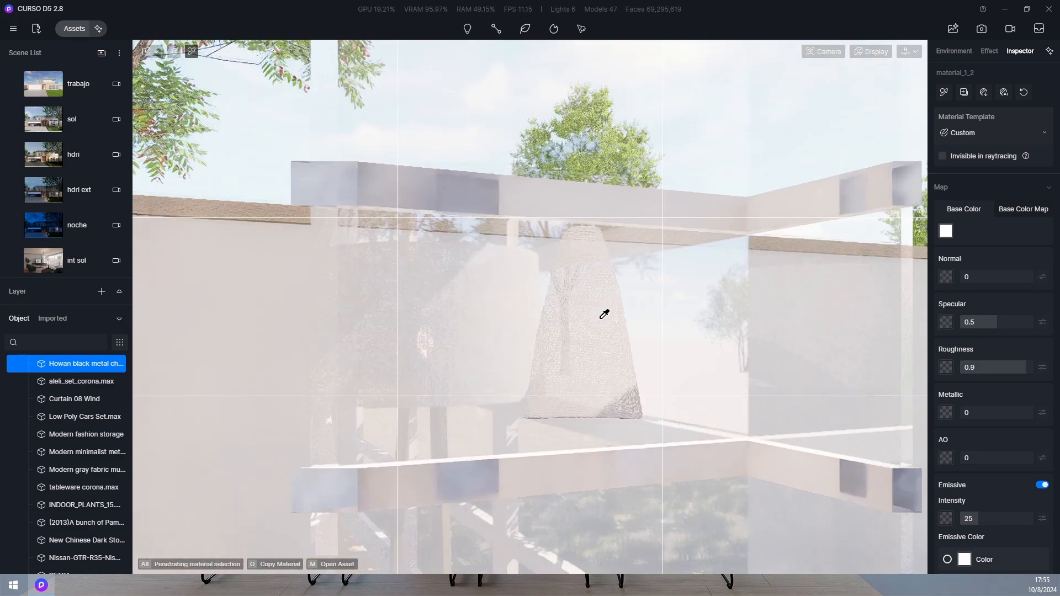
scroll(604, 329, down, 5)
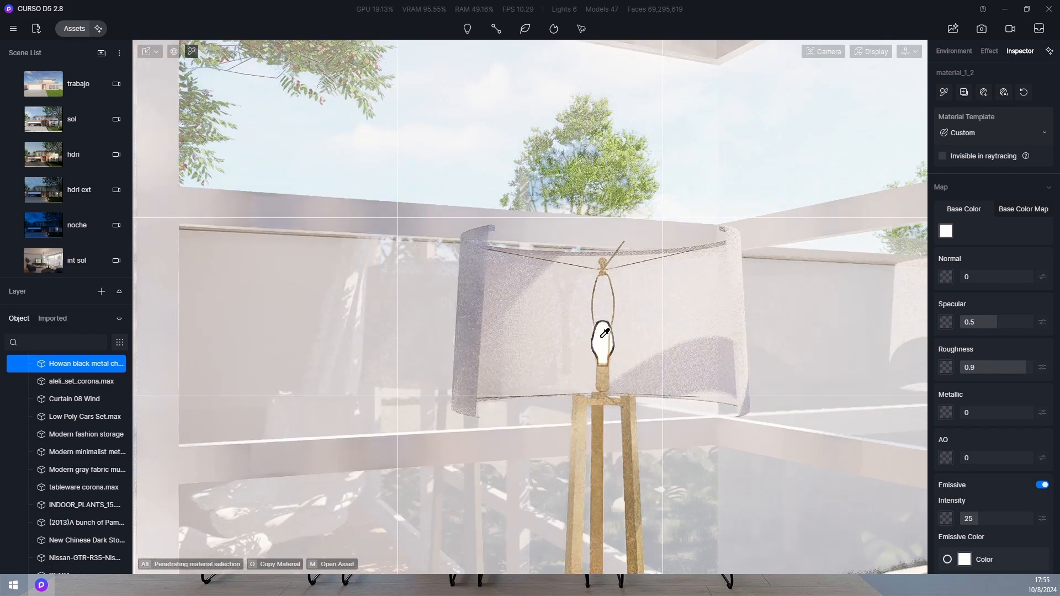
click(612, 332)
click(1042, 485)
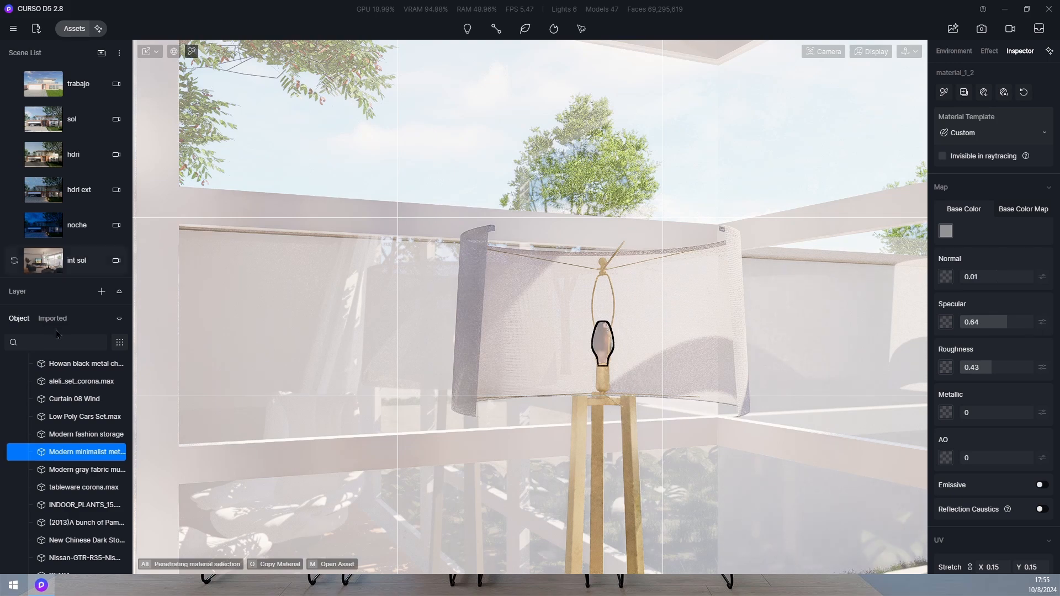
click(78, 264)
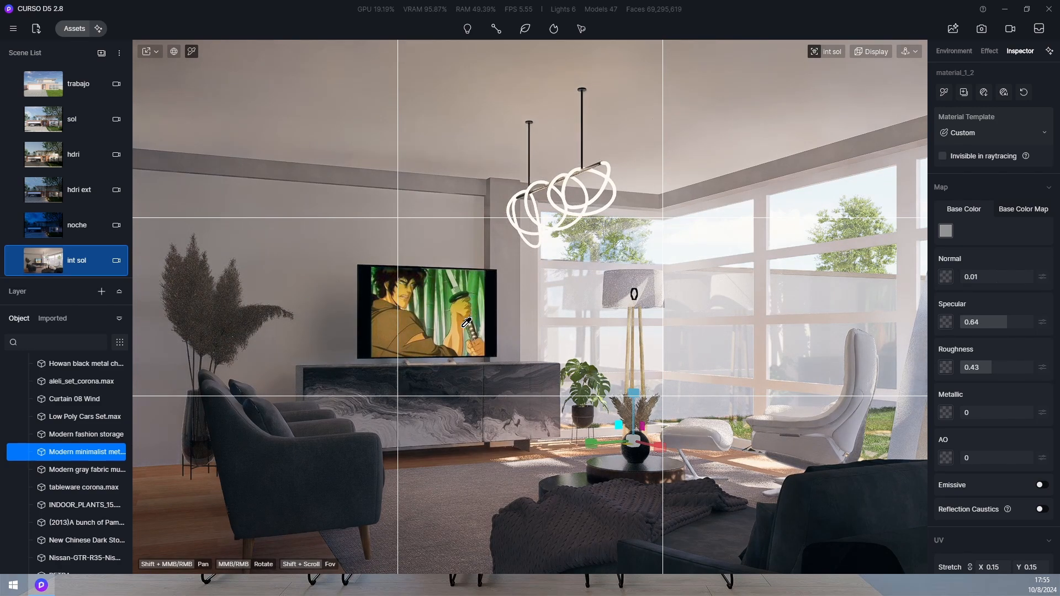
Step: Pick the TV screen's multimedia material, set its intensity to 4 and leave the material selection
click(466, 322)
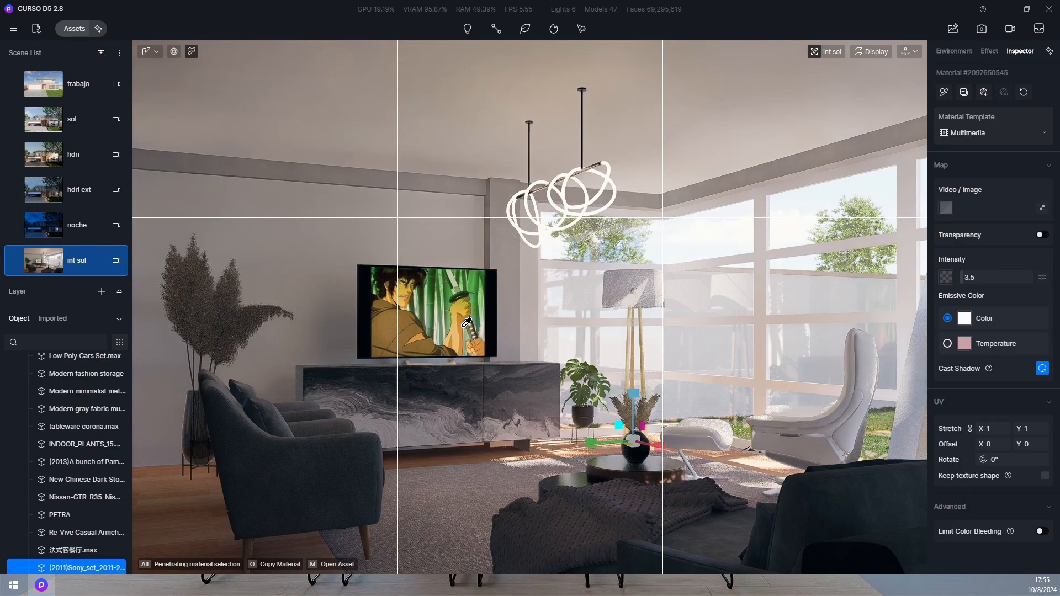
click(974, 282)
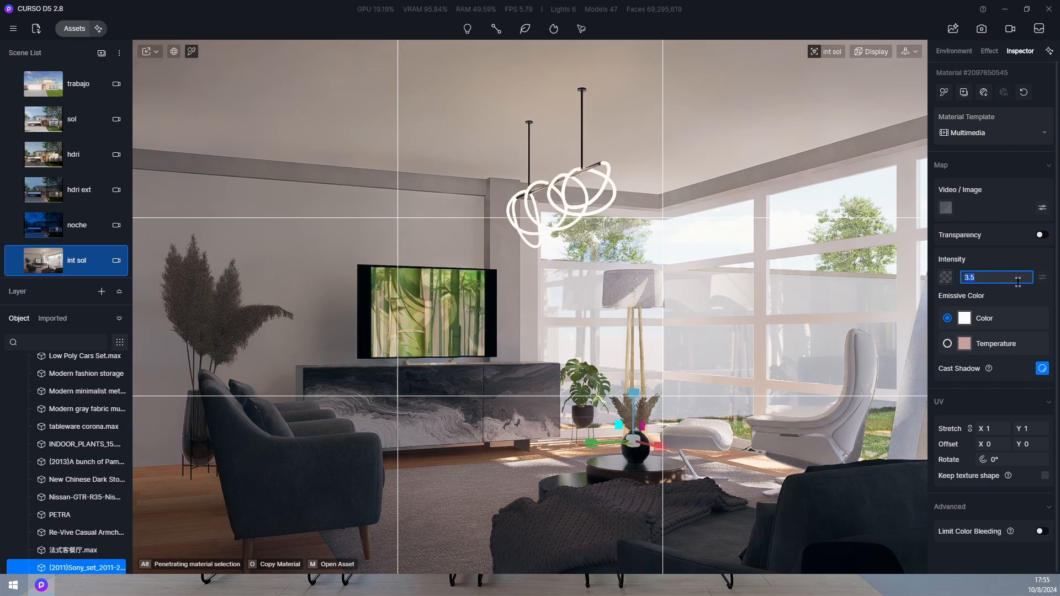
text(4)
key(Return)
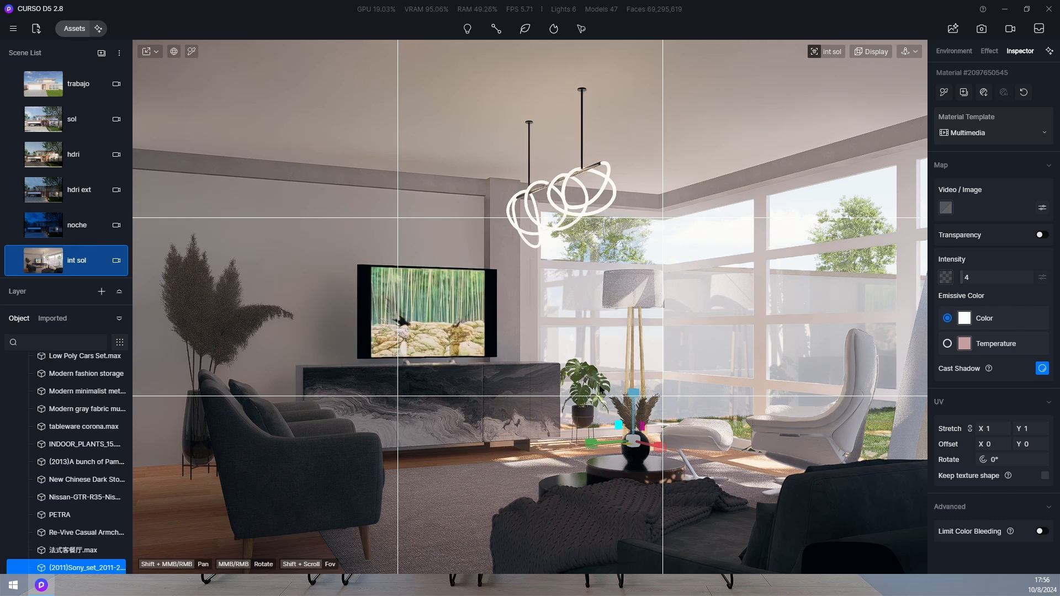
key(Escape)
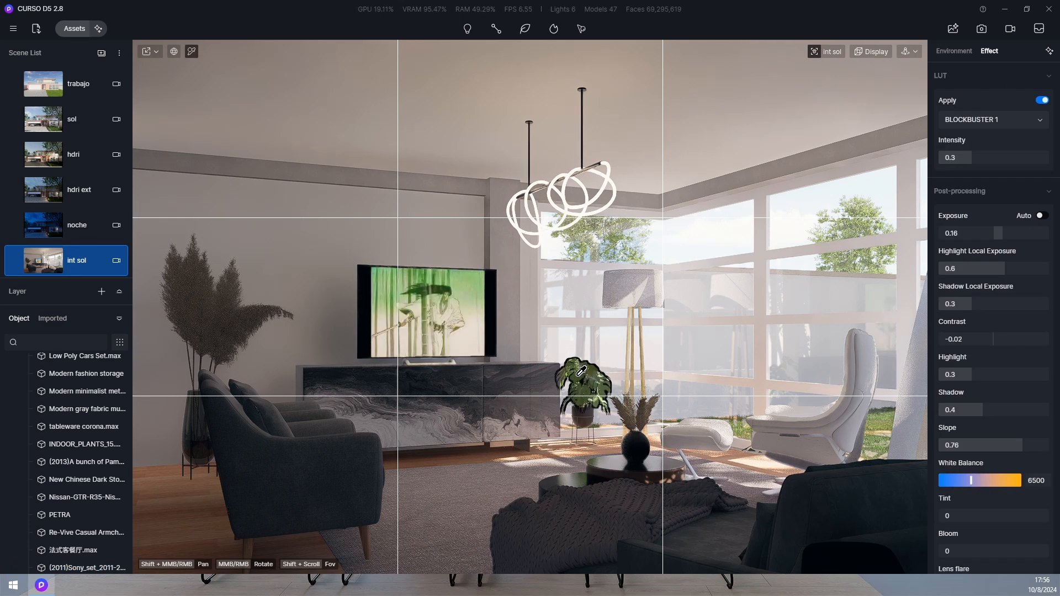
Step: Pick the monstera plant's leaf material and set its Normal to 0.1 and Specular to 0.29
click(581, 371)
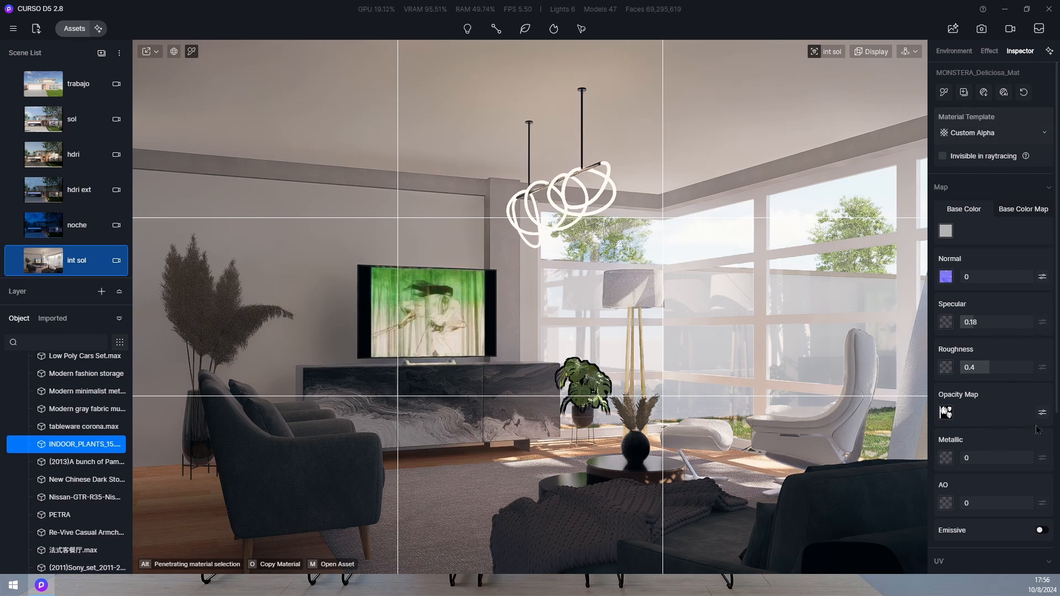
drag(983, 279, 1004, 288)
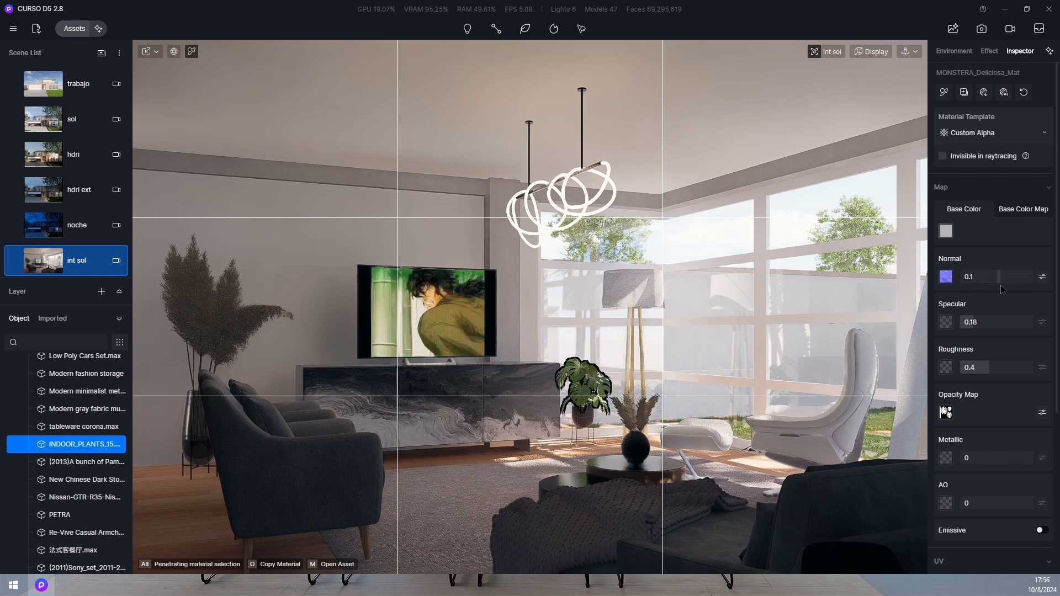
click(1022, 209)
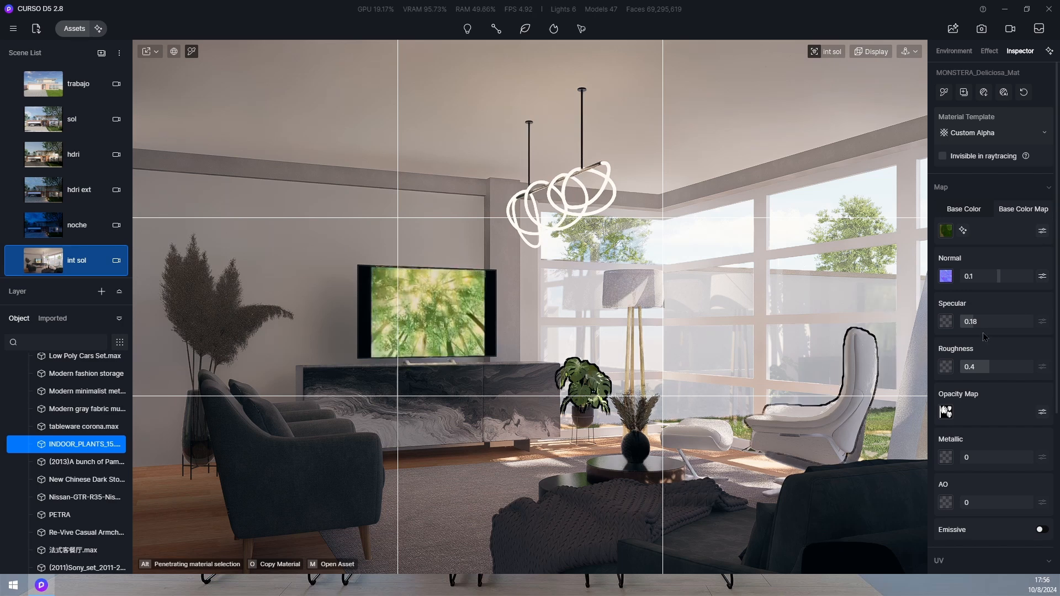
drag(974, 324, 980, 327)
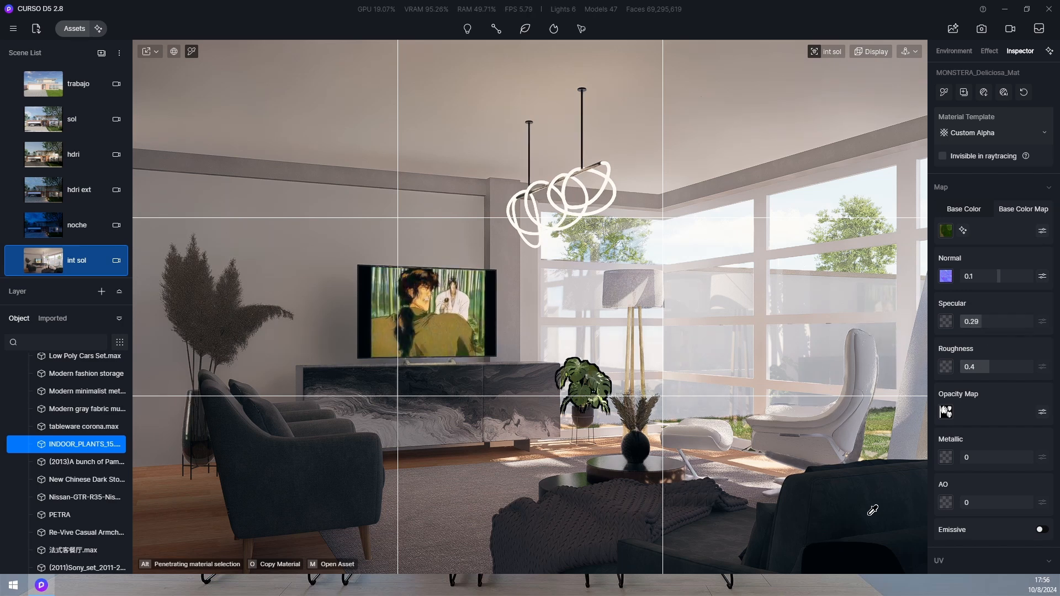
key(Escape)
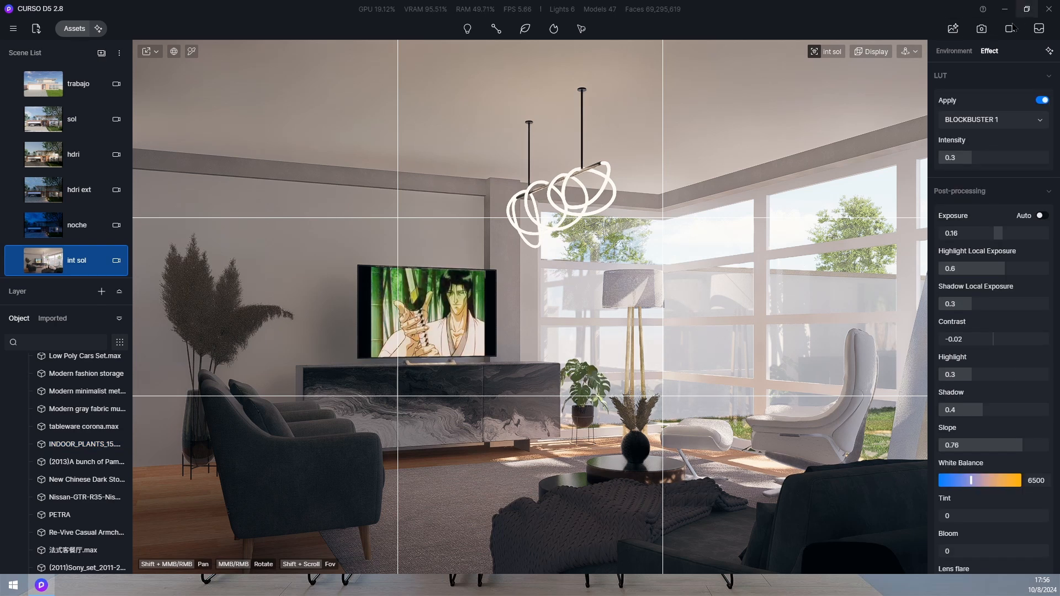
Step: Render the int sol view as a 2k image without channels and save it as the PNG file int sol
click(981, 29)
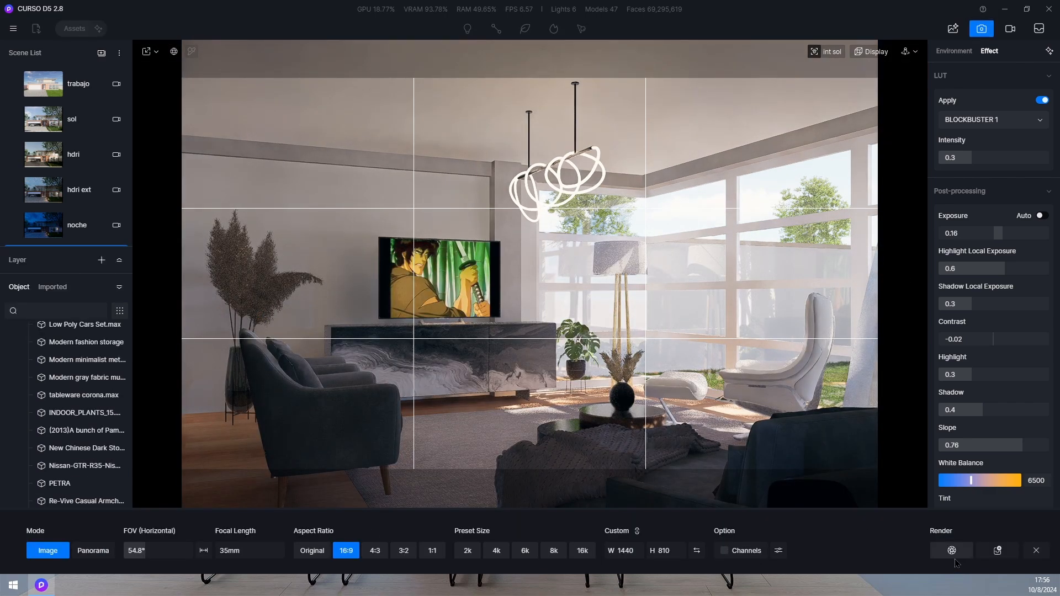
click(468, 551)
click(725, 553)
click(725, 551)
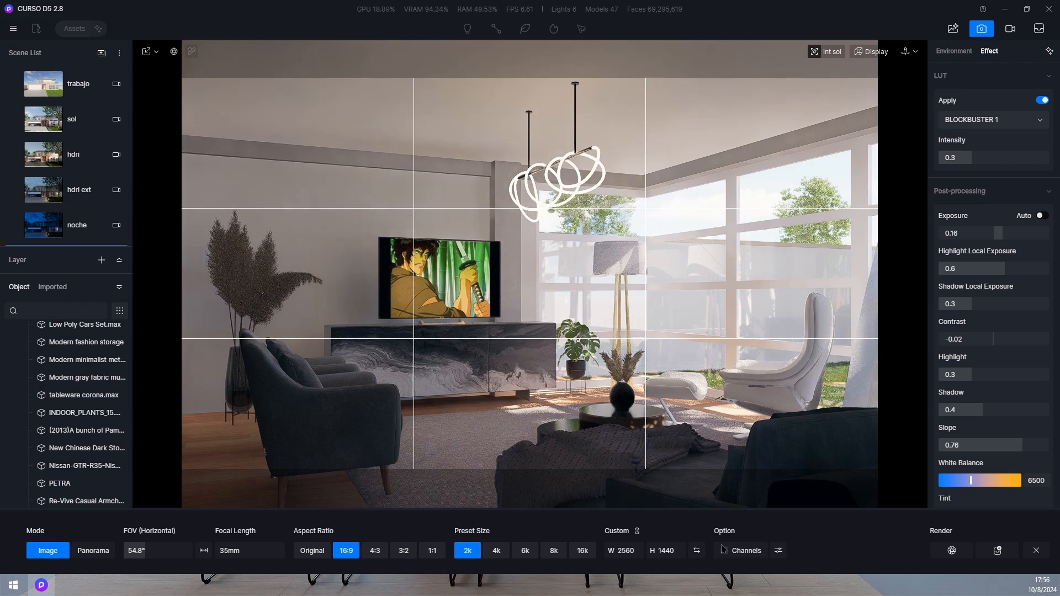
click(955, 554)
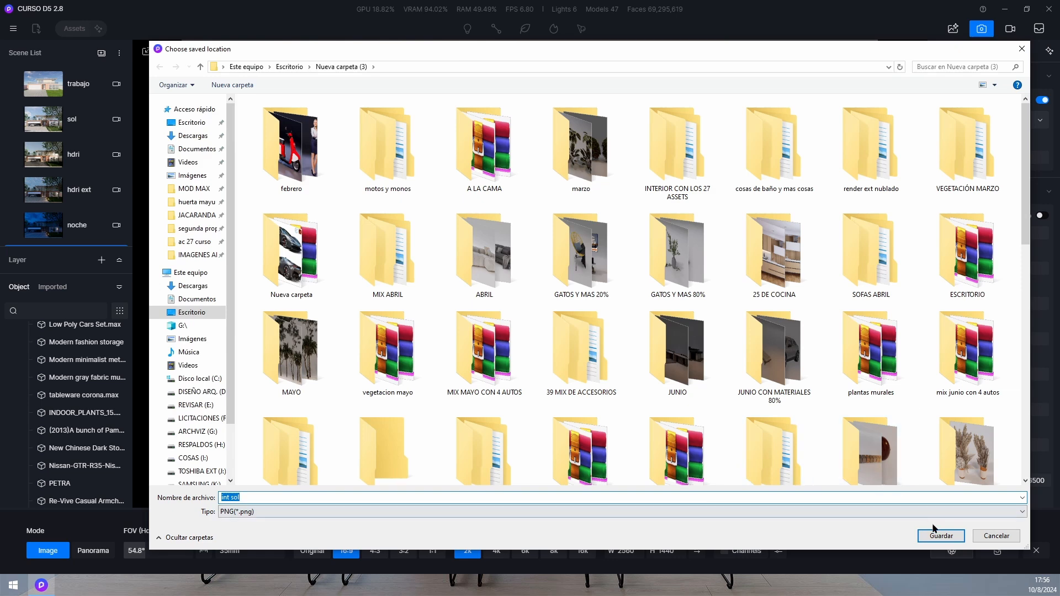
click(935, 533)
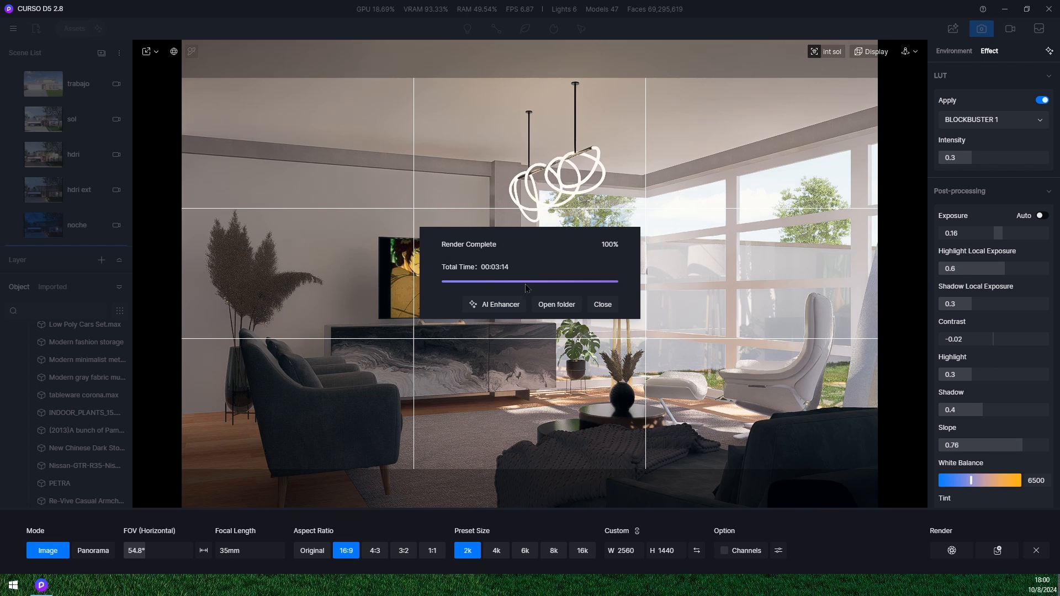
Step: Open the output folder and view the rendered int sol image at full screen
click(557, 307)
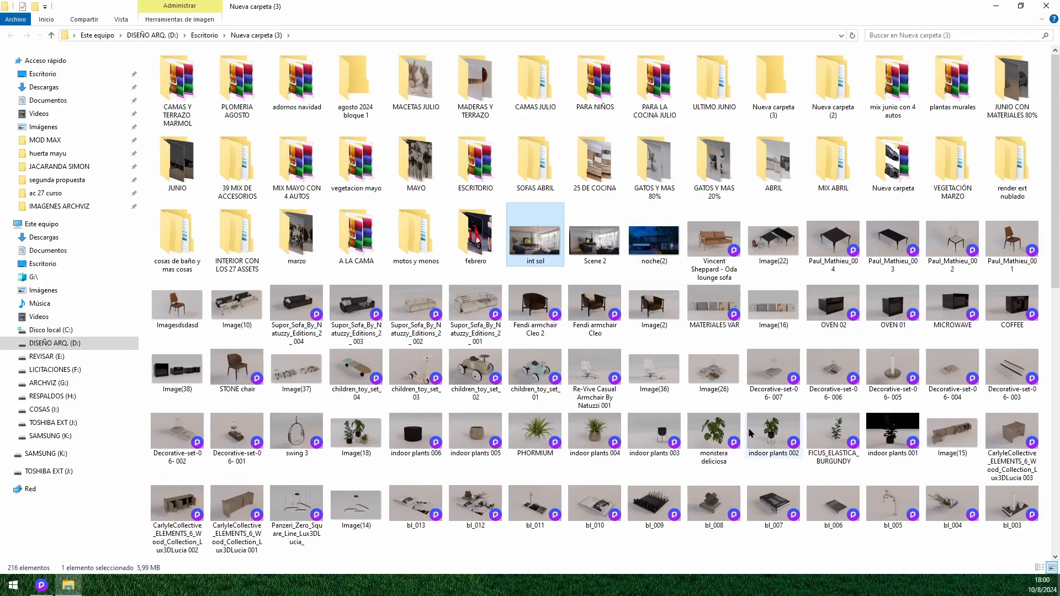
double_click(534, 240)
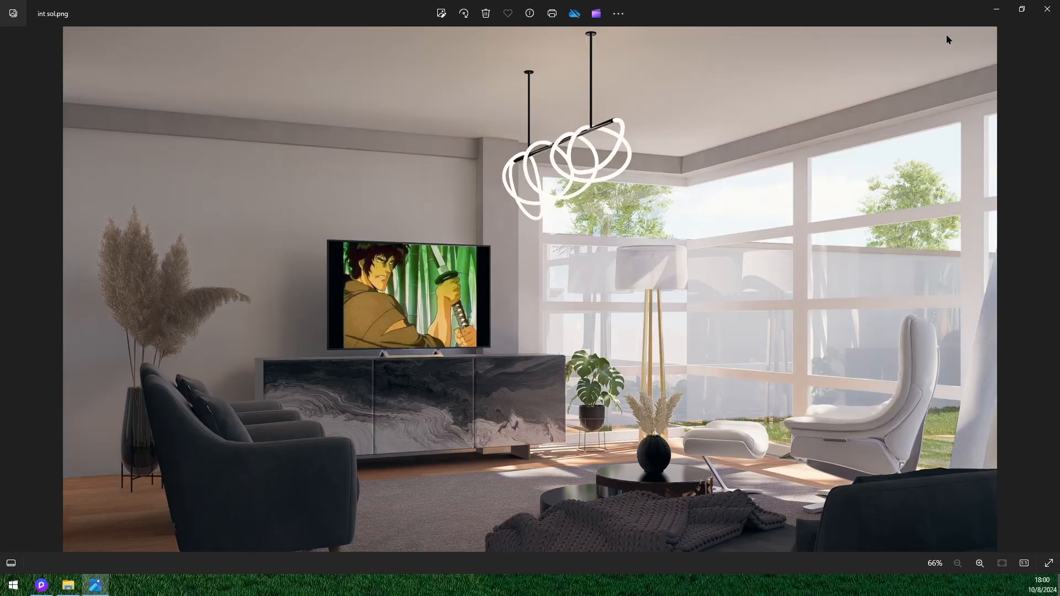
click(1047, 568)
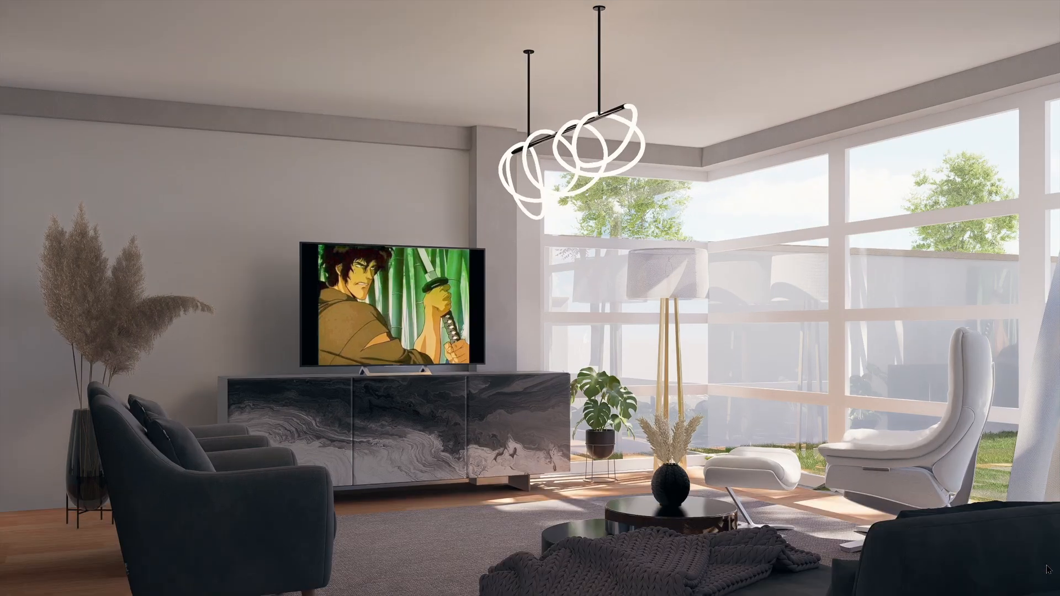